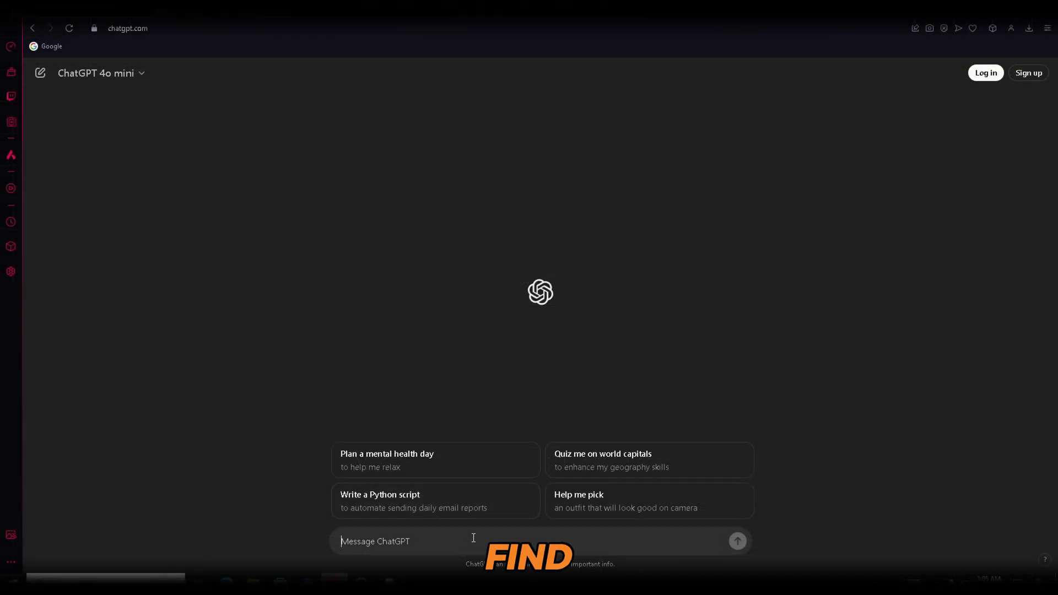
Paste the geography-quiz prompt into ChatGPT and send it to generate the 100-question table
type("Make a chart with 100 different geography questions and four possible answers. In the first column add the questions (between 2 and 6 words), in the second, third, fourth and fifth column add the possible answers, all of them beginning in a,b,c or d. Before each possible answer add the letters a,b,c and d. In the sixth column add the correct answer and include the word of the answer and the letter in front (a,b,c or d). Mix the correct answers between a,b,c or d. Do not repeat similar questions. Do not include extremely difficult questions")
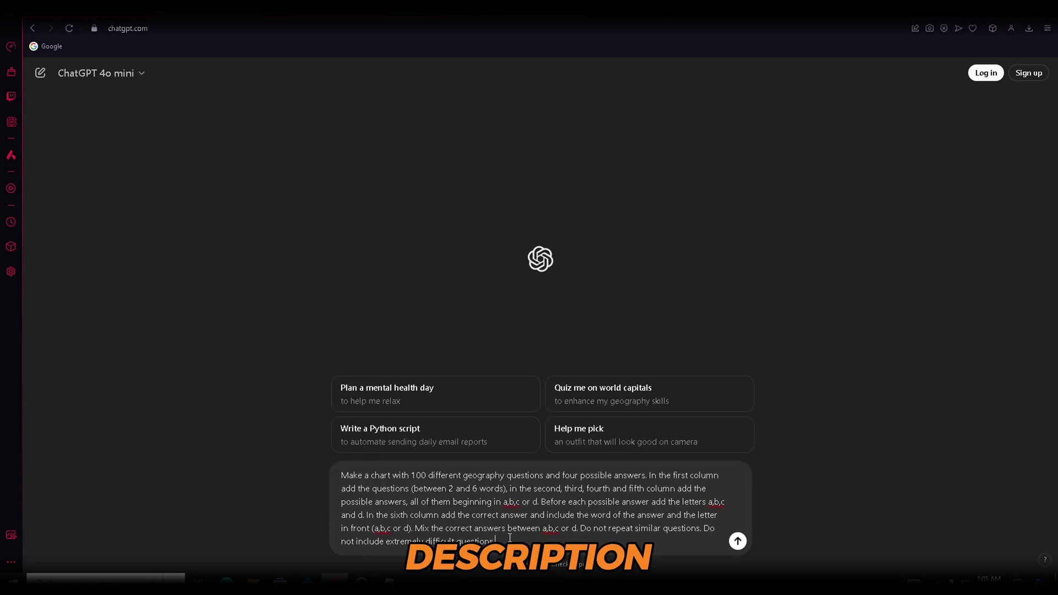
left_click(738, 541)
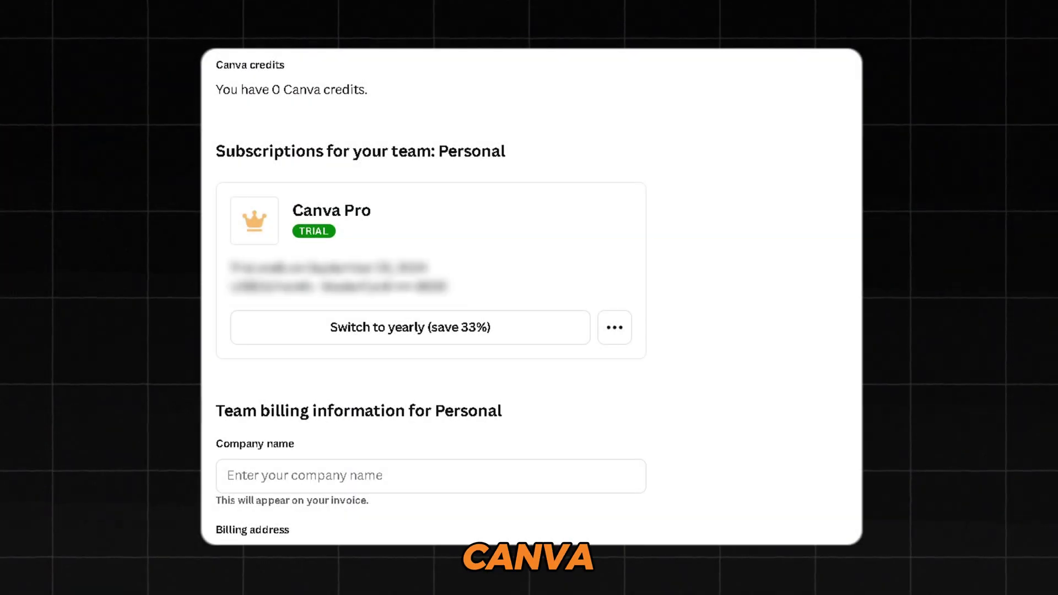
Cancel the Canva Pro trial plan, choosing Other as the cancellation reason
left_click(614, 327)
left_click(551, 373)
left_click(442, 502)
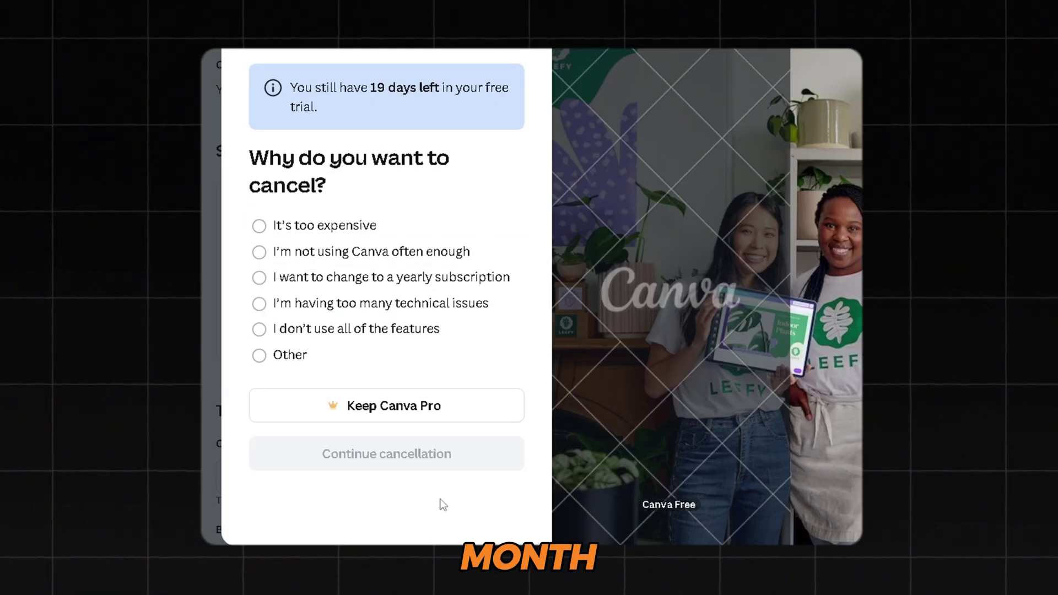
left_click(260, 355)
left_click(385, 453)
left_click(457, 337)
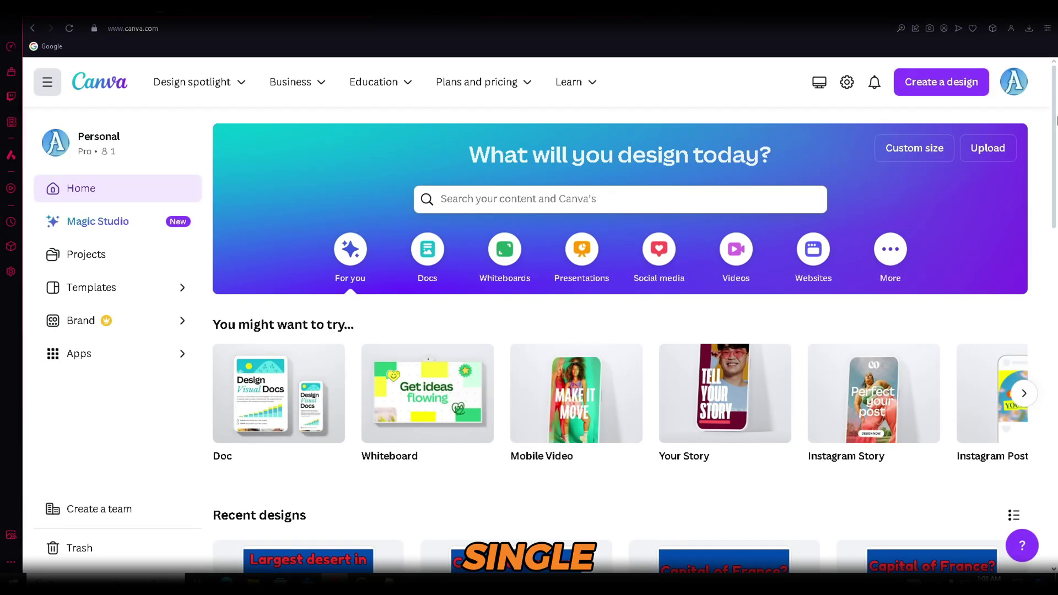
Create a blank mobile video and add the red 'spiral background' video from Elements
left_click(581, 389)
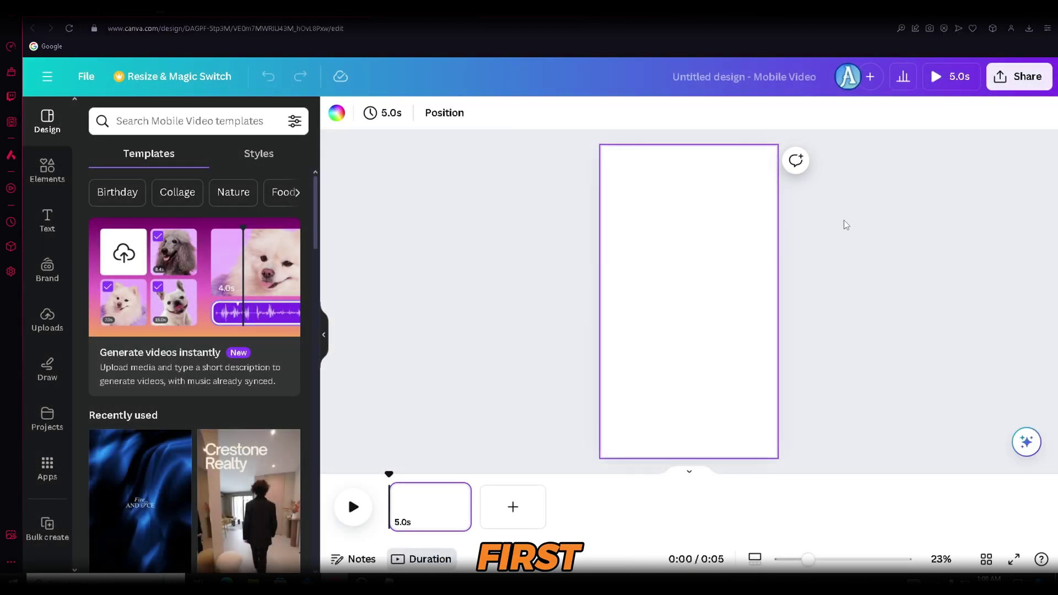
left_click(47, 170)
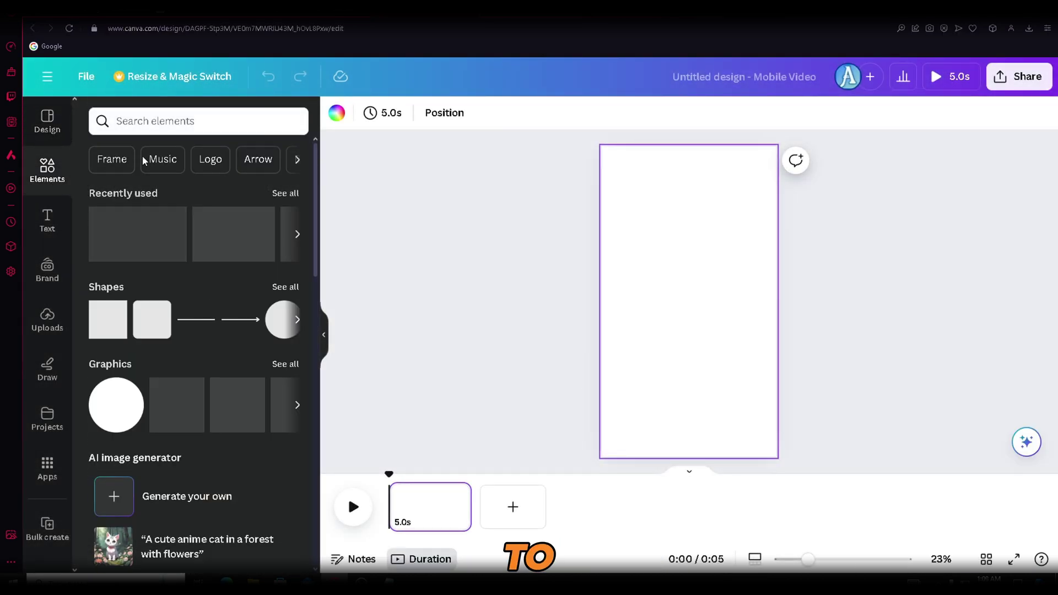
left_click(196, 124)
type("spiral")
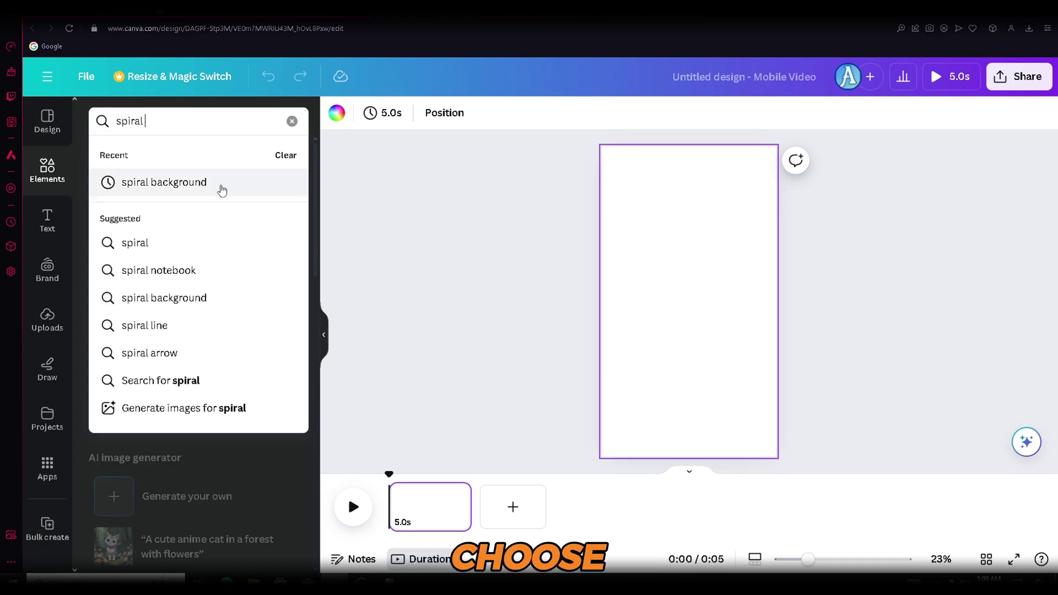
left_click(222, 190)
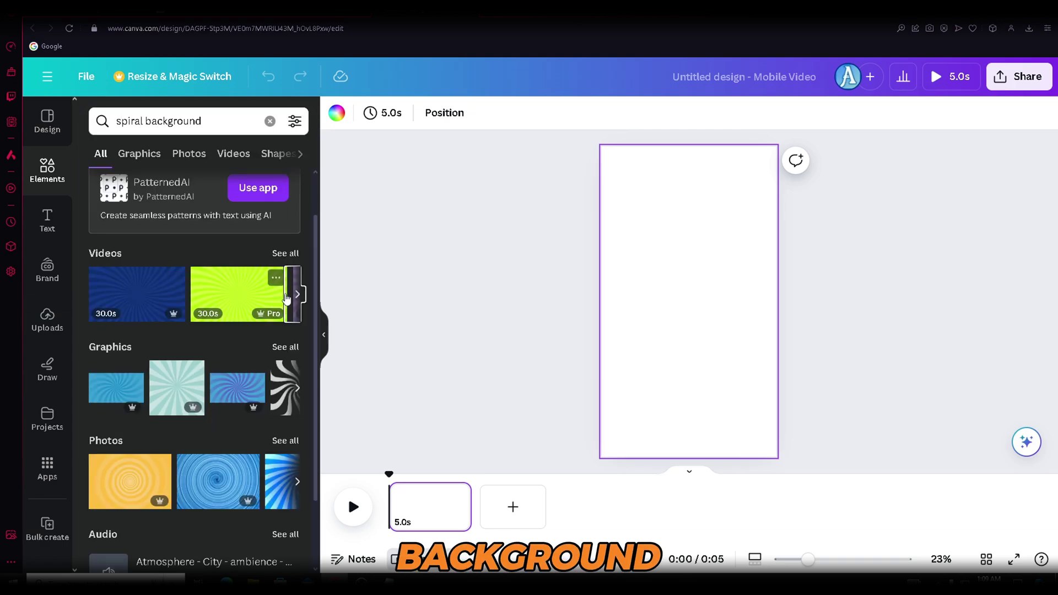
left_click(298, 297)
left_click(298, 297)
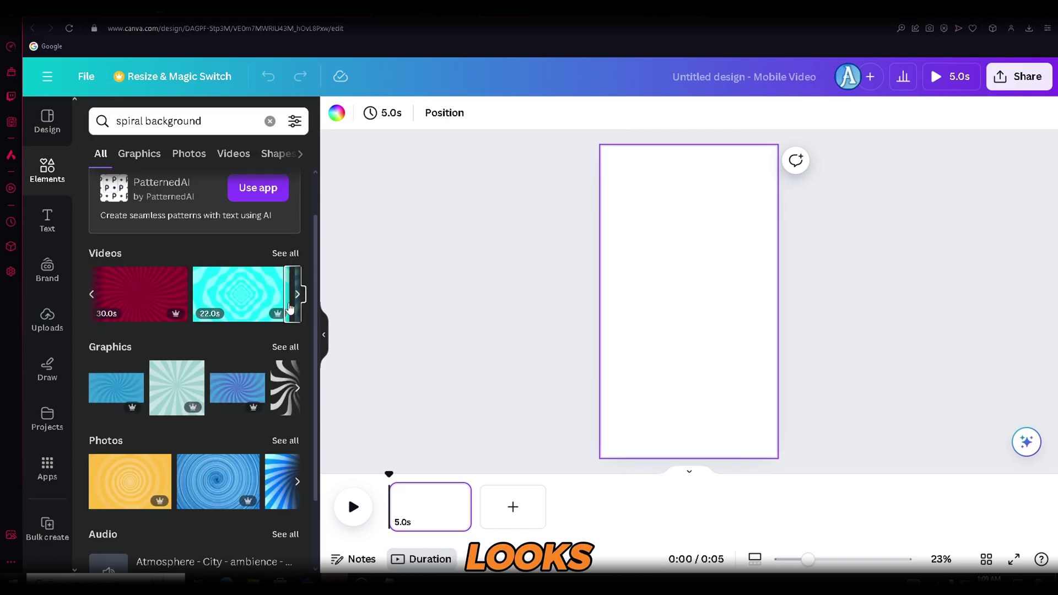
left_click(156, 298)
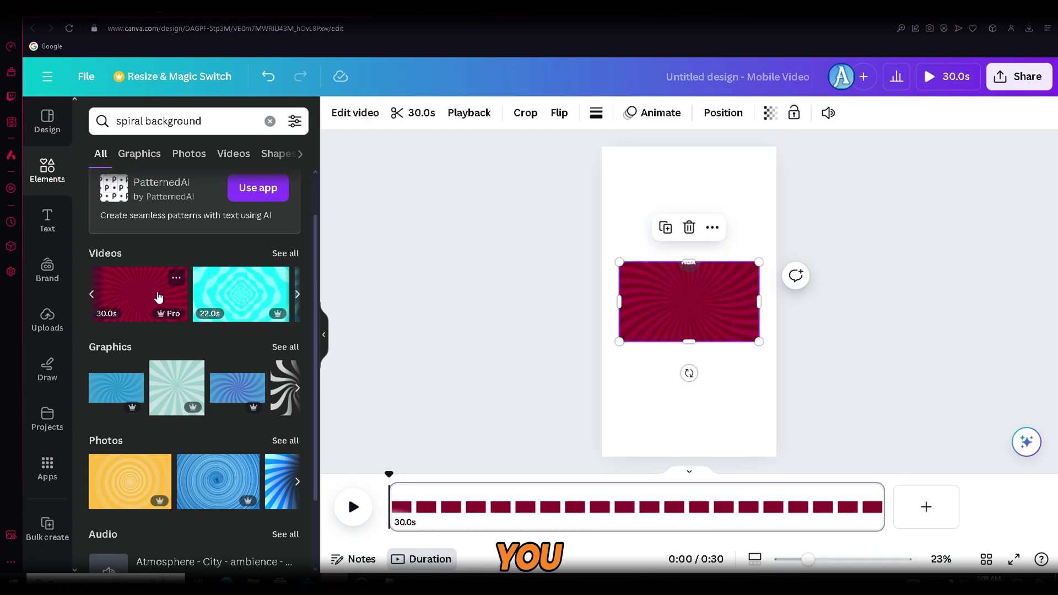
Stretch the spiral video to fill the page and shorten the clip toward 8 seconds
left_click_drag(619, 263, 602, 252)
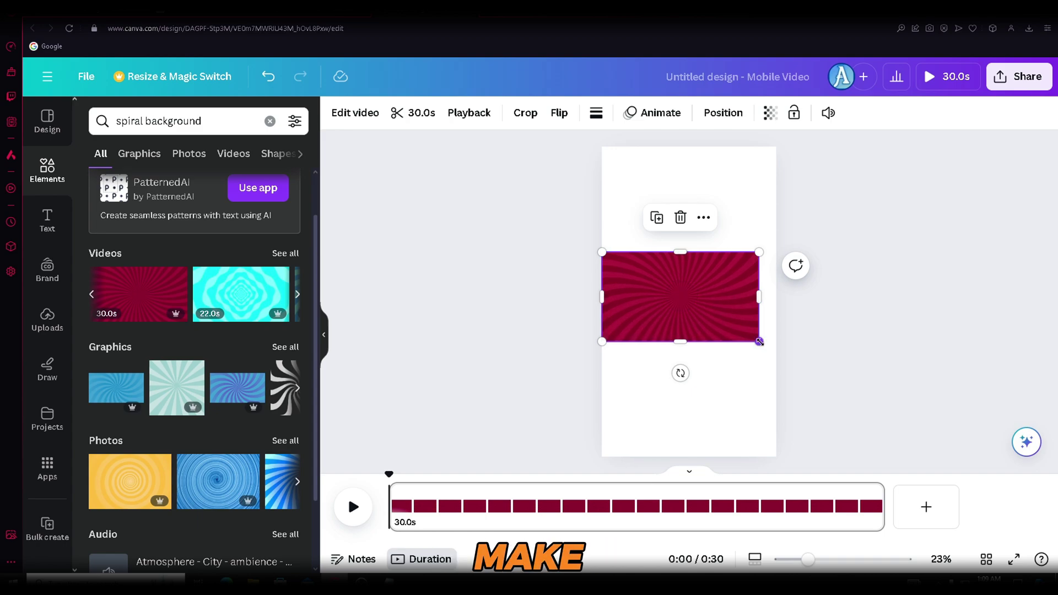
left_click_drag(761, 342, 776, 354)
left_click_drag(688, 354, 689, 456)
left_click_drag(689, 251, 688, 146)
left_click_drag(882, 507, 521, 510)
Finish the 8.0s trim, then add a dark blue rectangle stretched across the page top
left_click(858, 290)
key("r")
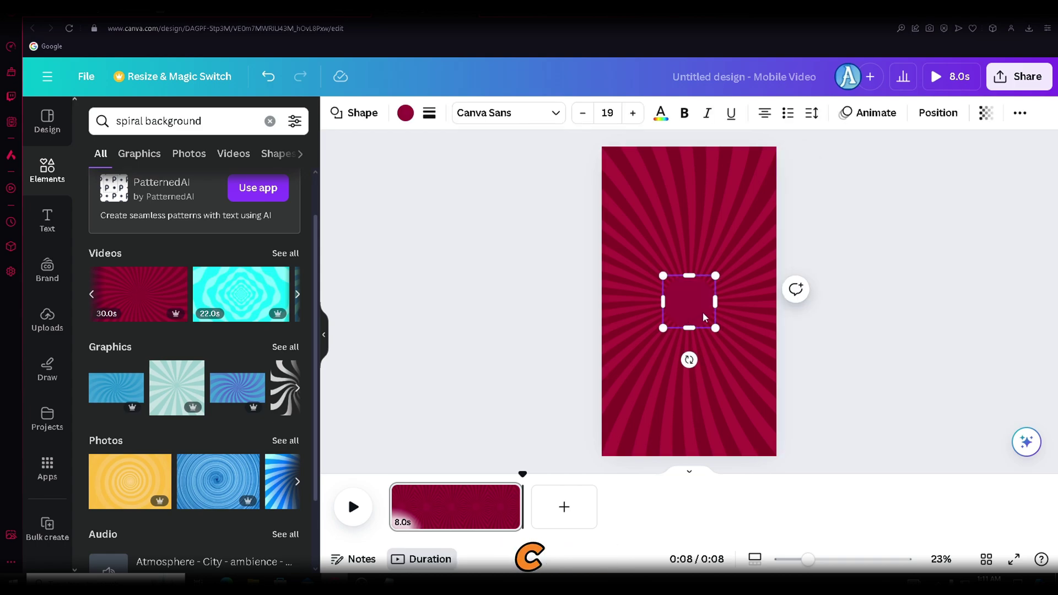
left_click(361, 118)
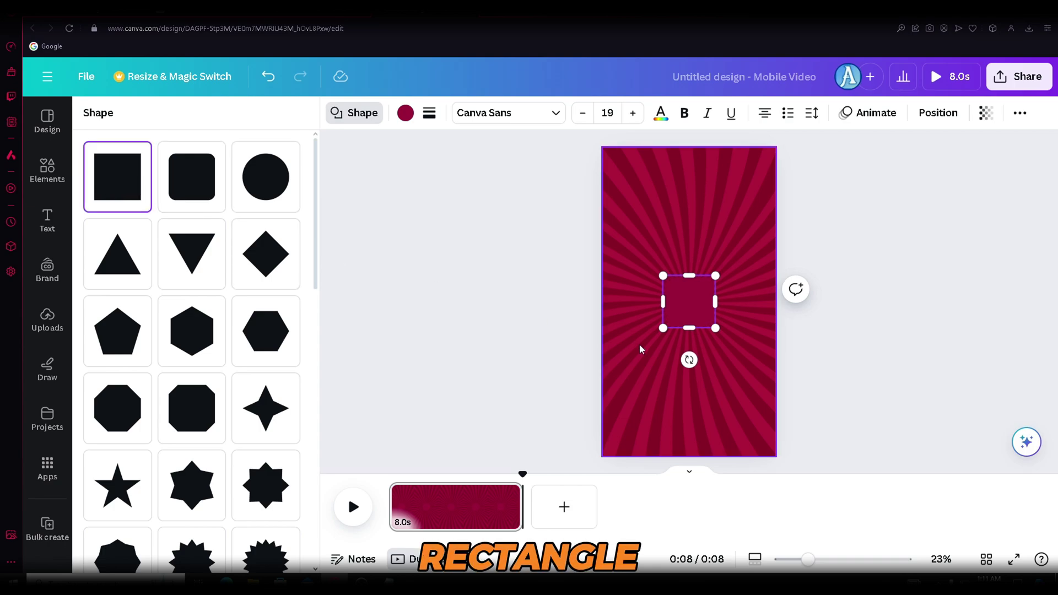
left_click(405, 114)
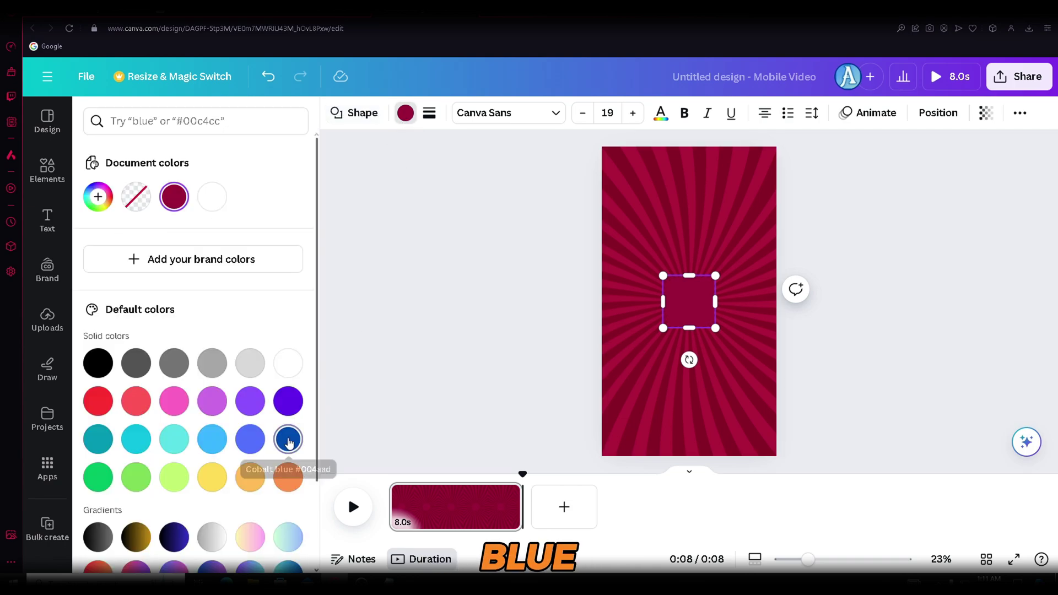
left_click(287, 439)
left_click_drag(693, 313, 690, 261)
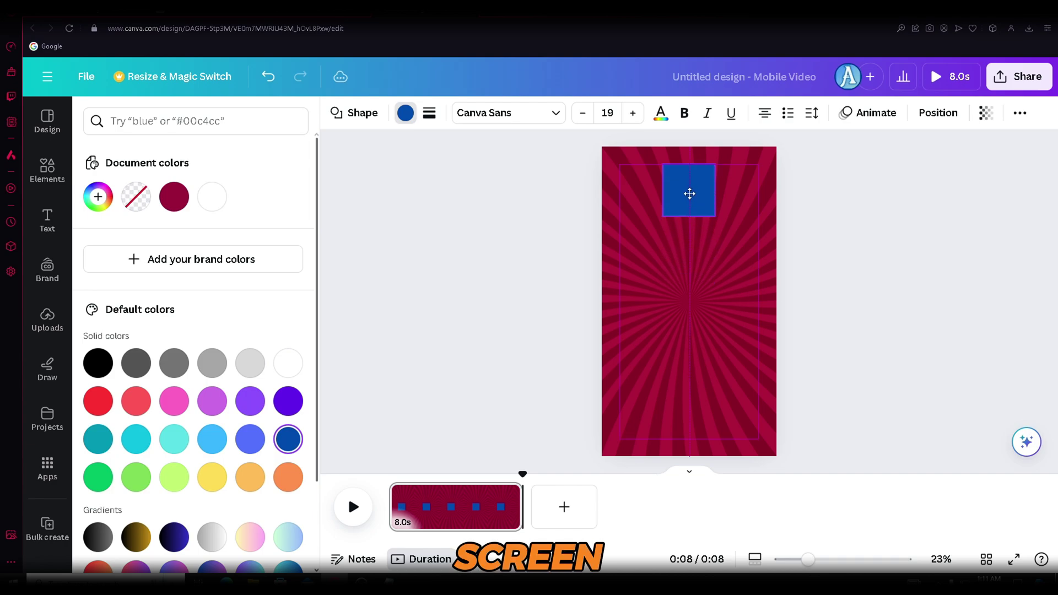
left_click_drag(714, 176, 742, 172)
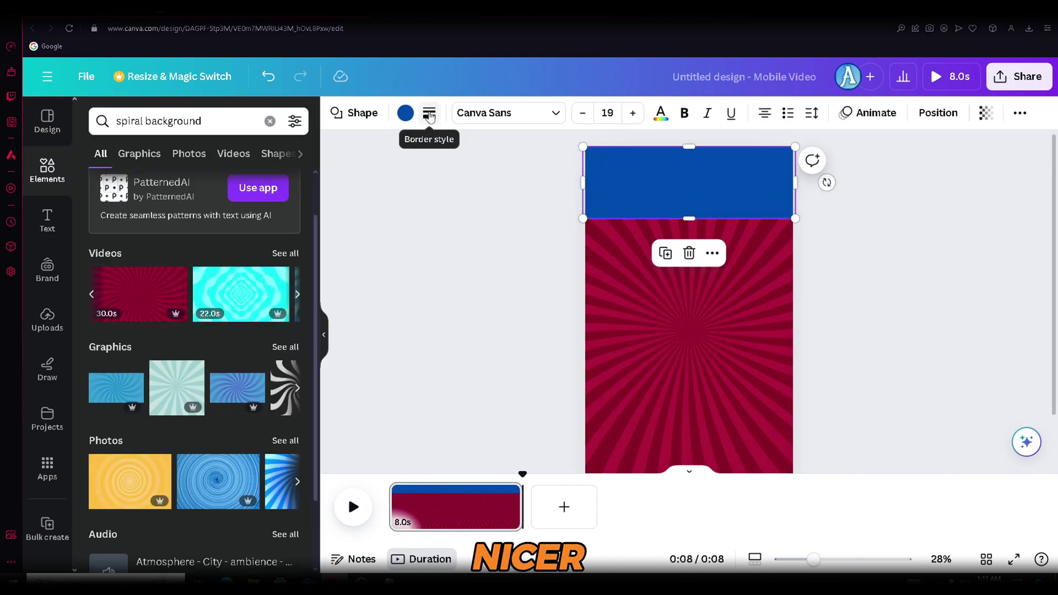
Give the blue banner a white border of weight 40
left_click(429, 116)
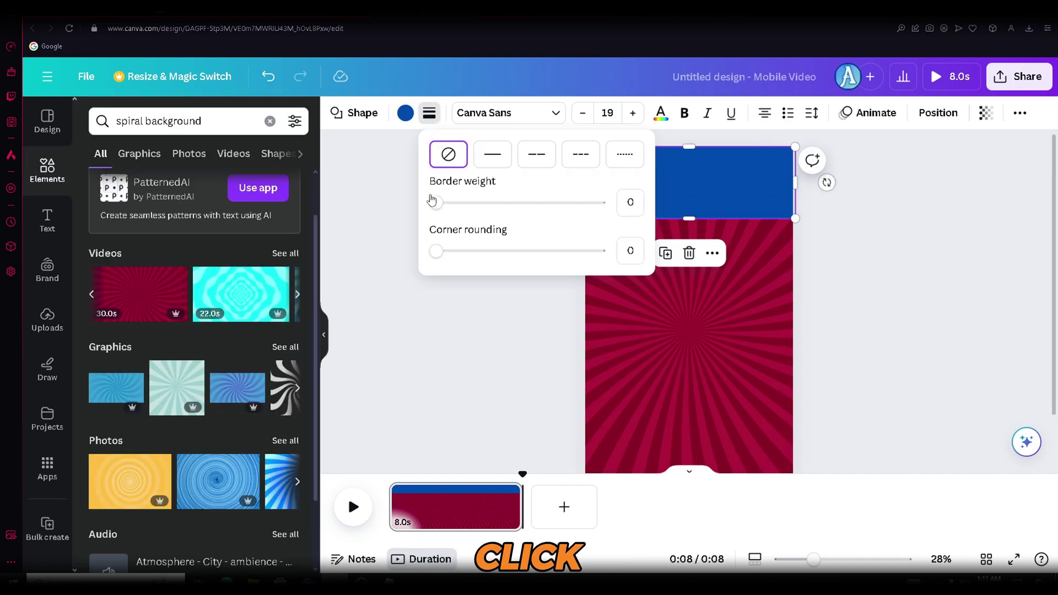
left_click(433, 203)
left_click_drag(458, 209, 524, 211)
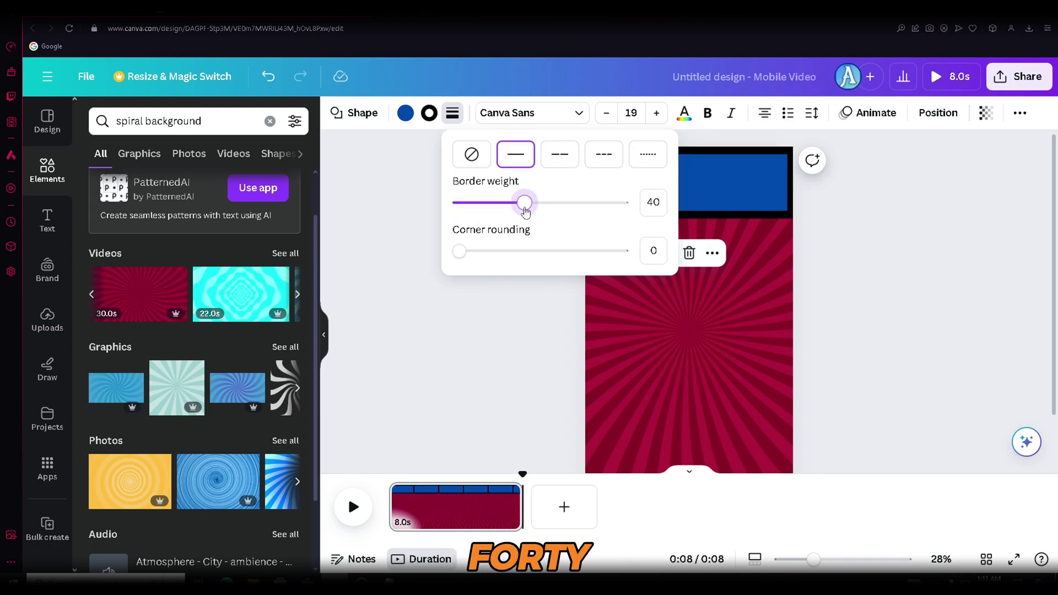
left_click(429, 113)
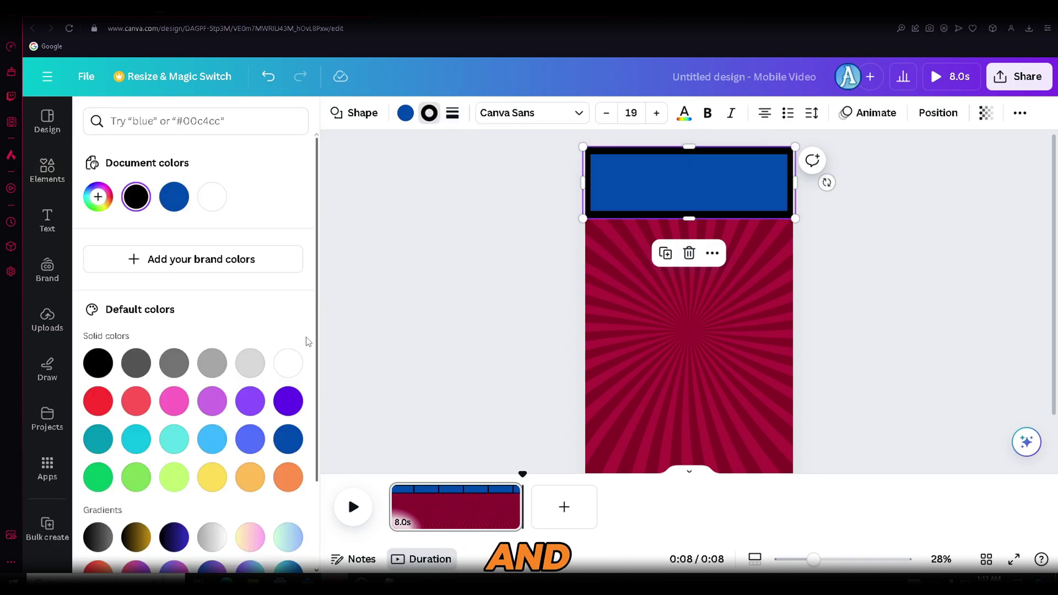
left_click(288, 364)
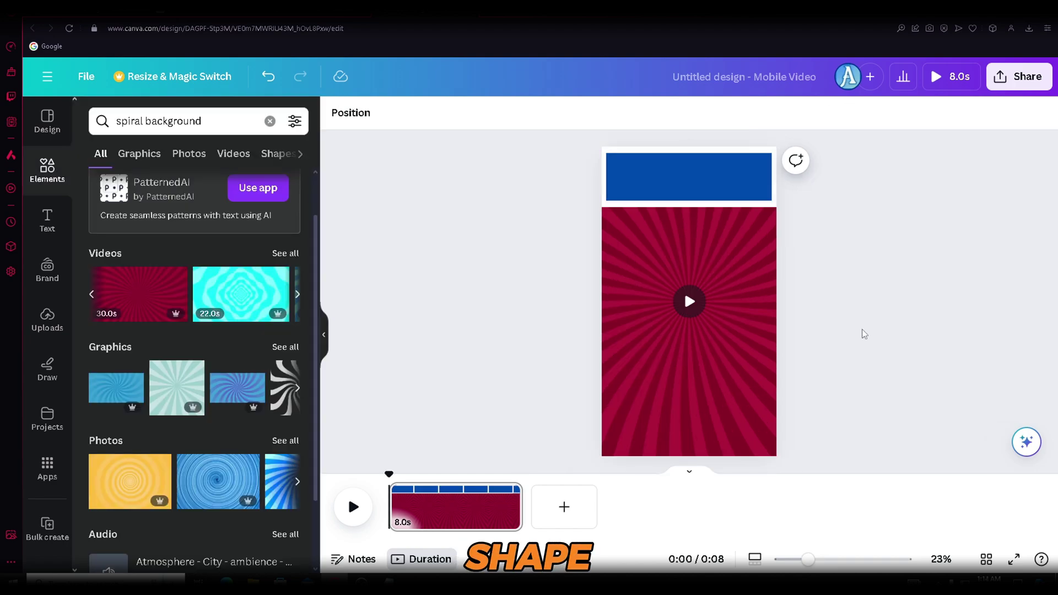
Add a blue pill shape and widen it into an answer bar
key("c")
left_click(362, 115)
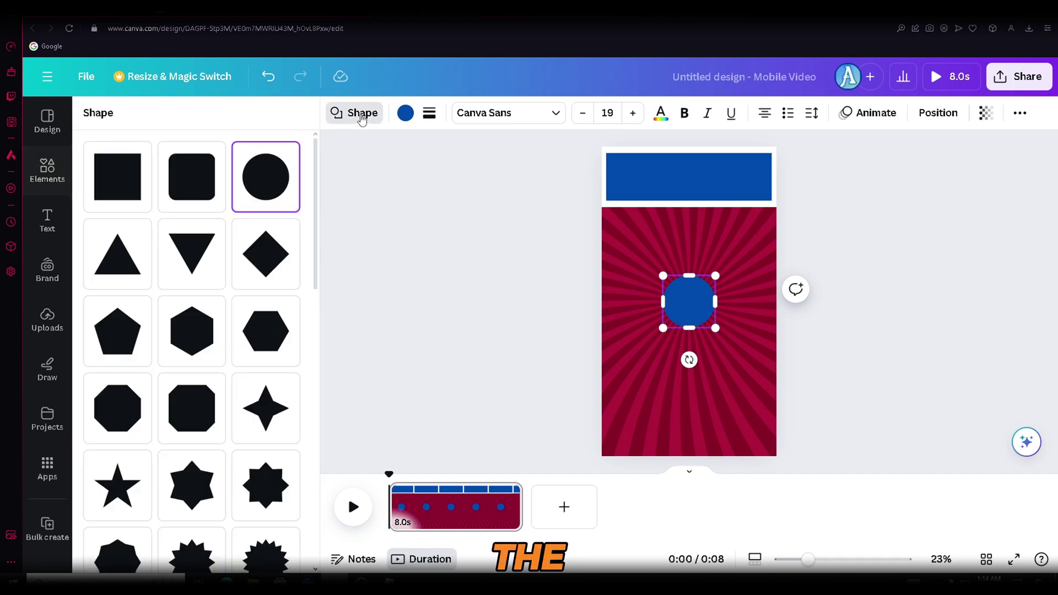
scroll(98, 214, "down", 15)
scroll(125, 216, "up", 1)
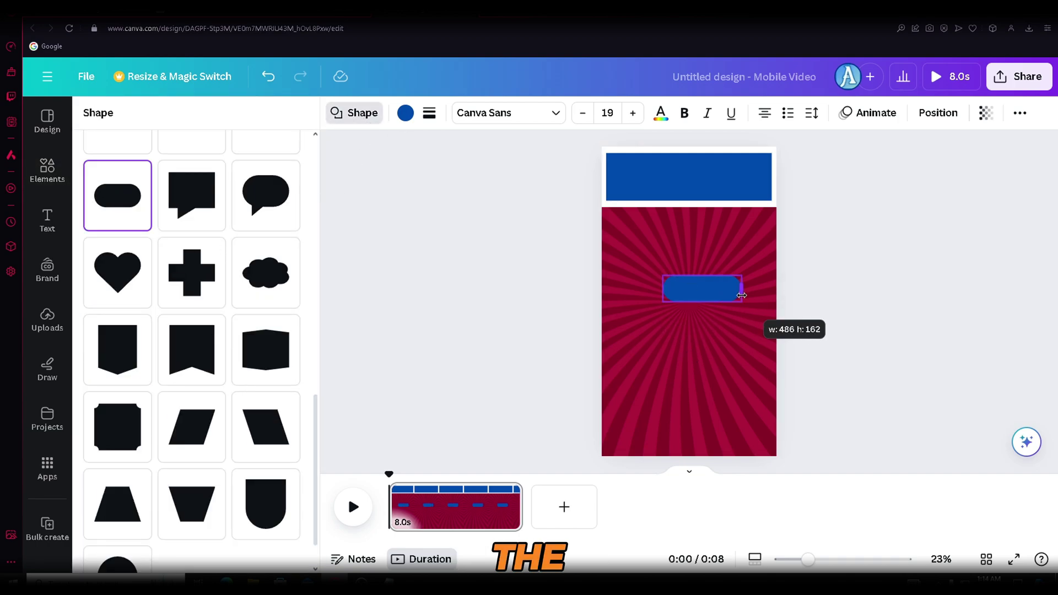
left_click_drag(744, 296, 768, 289)
left_click_drag(663, 288, 612, 288)
left_click_drag(690, 275, 691, 273)
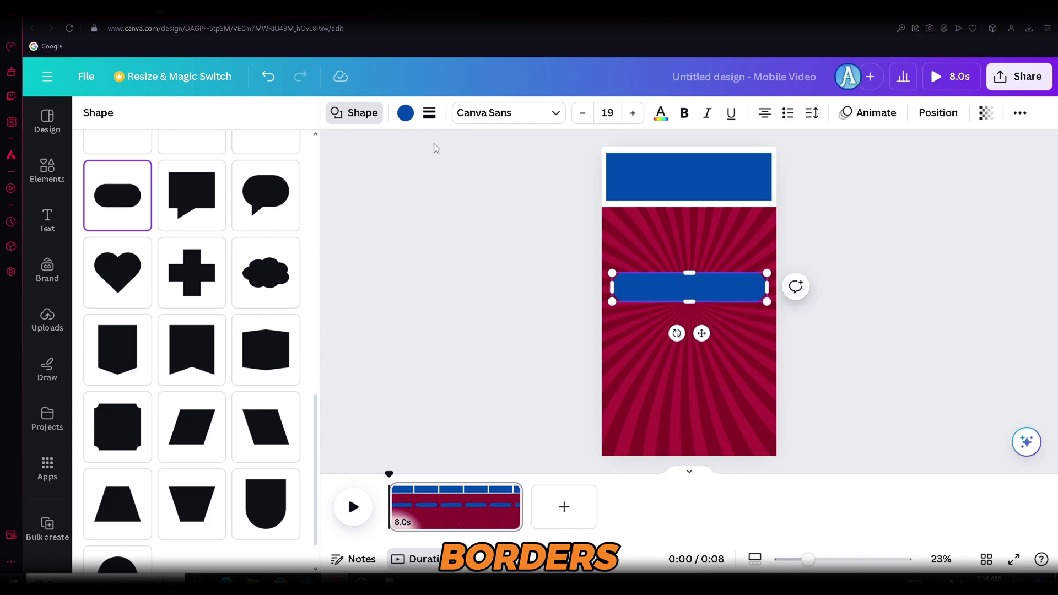
Give the pill a white border of weight 20 and make it slightly taller
left_click(430, 114)
left_click_drag(456, 203, 492, 212)
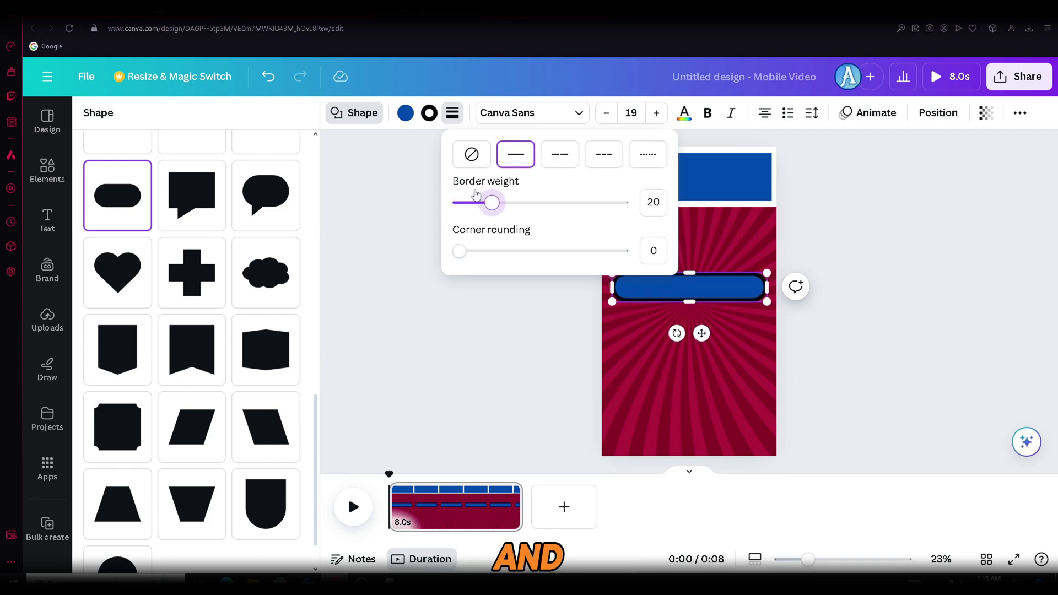
left_click(428, 114)
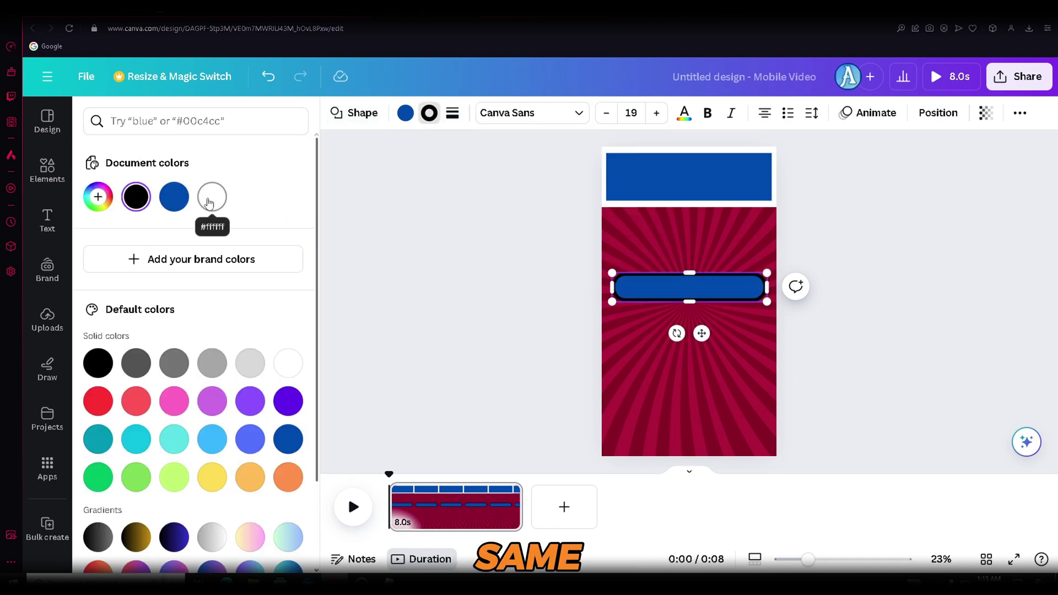
left_click(211, 198)
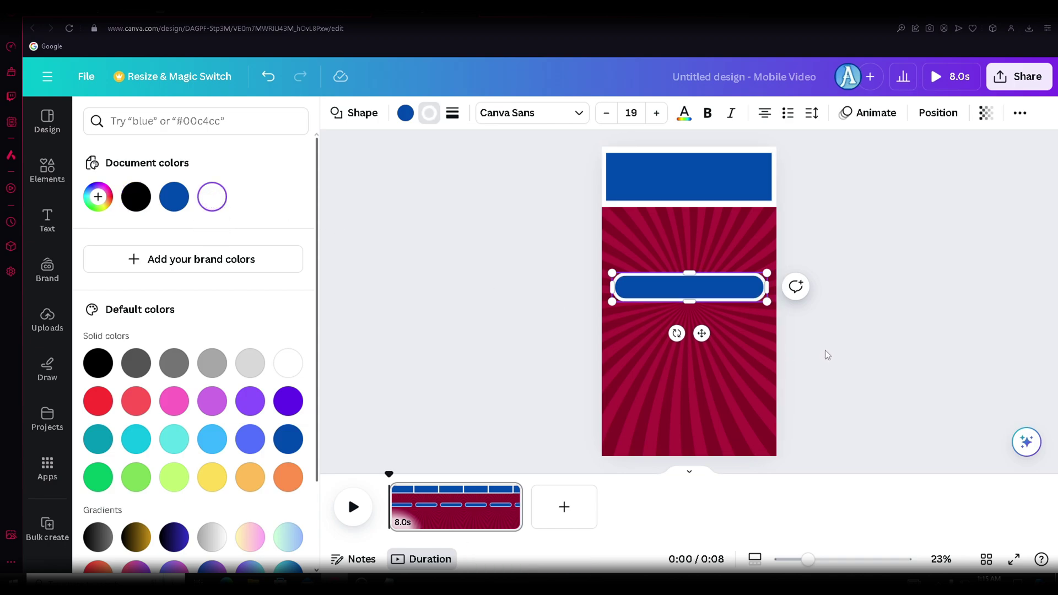
left_click_drag(681, 277, 682, 269)
left_click(827, 310)
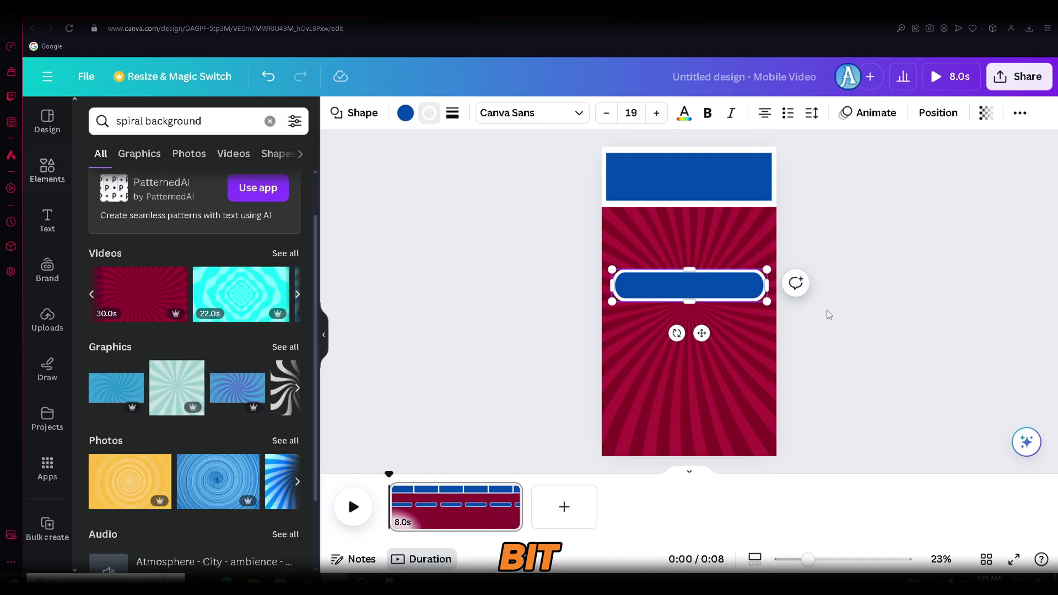
Copy the pill and arrange four copies evenly down the lower half of the page
left_click(735, 286)
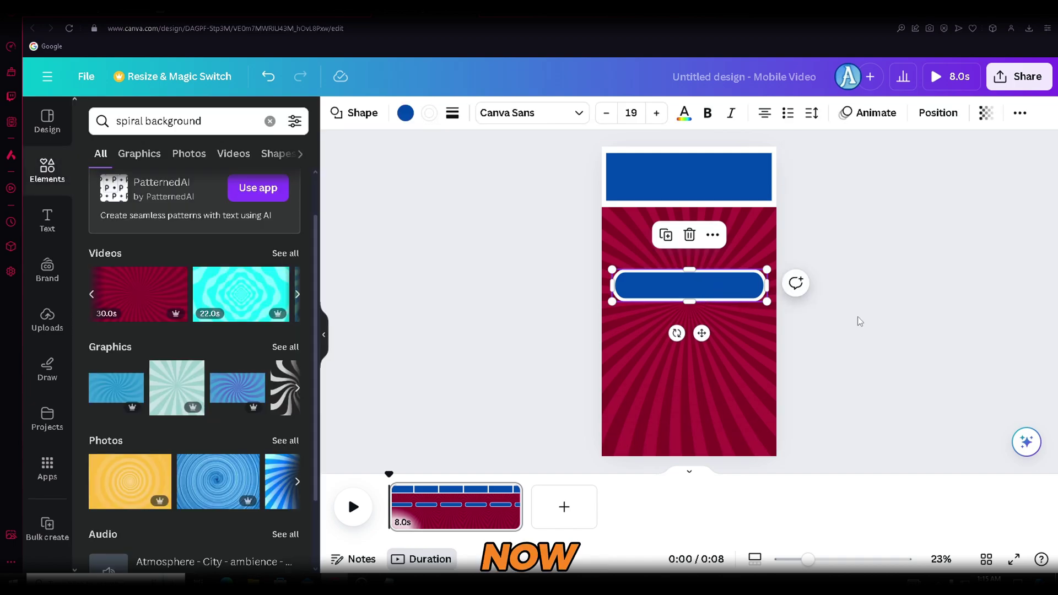
right_click(734, 287)
left_click(807, 186)
key("ctrl+v")
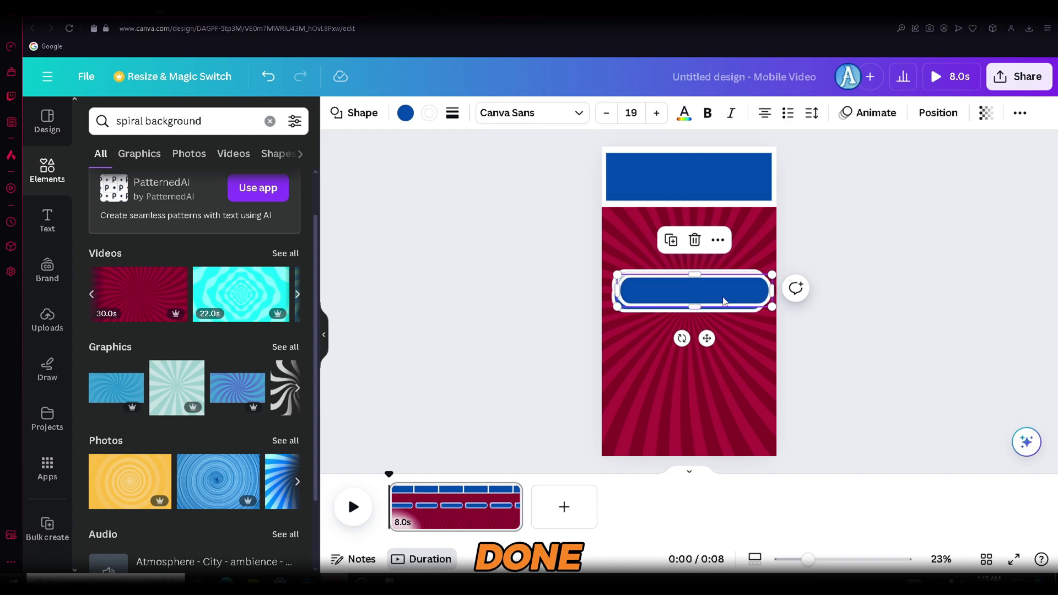
left_click_drag(707, 296, 696, 347)
left_click_drag(702, 277, 699, 300)
left_click(829, 356)
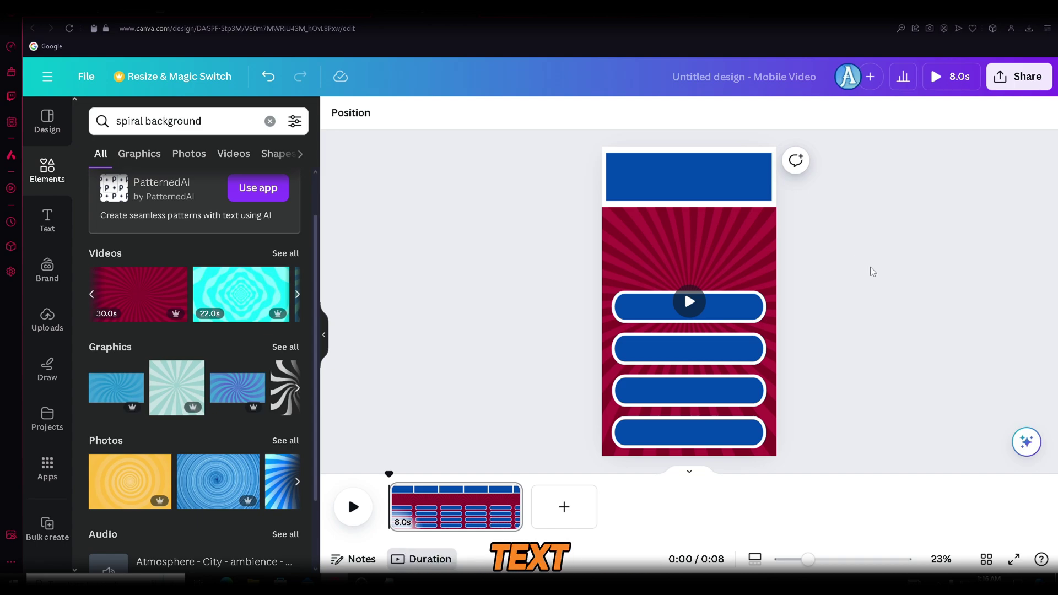
Add an 'Add a heading' text box set in the Fredoka font with yellow text
left_click(46, 220)
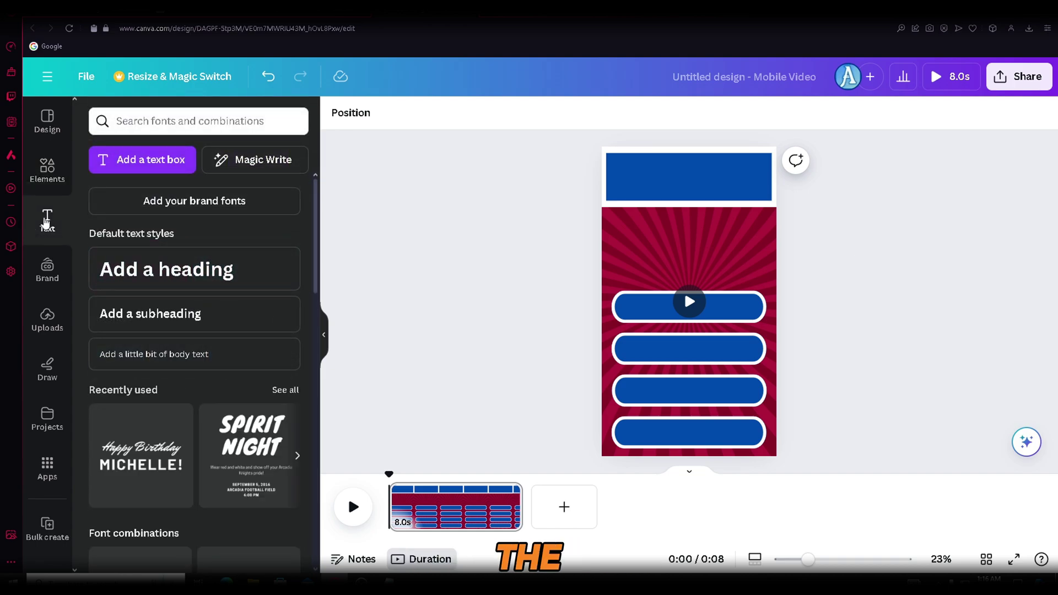
left_click(192, 273)
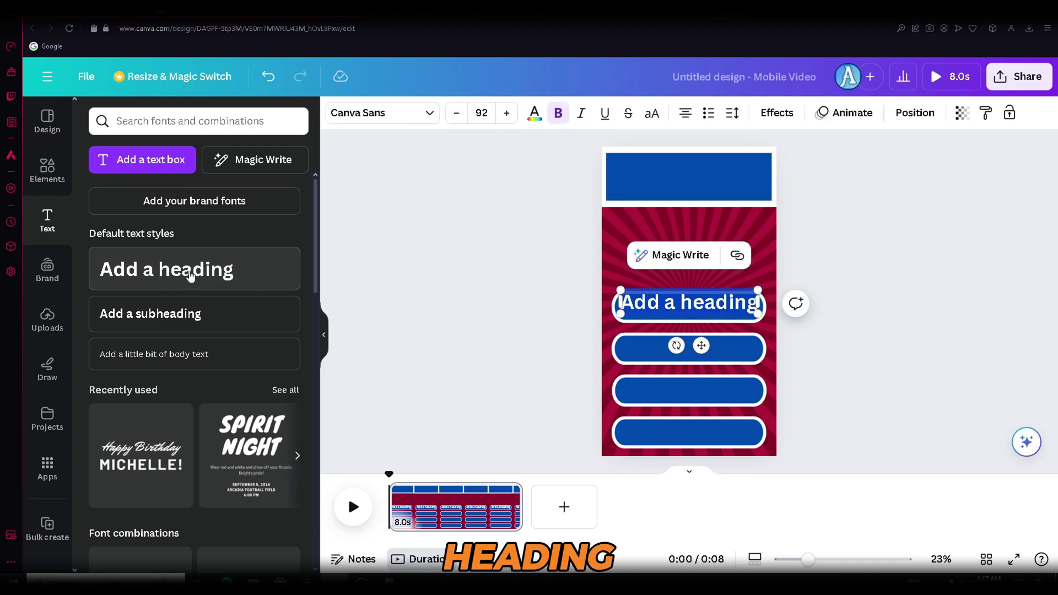
left_click(431, 113)
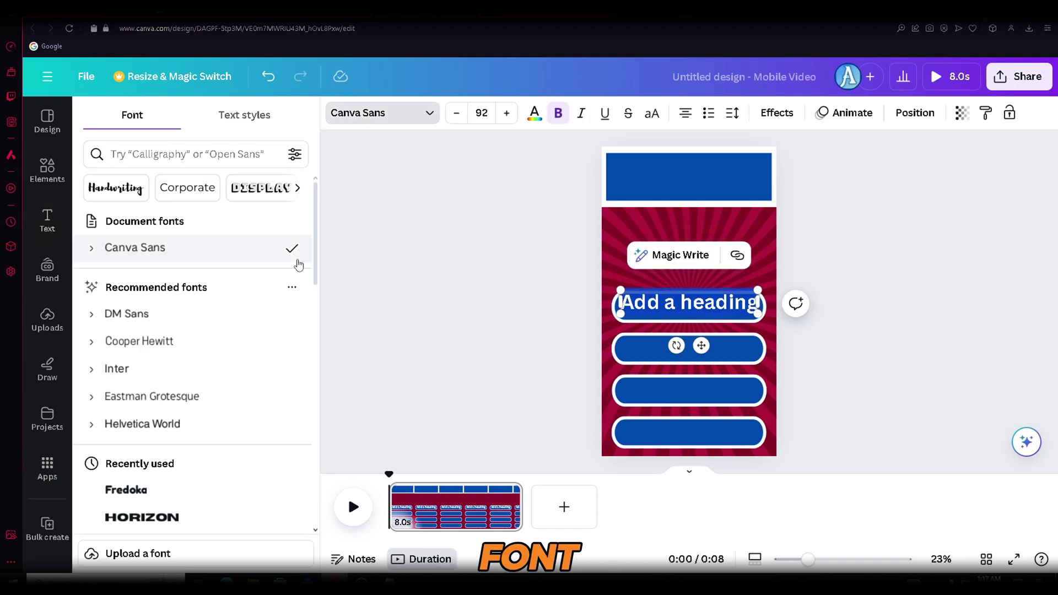
scroll(272, 306, "down", 2)
scroll(272, 306, "down", 2)
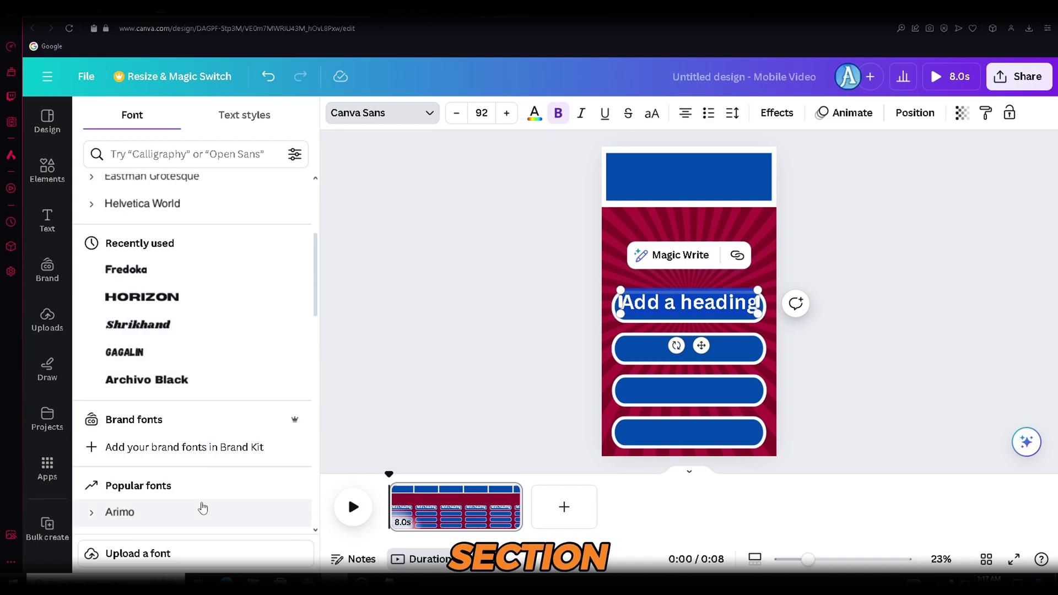
scroll(240, 226, "up", 1)
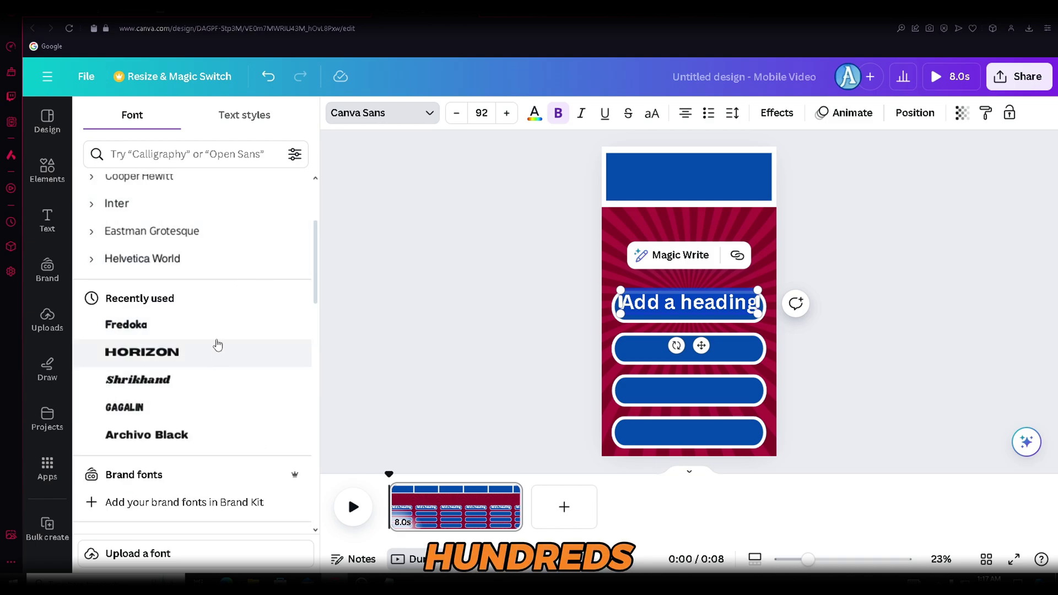
left_click(206, 323)
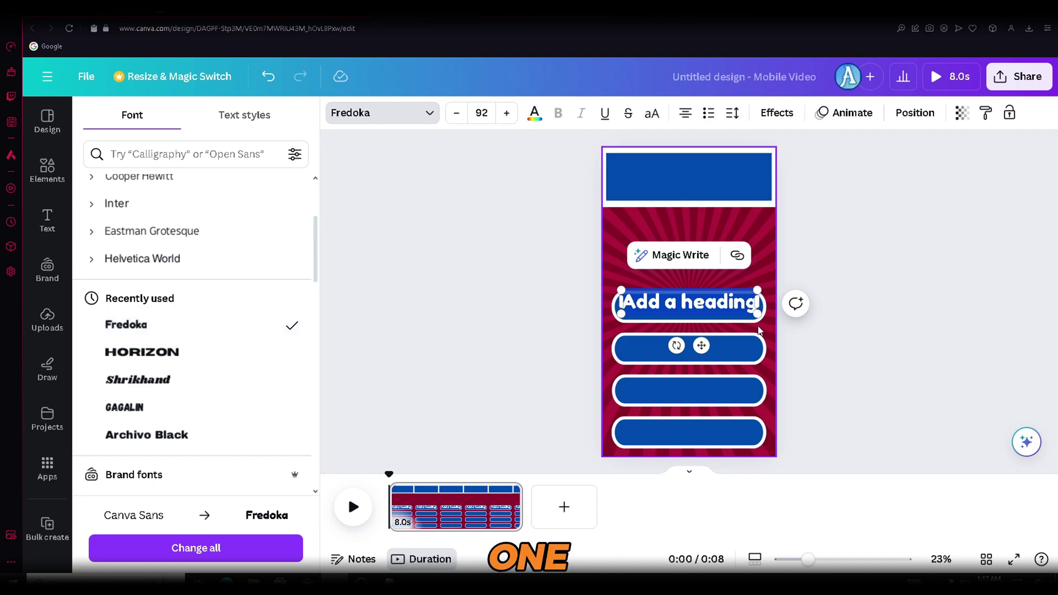
key("Escape")
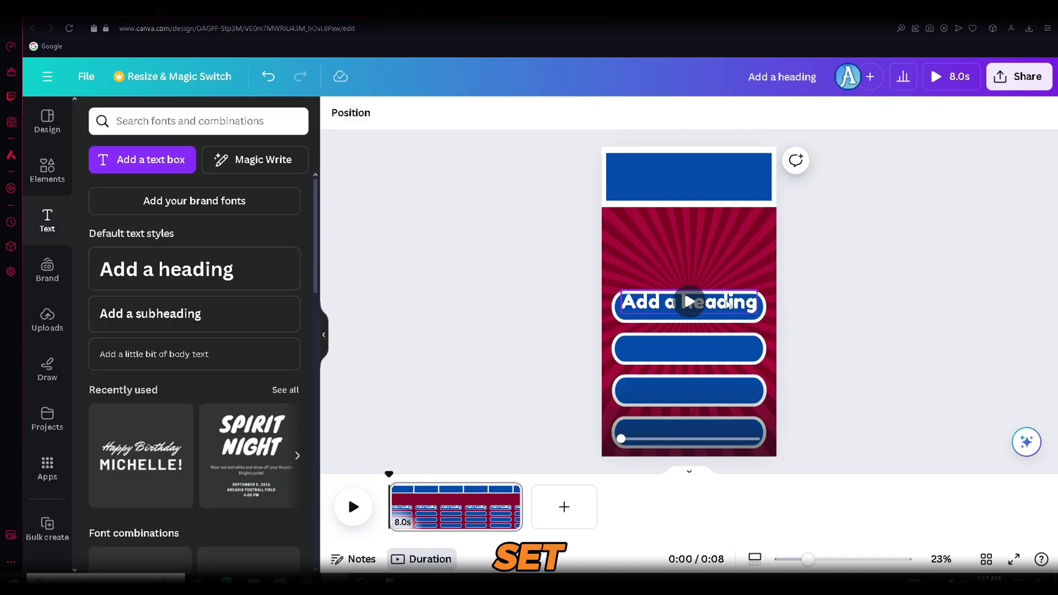
left_click(534, 115)
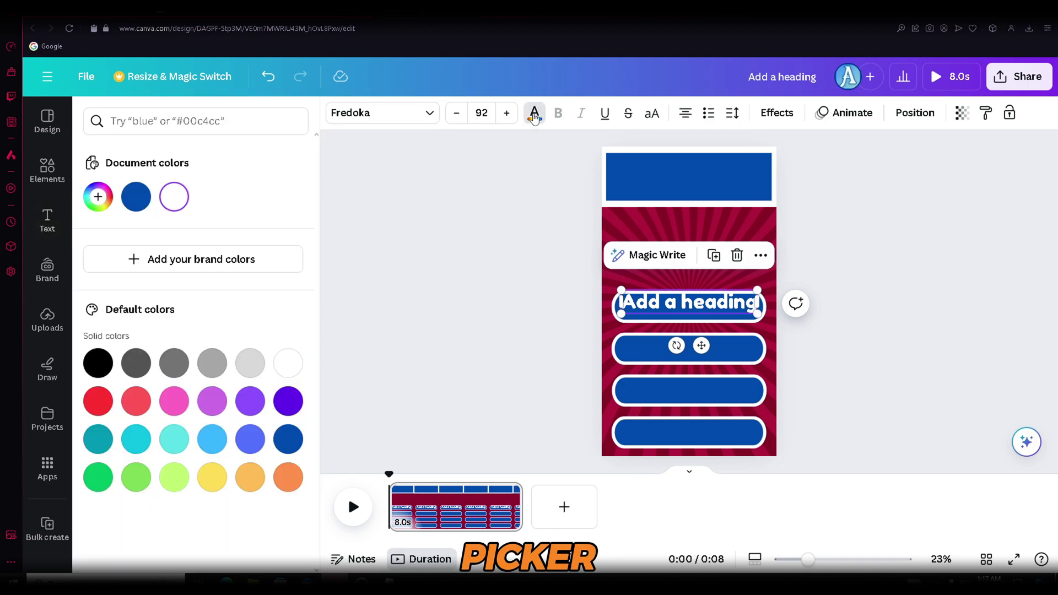
left_click(212, 478)
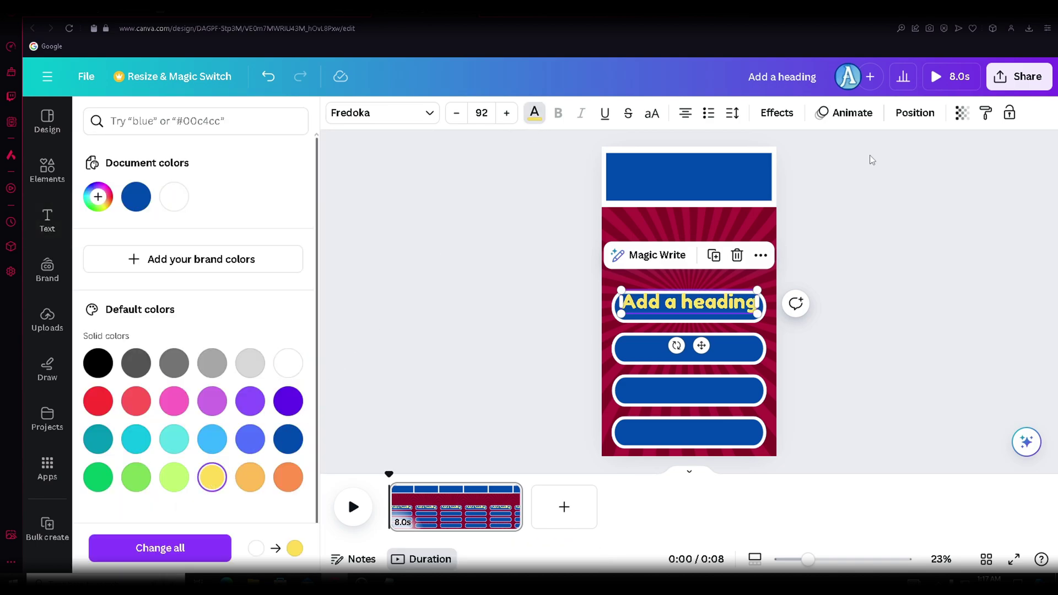
Apply a thick black Outline effect to the yellow heading
left_click(787, 120)
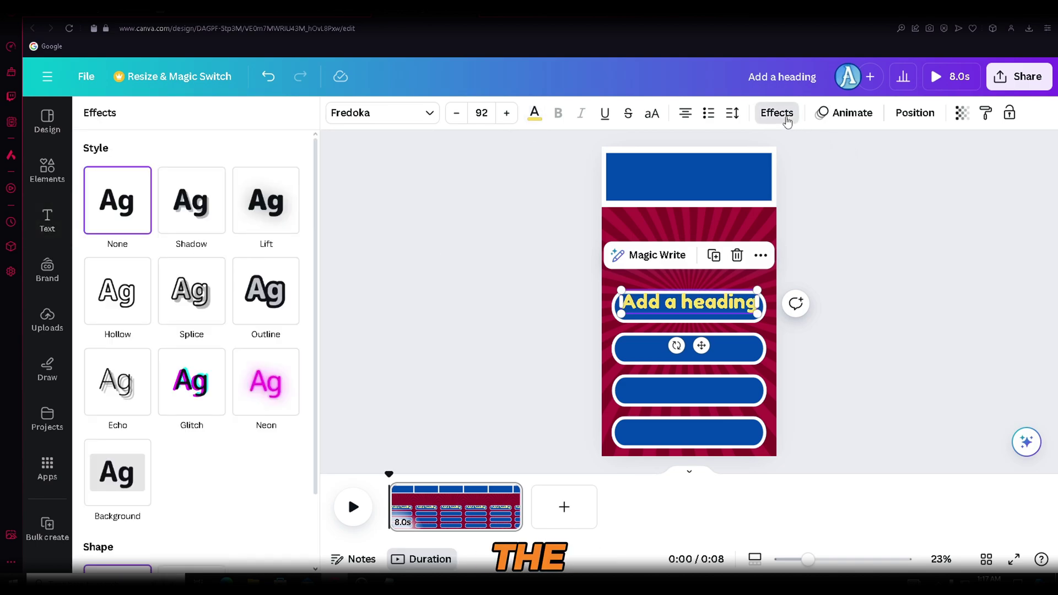
left_click(278, 295)
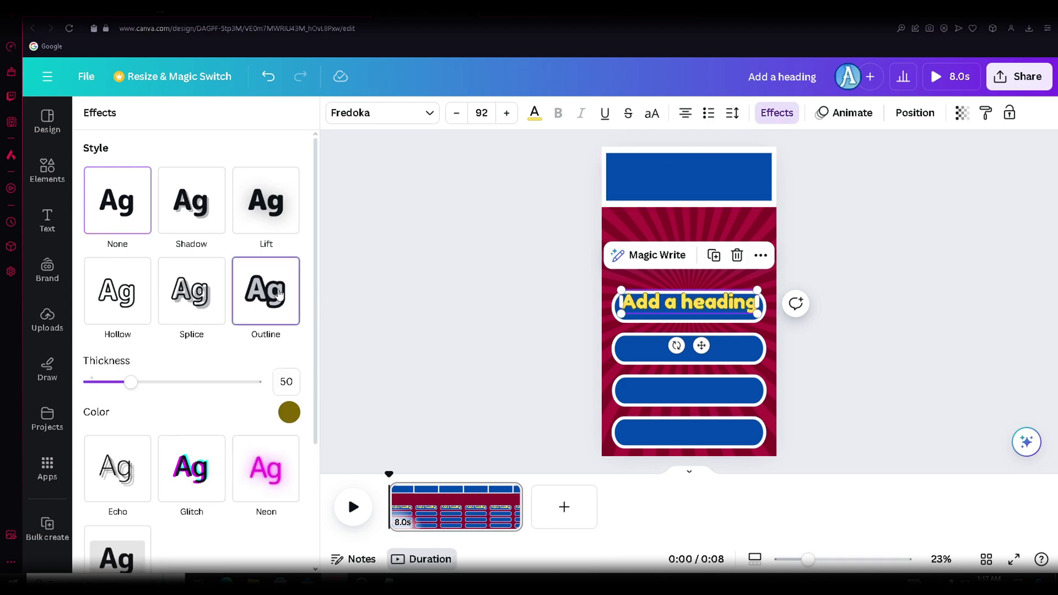
left_click(290, 421)
left_click(105, 388)
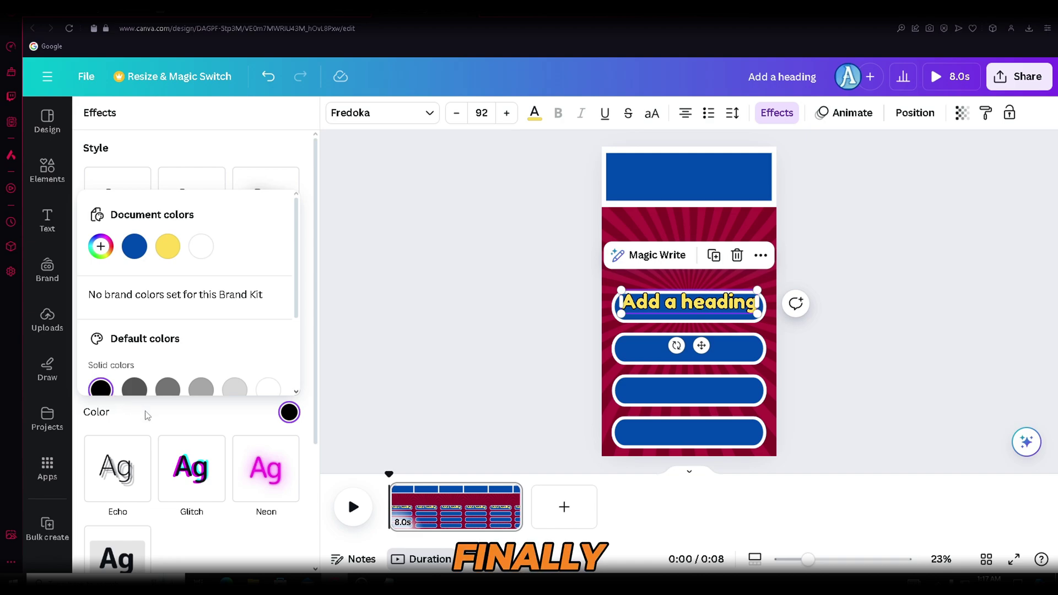
left_click(147, 416)
left_click(133, 383)
left_click_drag(138, 386, 142, 387)
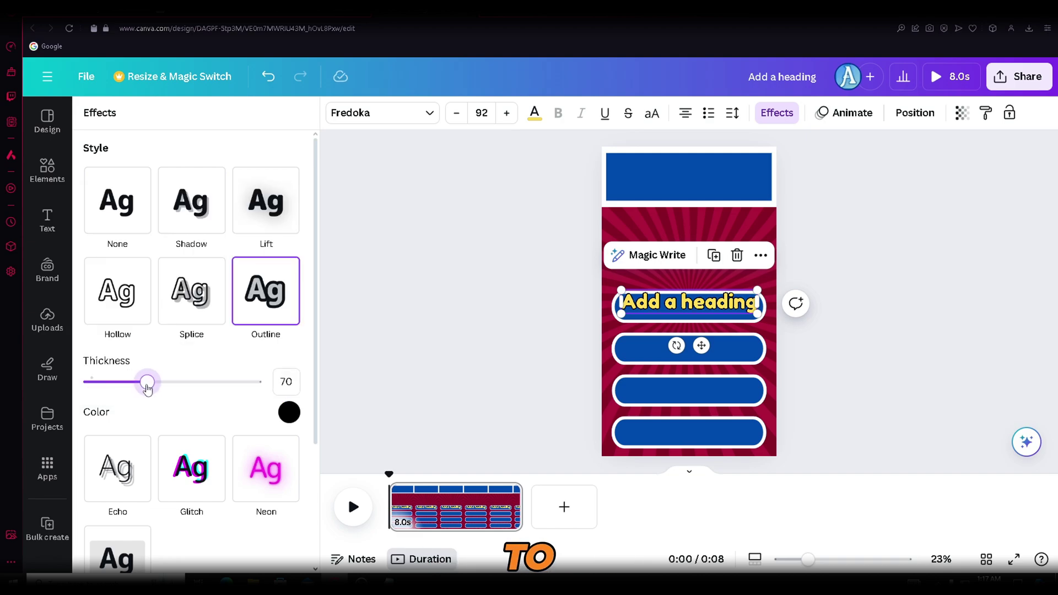
Copy the styled heading into each answer pill and the blue header box
right_click(717, 303)
key("Escape")
right_click(765, 187)
left_click(716, 303)
key("ctrl+c")
key("ctrl+v")
left_click_drag(689, 319, 704, 385)
key("ctrl+v")
key("ctrl+v")
left_click_drag(694, 304, 694, 433)
left_click(699, 303)
key("Escape")
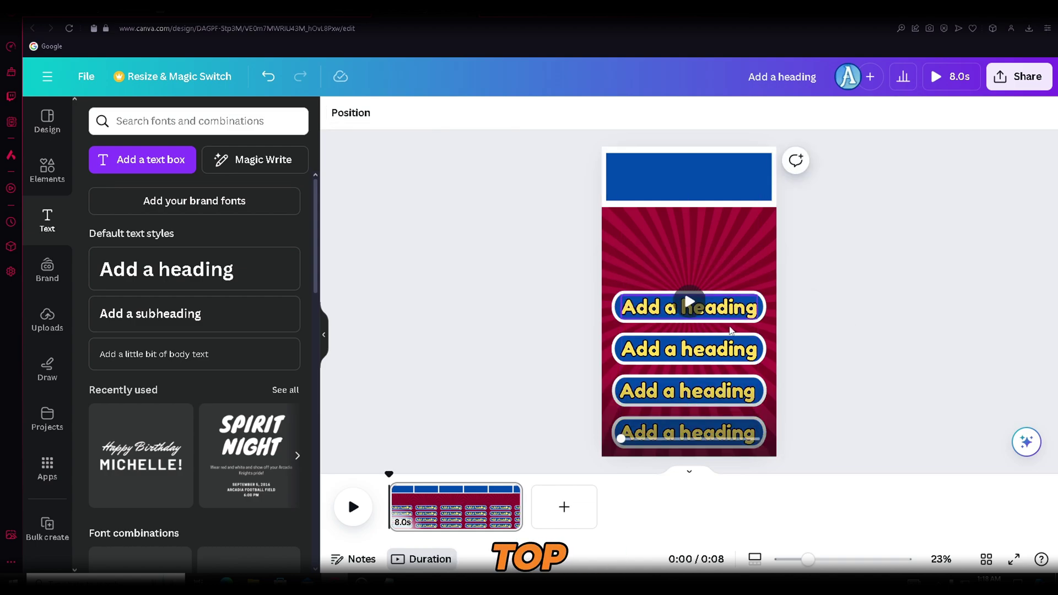
left_click(739, 313)
left_click_drag(738, 313, 740, 188)
left_click(887, 338)
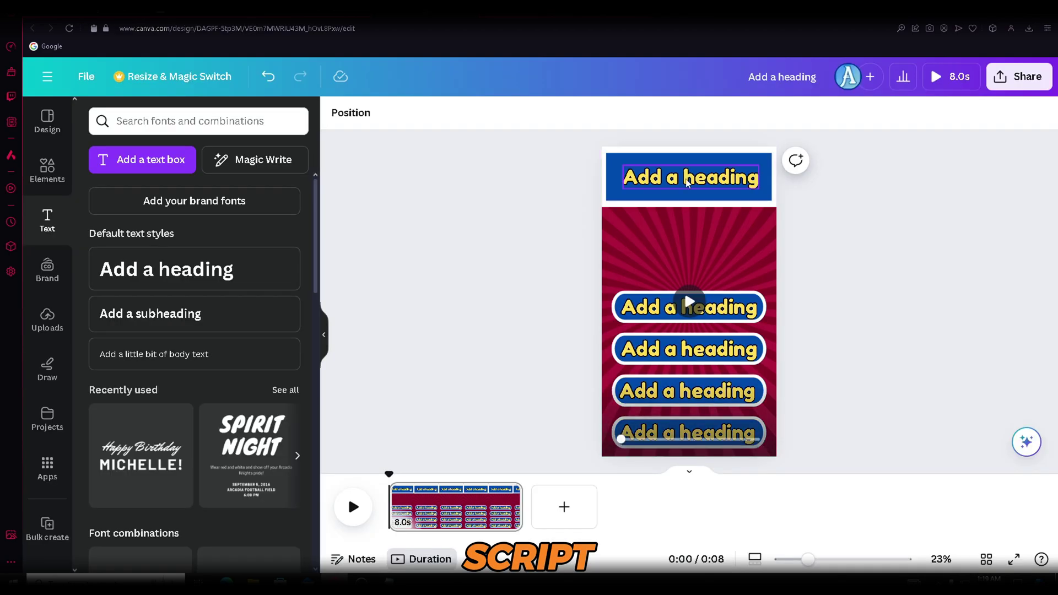
Select the header box heading's text so it can be replaced with 'Capital of France'
left_click(688, 181)
double_click(689, 181)
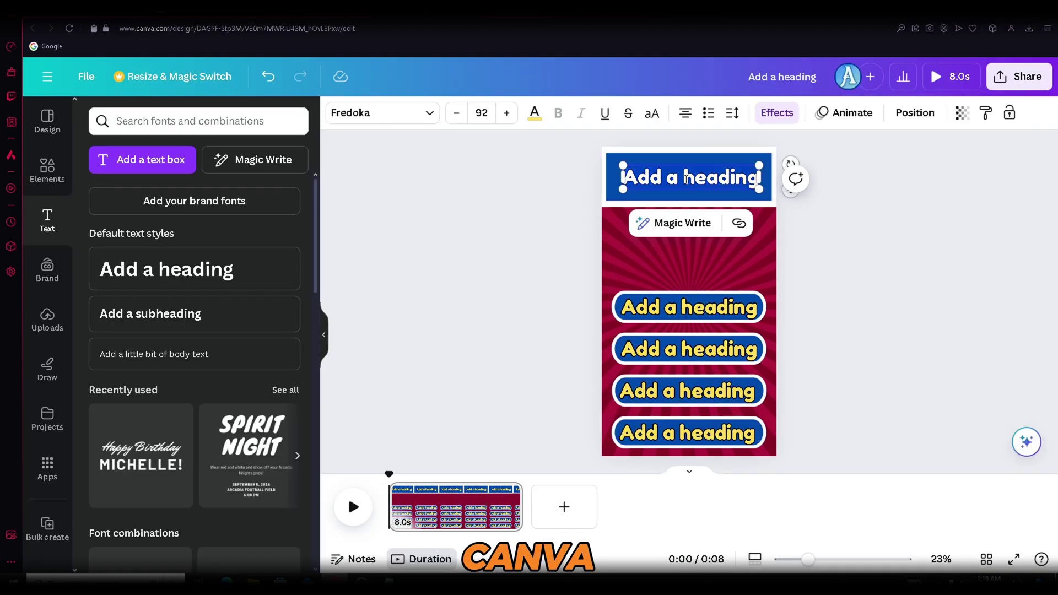
Paste 'Capital of France?' into the header and reduce the heading font sizes
key("ctrl+v")
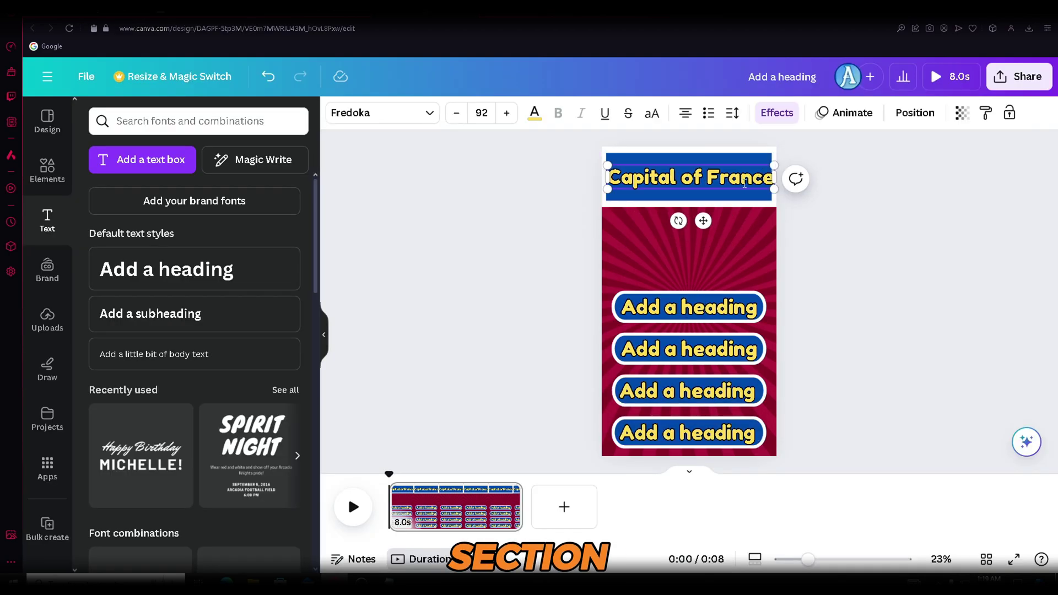
type("?")
left_click(456, 113)
left_click(456, 113)
left_click(457, 113)
left_click(456, 113)
left_click(456, 113)
left_click(456, 112)
left_click(456, 113)
left_click(456, 113)
left_click(456, 113)
left_click(456, 113)
left_click(710, 311)
left_click(455, 113)
left_click(455, 112)
left_click(455, 113)
key("Tab")
left_click(455, 113)
left_click(455, 113)
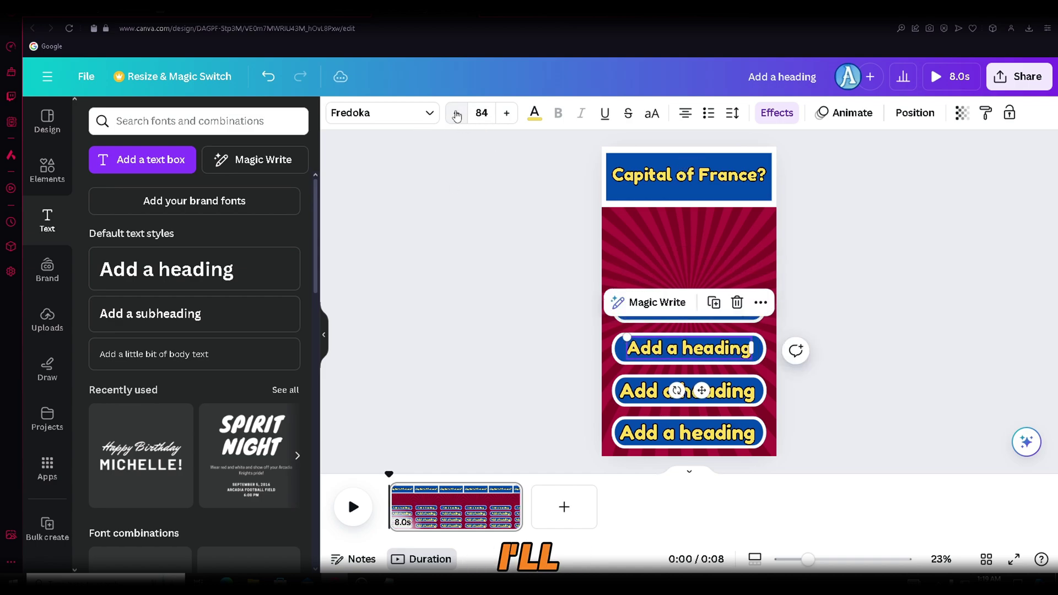
key("Tab")
left_click(455, 113)
left_click(455, 113)
key("Tab")
left_click(455, 113)
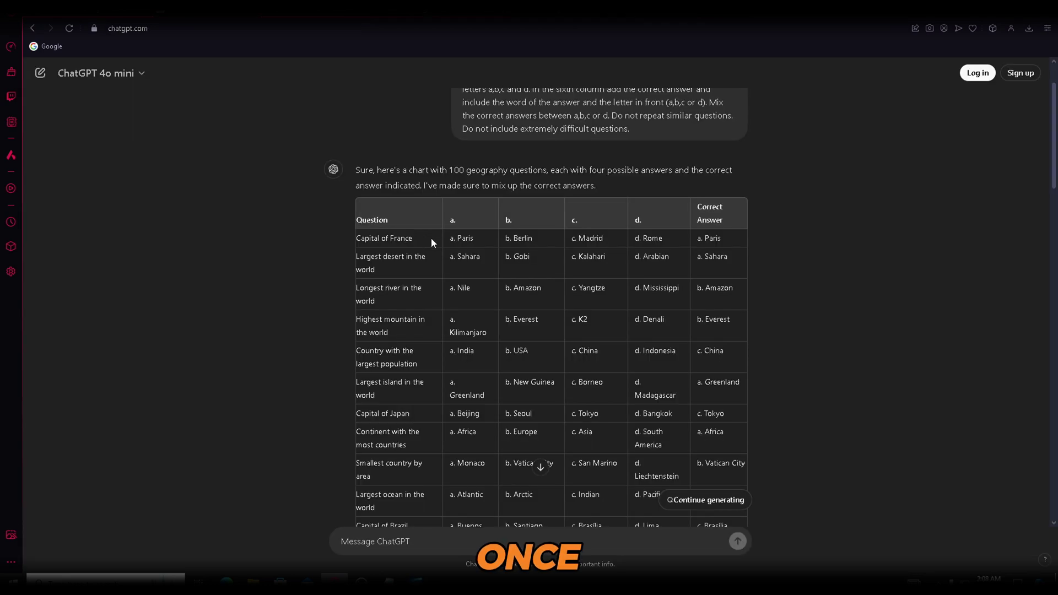
Re-paste 'Capital of France?' into the header, shrink it to one line, and centre it
left_click_drag(431, 237, 358, 239)
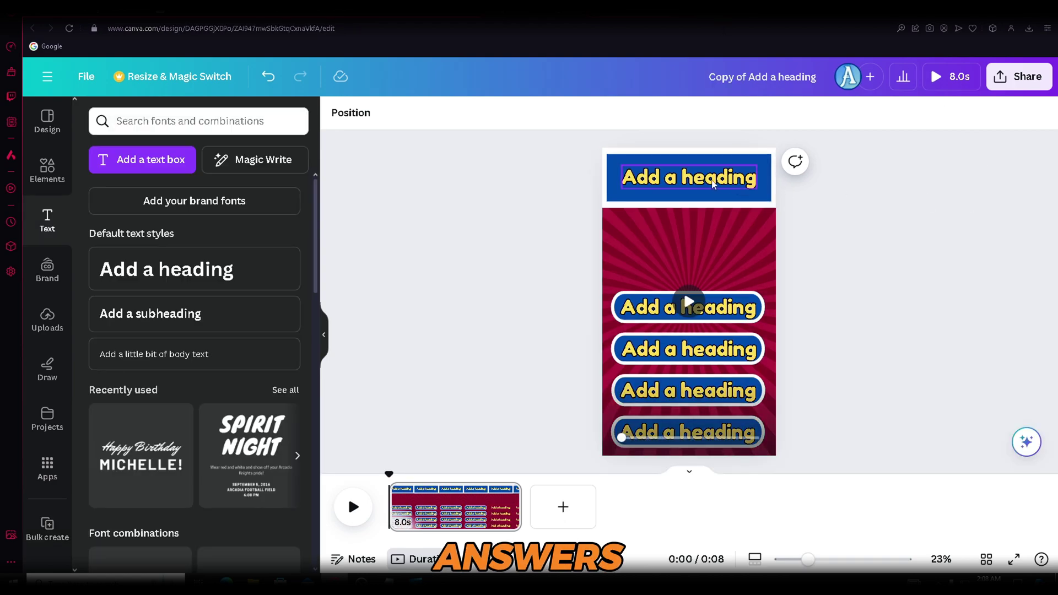
triple_click(712, 184)
key("ctrl+v")
type("?")
left_click(456, 112)
left_click(456, 113)
left_click(855, 224)
left_click_drag(723, 176, 723, 178)
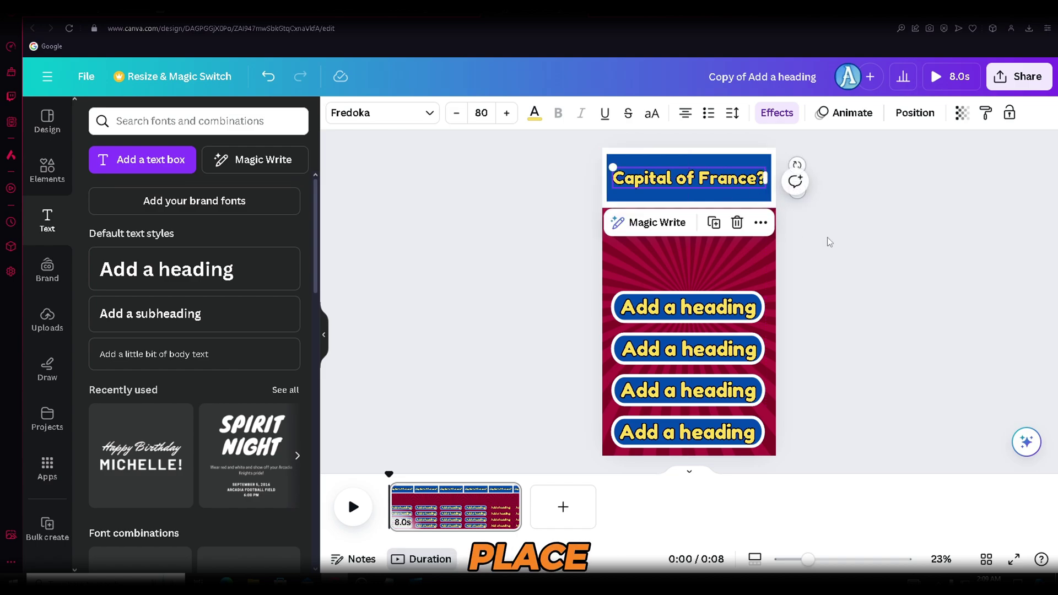
left_click(827, 237)
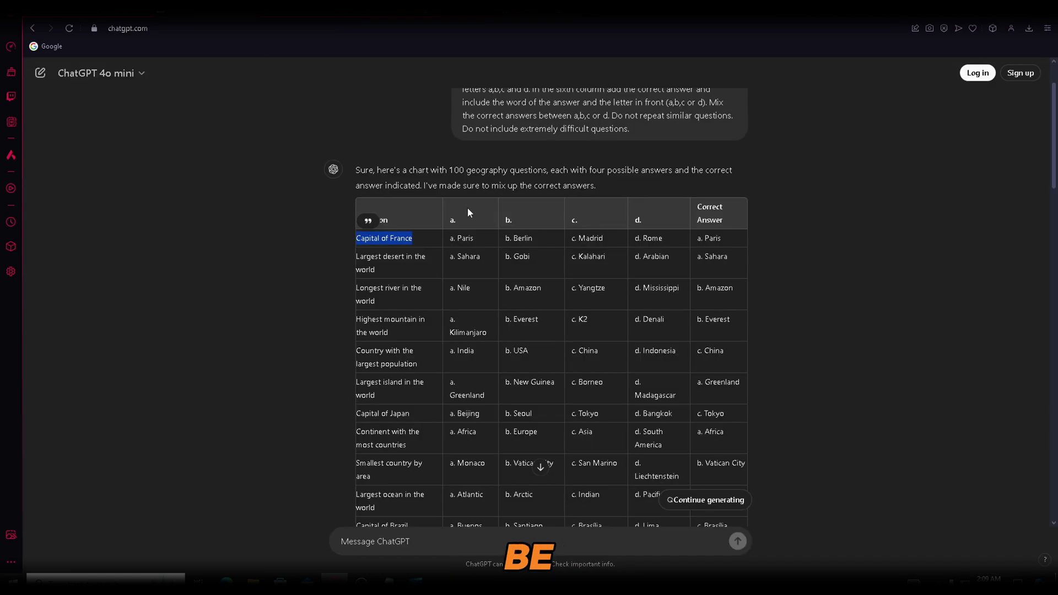
Fill the pills with 'a. Paris', 'b. Berlin', 'c. Madrid' and 'd. Rome' from ChatGPT
left_click_drag(449, 237, 479, 237)
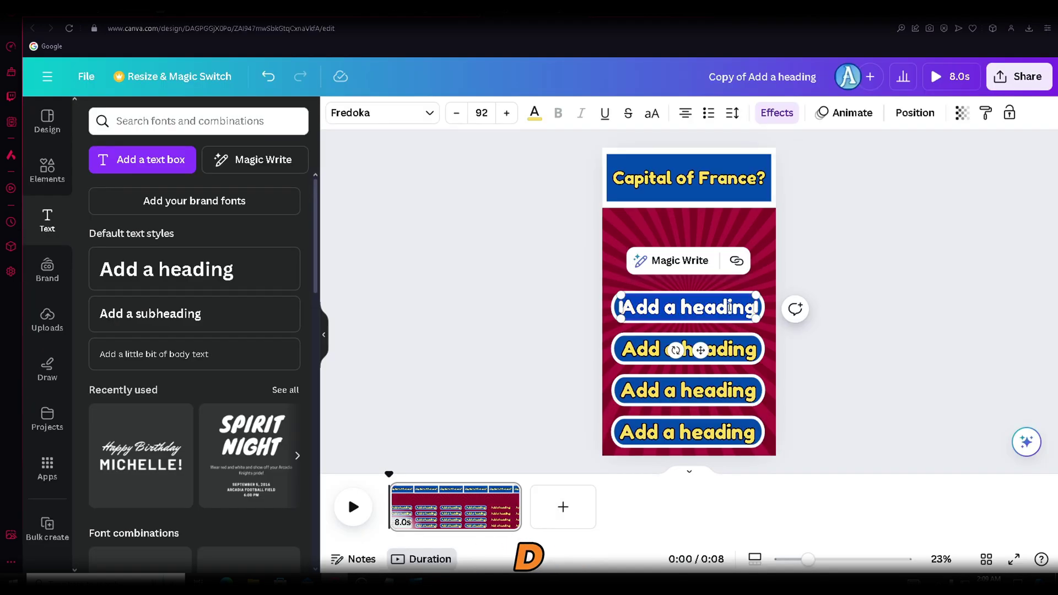
key("ctrl+v")
left_click_drag(533, 238, 506, 238)
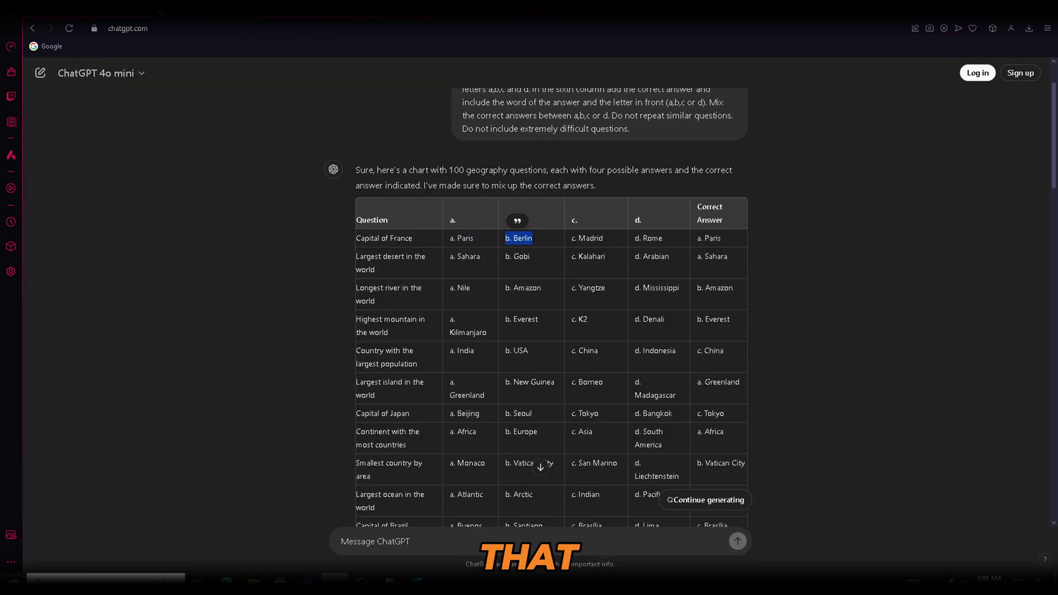
double_click(689, 348)
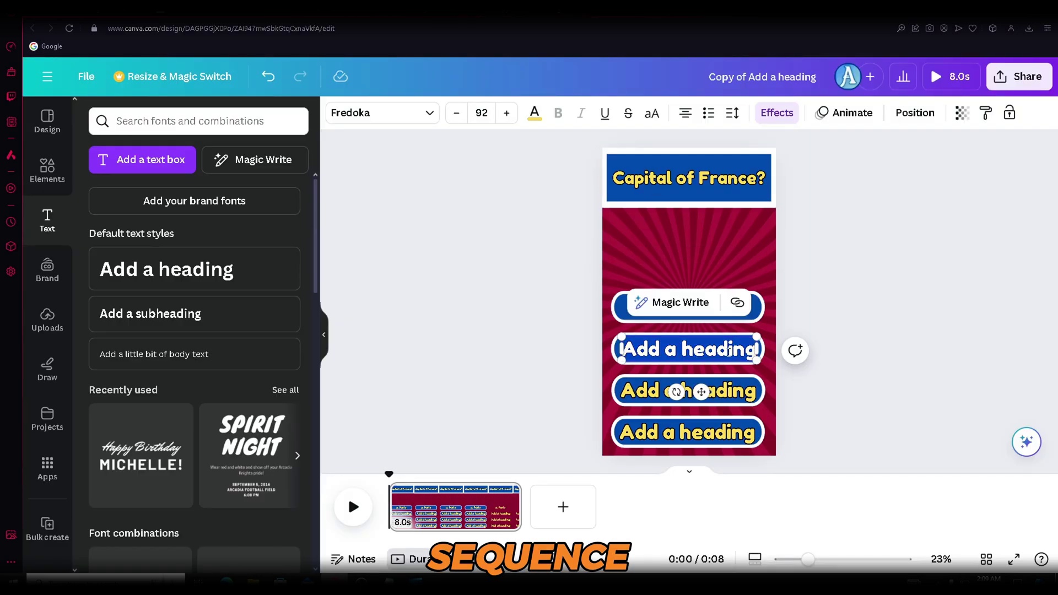
key("ctrl+v")
left_click_drag(603, 238, 571, 238)
double_click(725, 392)
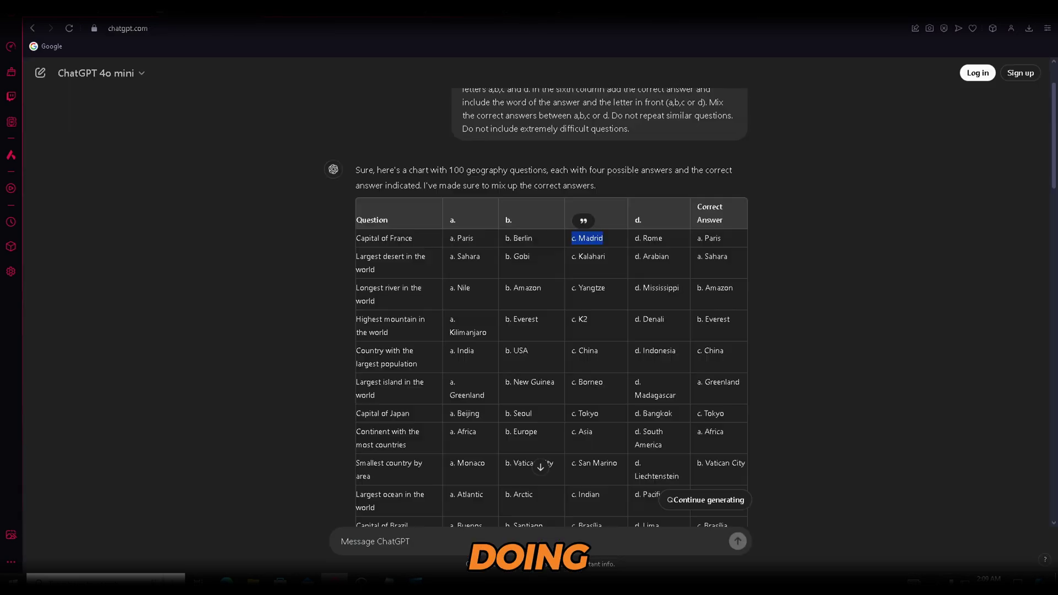
left_click_drag(660, 299, 636, 299)
key("ctrl+v")
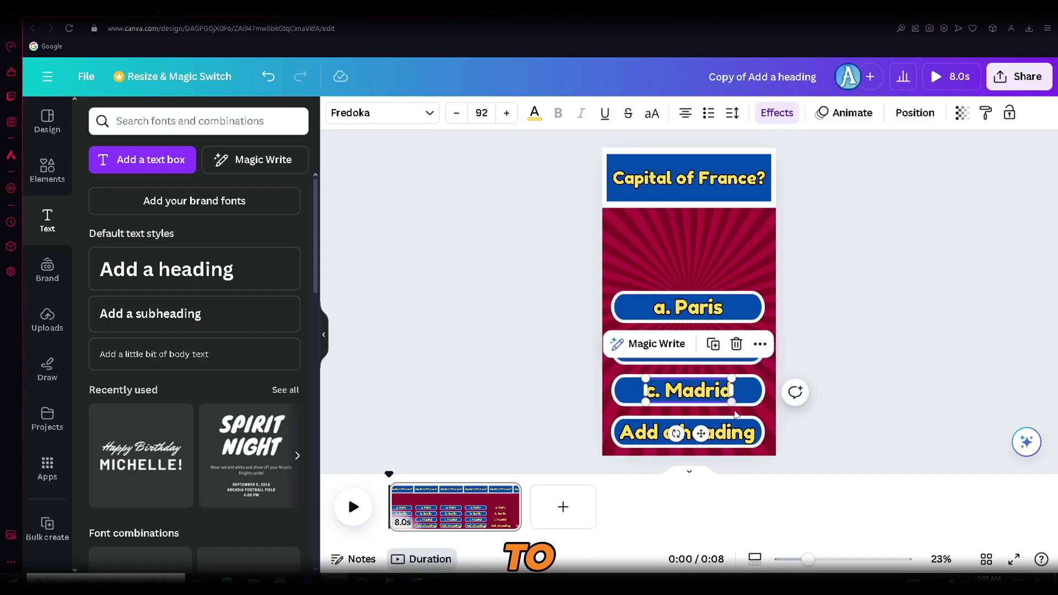
double_click(732, 432)
key("ctrl+v")
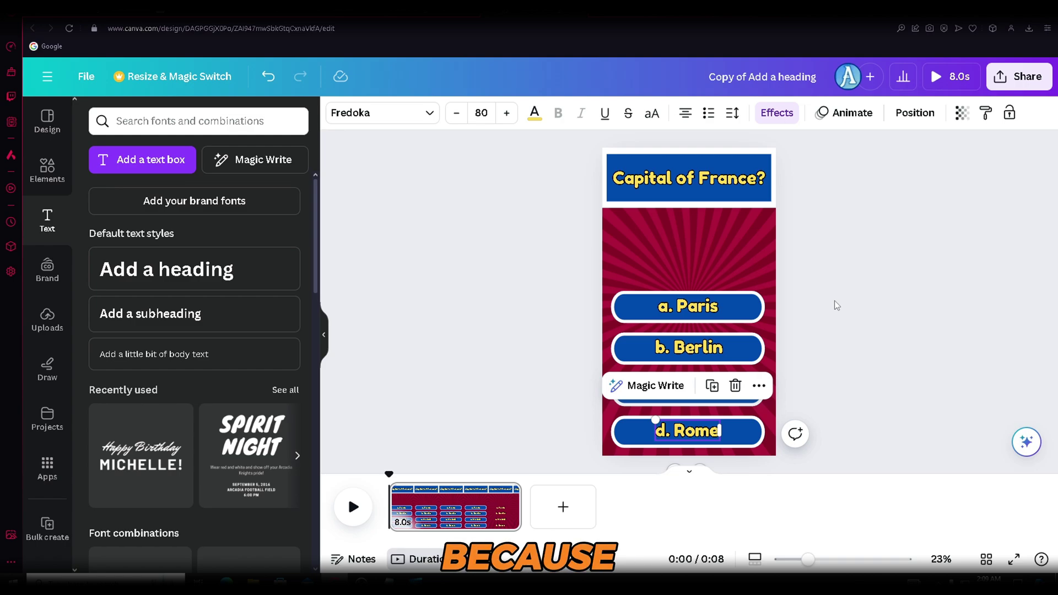
Widen all four answer text boxes to span their pills
double_click(686, 310)
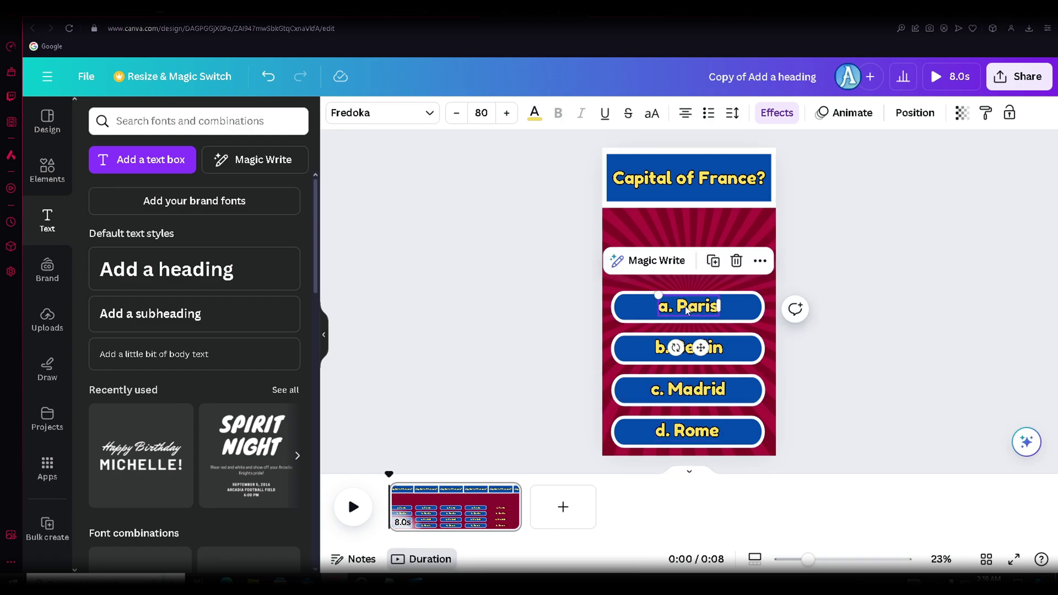
left_click_drag(656, 304, 620, 304)
left_click_drag(719, 310, 774, 311)
left_click(658, 346)
left_click_drag(658, 346, 620, 347)
left_click_drag(725, 347, 774, 349)
left_click(650, 389)
left_click_drag(650, 389, 620, 389)
left_click_drag(727, 389, 774, 391)
left_click(657, 431)
left_click_drag(657, 431, 620, 431)
left_click_drag(721, 431, 774, 432)
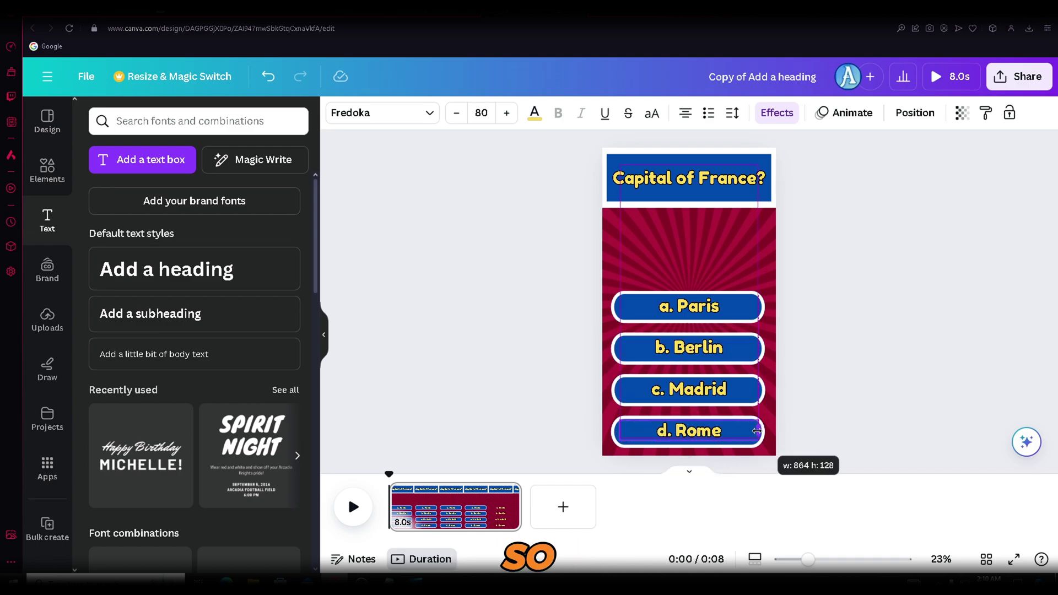
Make the question heading text red
left_click(808, 352)
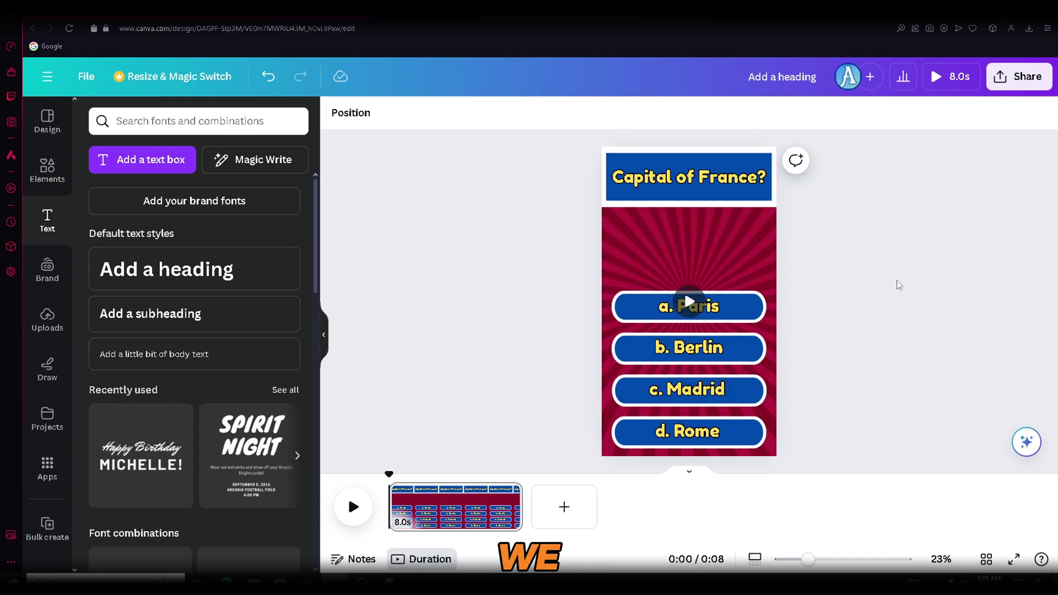
left_click(720, 182)
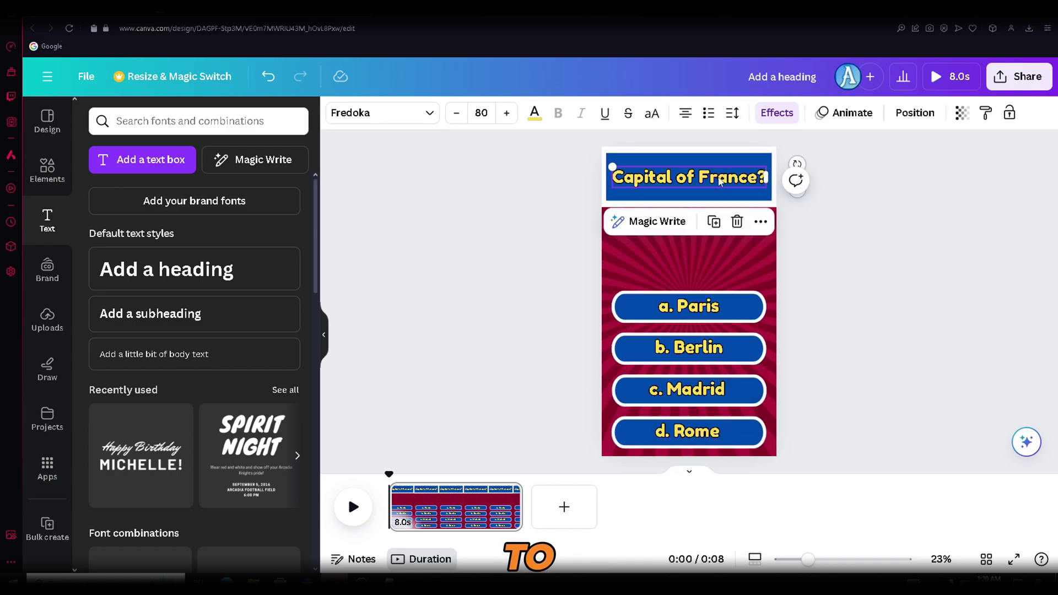
left_click(534, 112)
left_click(98, 407)
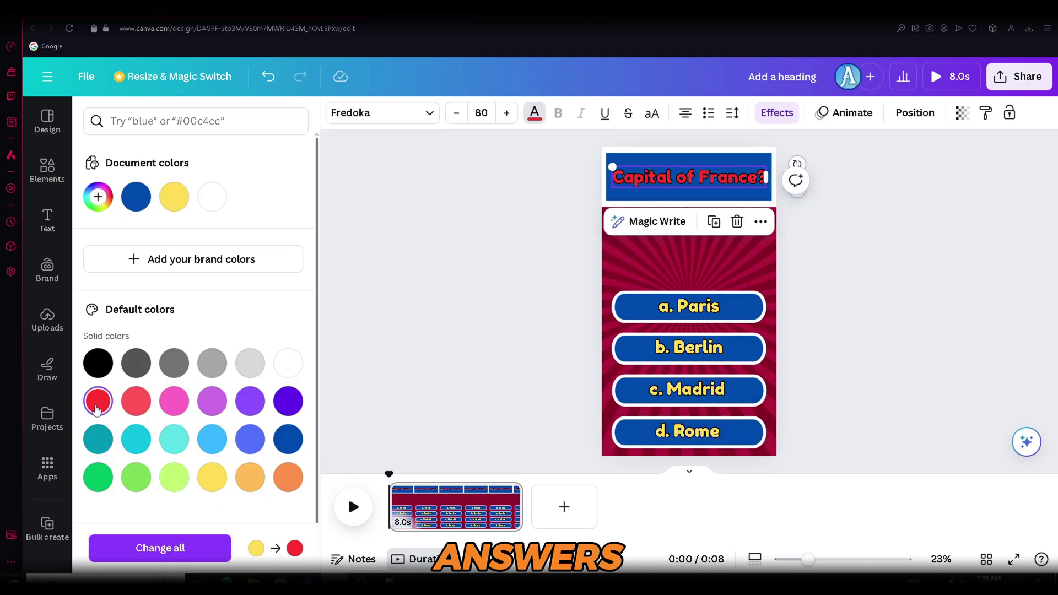
left_click(859, 337)
Group the four answer pills and trim their timing to about 6.0 seconds
left_click_drag(629, 255, 751, 494)
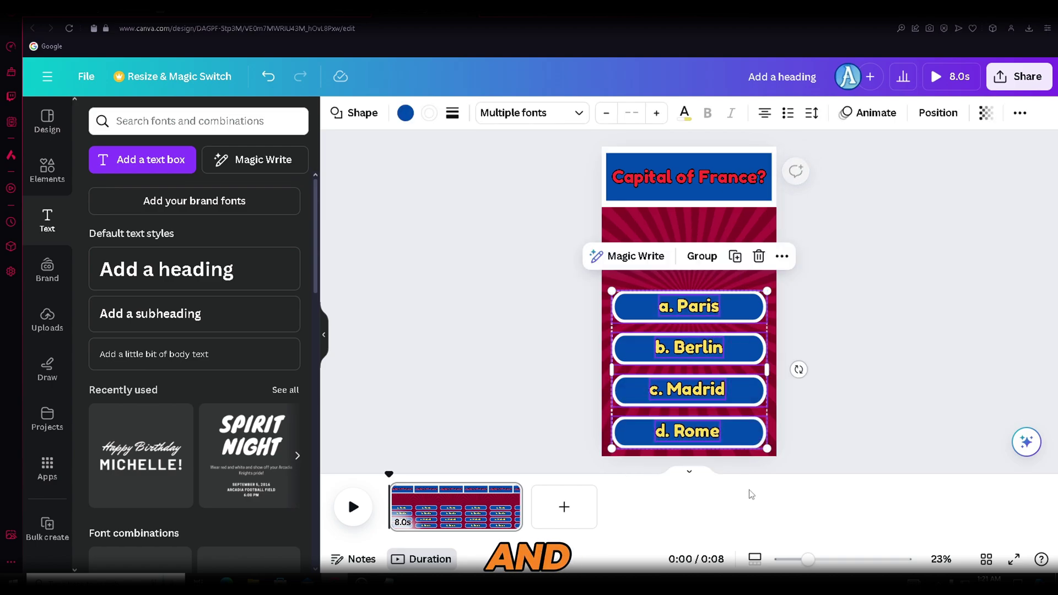
left_click(702, 256)
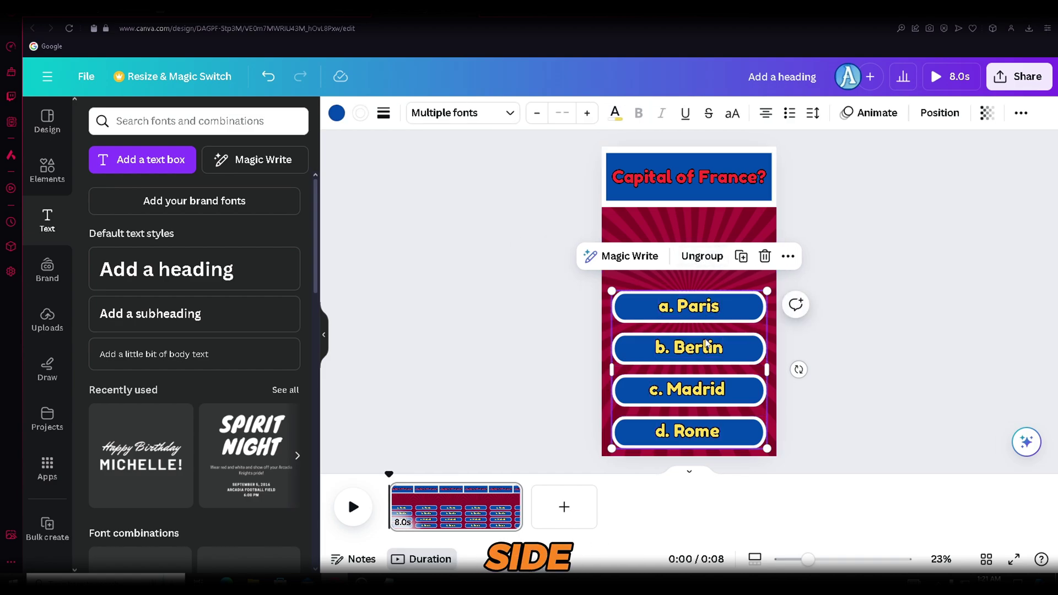
left_click(786, 257)
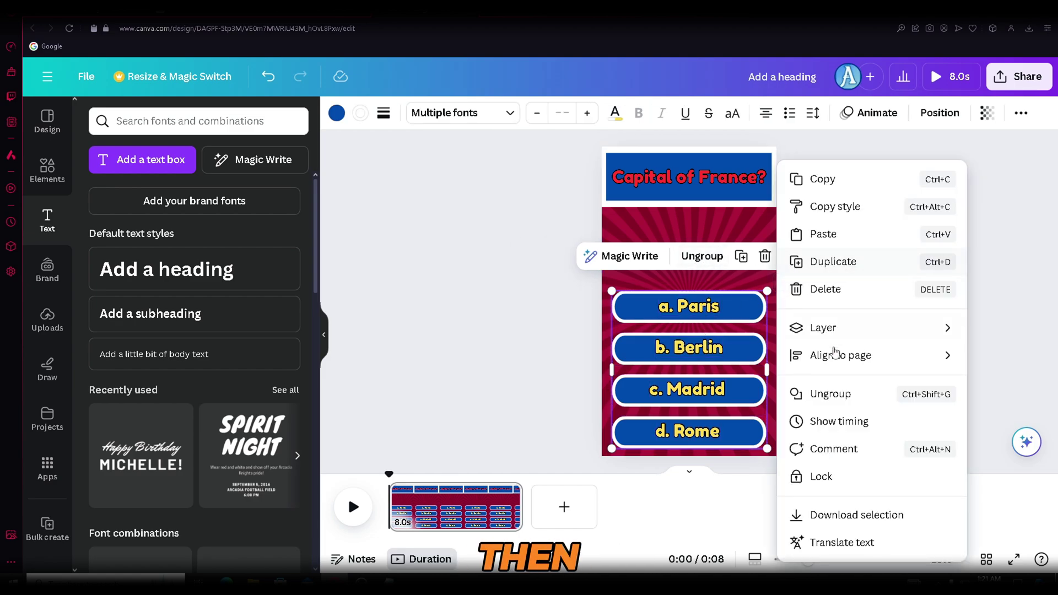
left_click(878, 423)
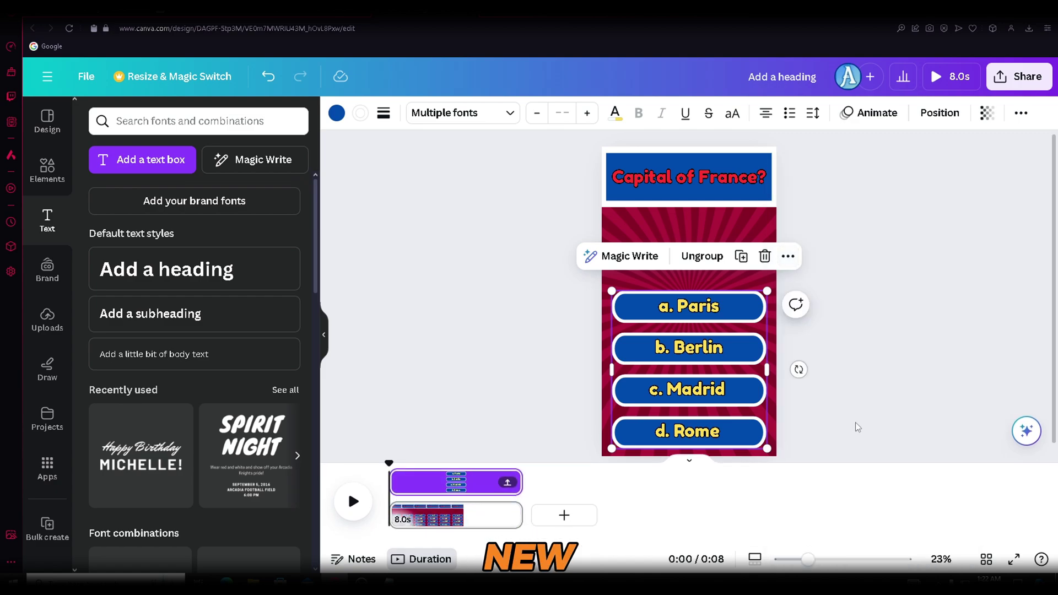
left_click_drag(518, 478, 487, 481)
left_click(502, 489)
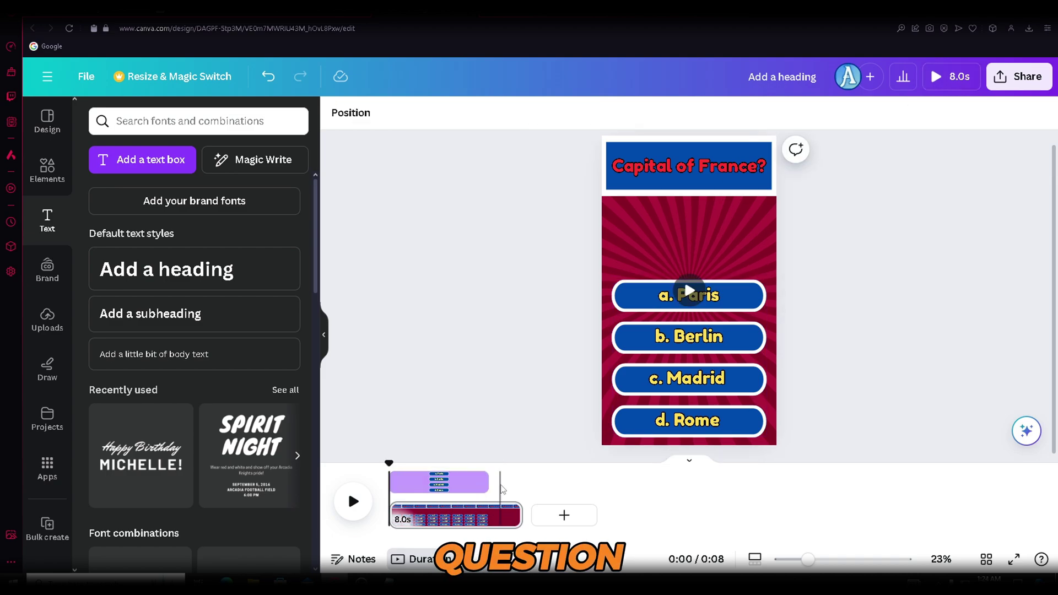
Add the waving French flag video from an Elements 'France' search below the title, keeping the page 8.0s
left_click(48, 178)
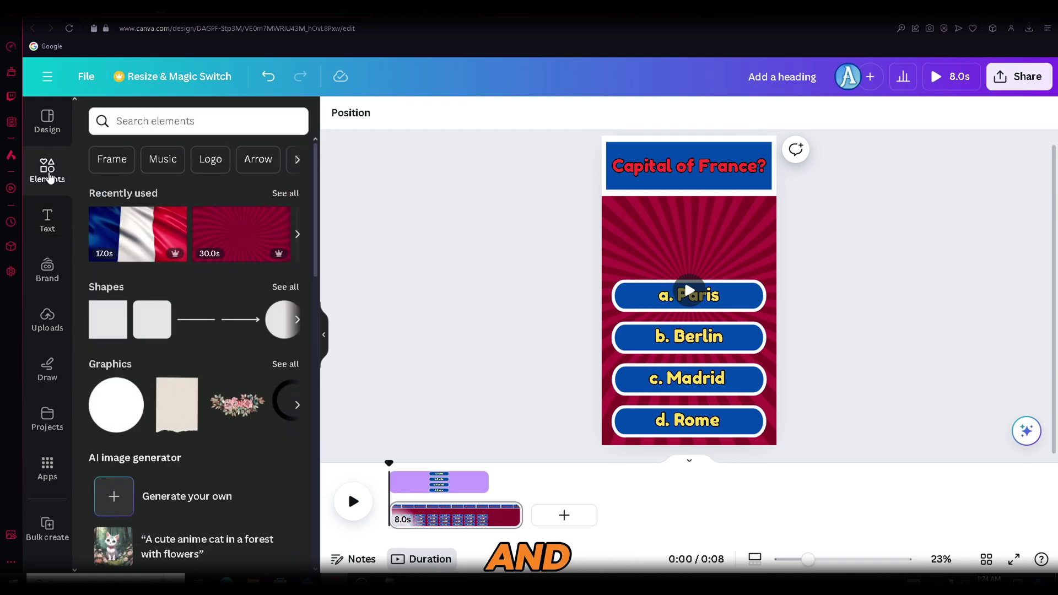
left_click(200, 122)
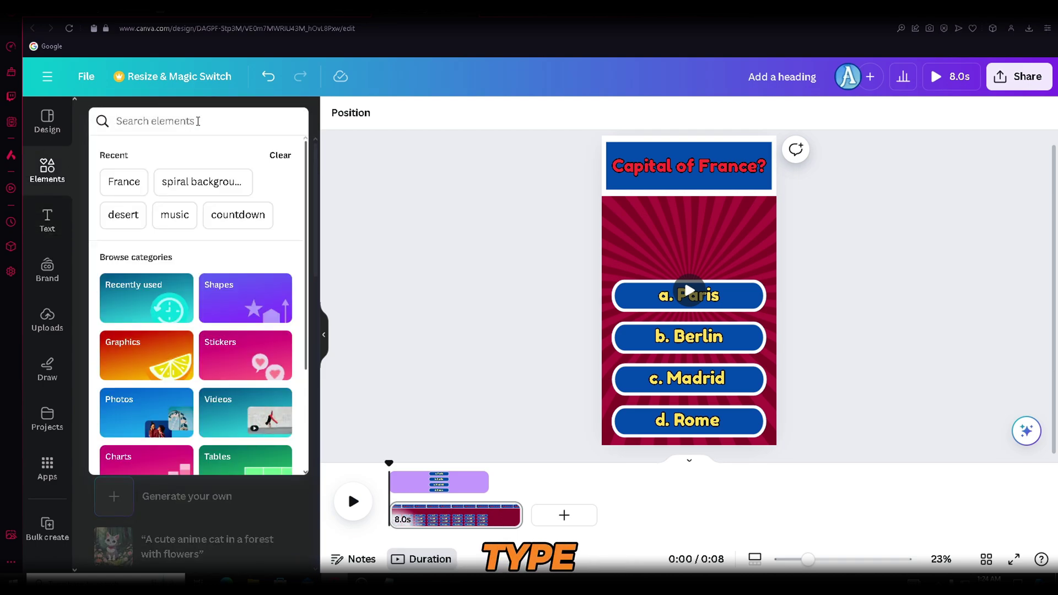
type("France")
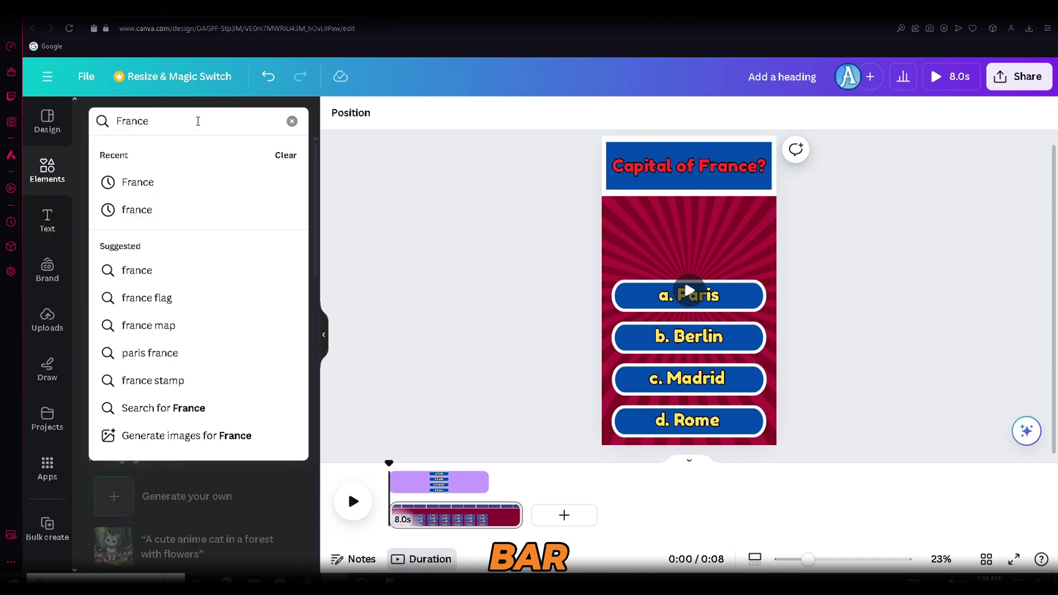
key("Return")
left_click(233, 155)
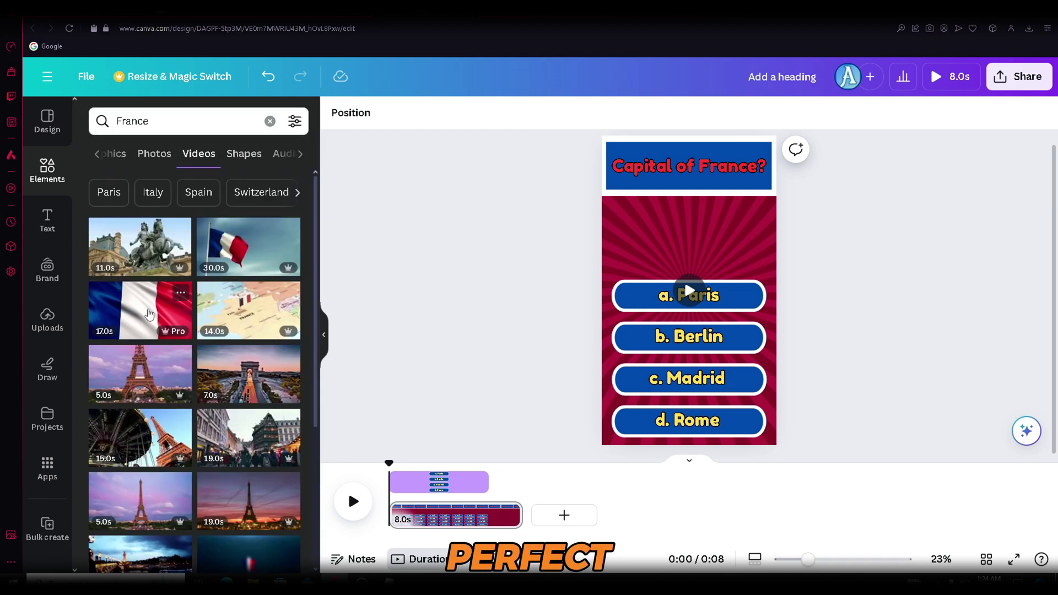
left_click(145, 314)
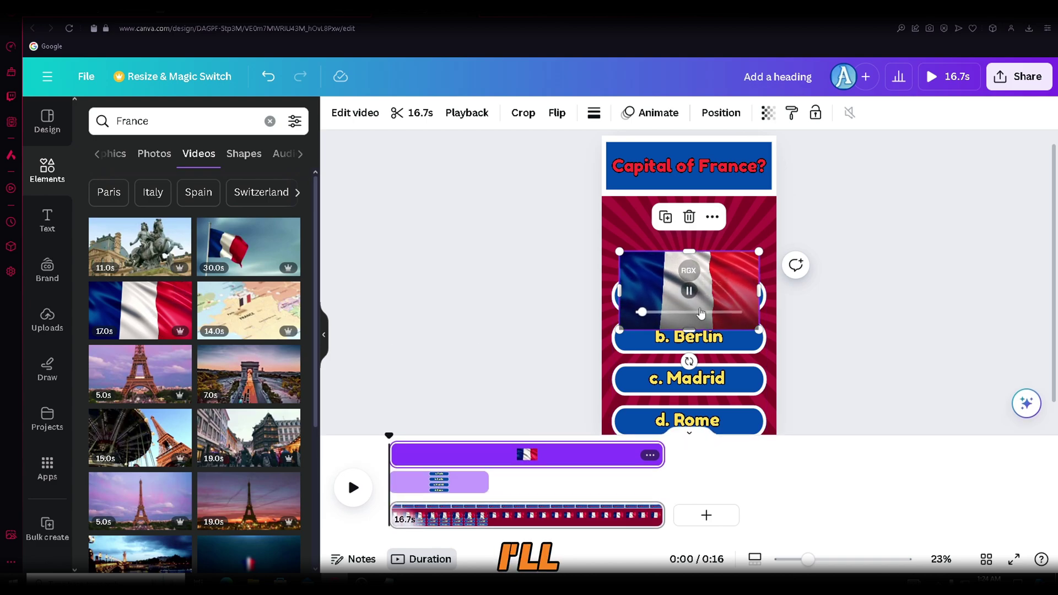
left_click_drag(714, 302, 714, 228)
left_click_drag(662, 515, 520, 527)
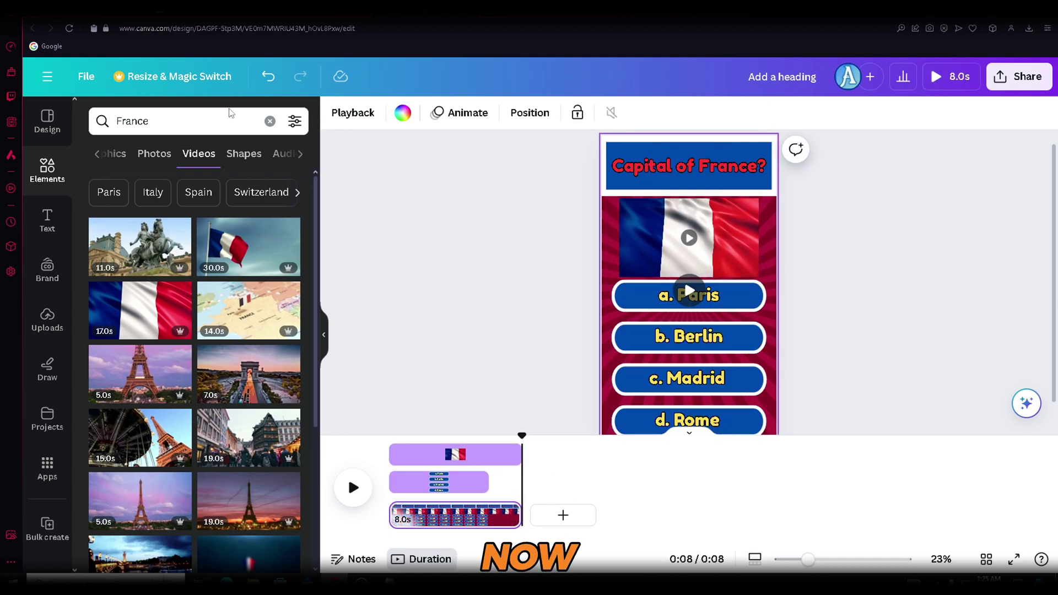
Add the red countdown video, crop it to 1:1, and place it on the flag's top-left corner
left_click(215, 117)
left_click(269, 121)
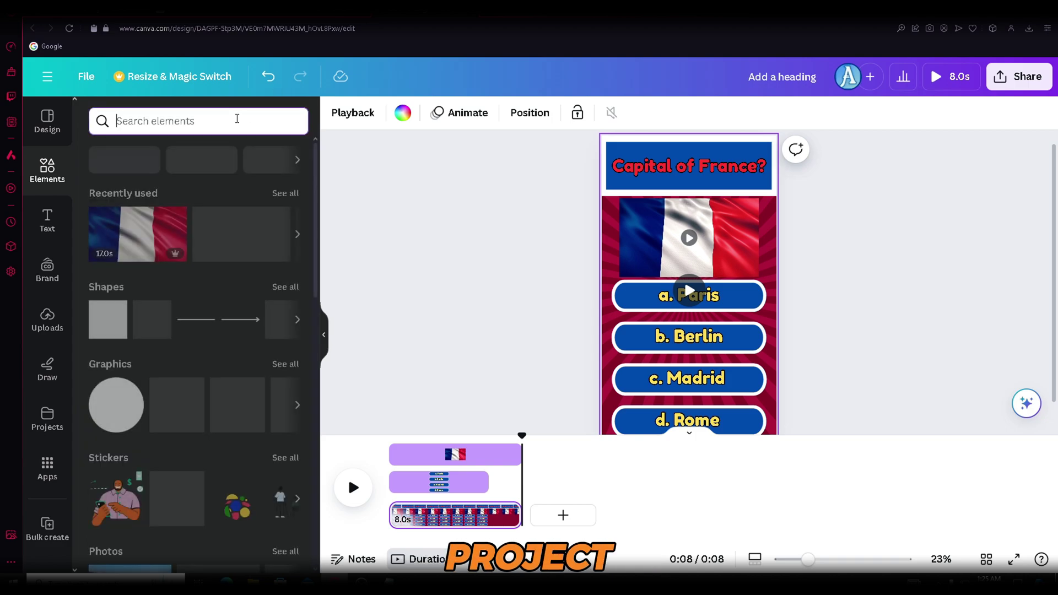
type("coun")
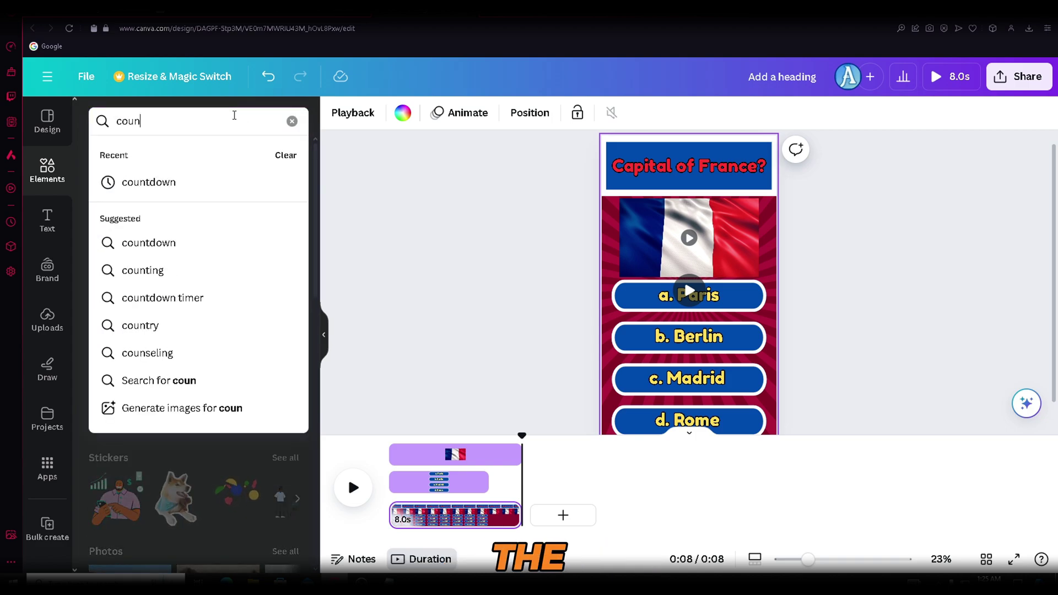
type("tdown")
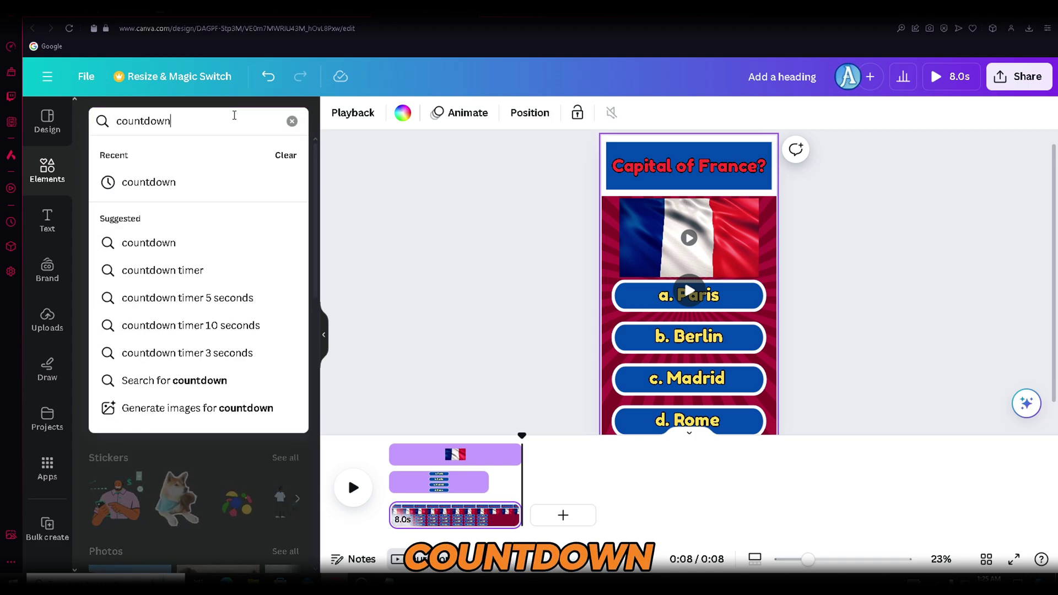
key("Return")
left_click(248, 277)
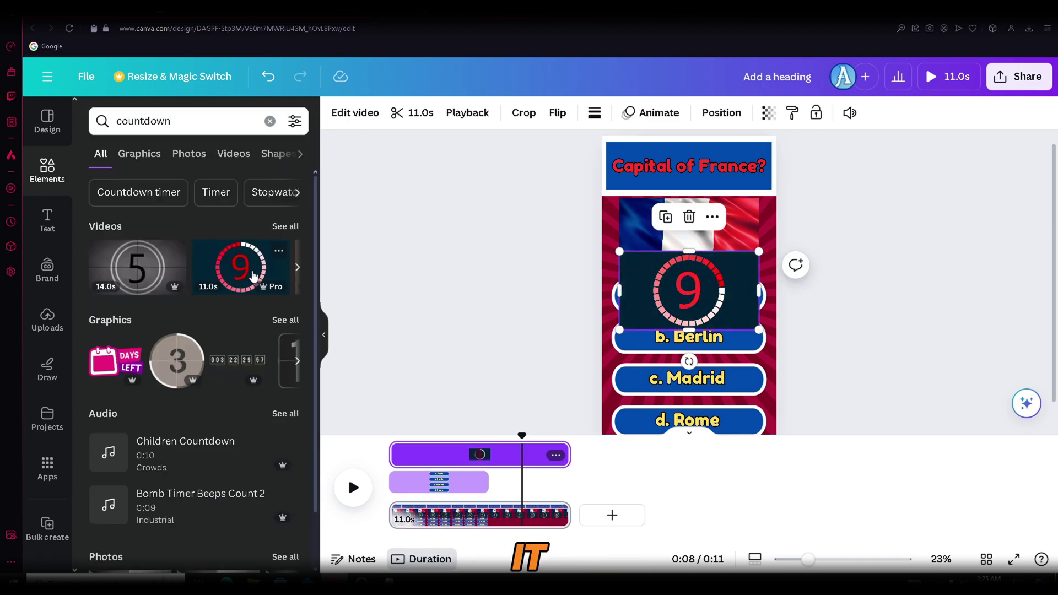
left_click(525, 113)
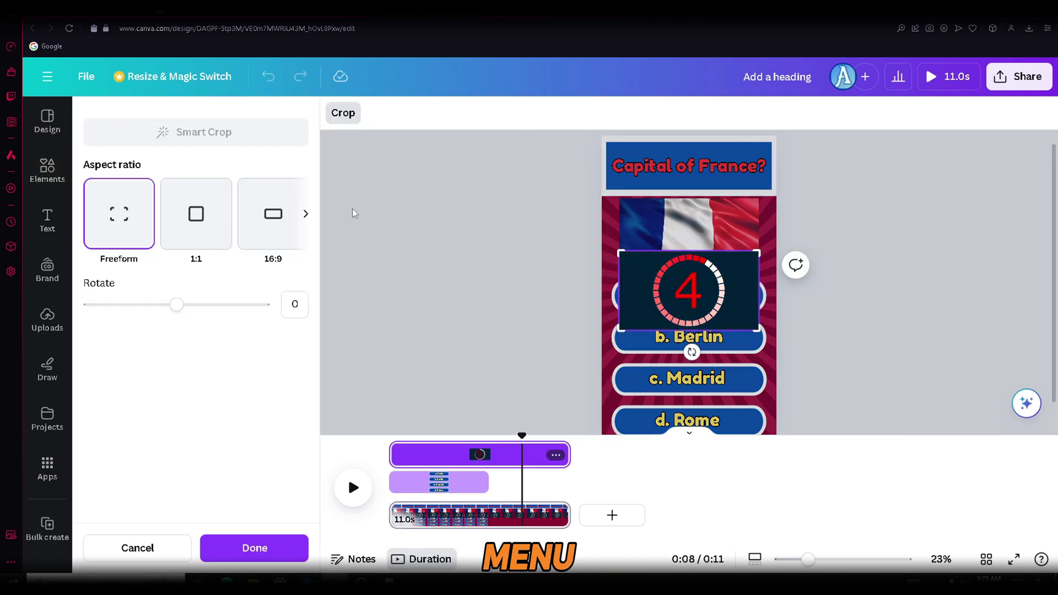
left_click(208, 230)
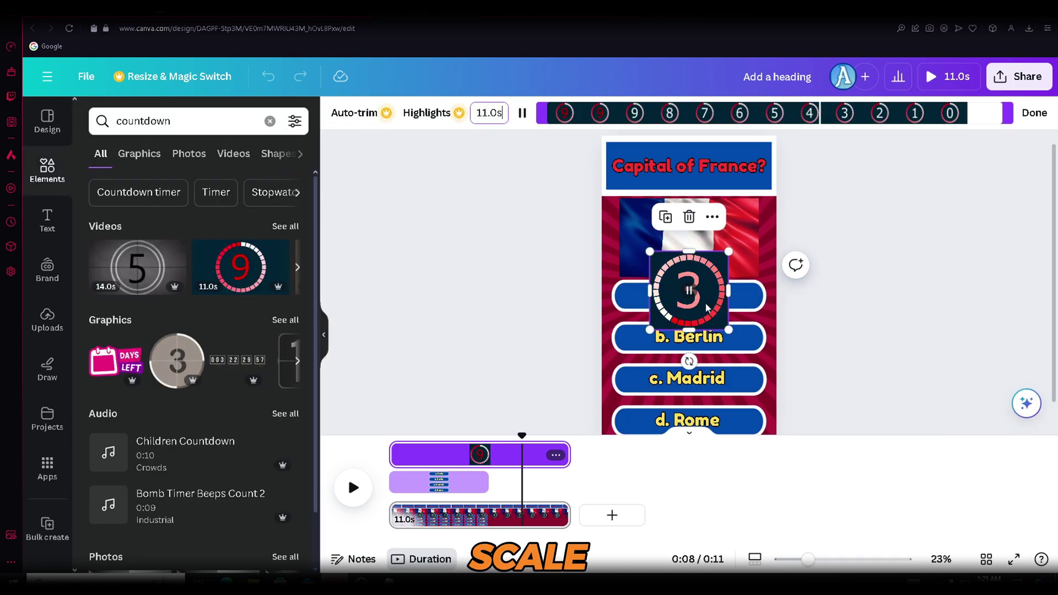
left_click_drag(688, 291, 650, 236)
left_click_drag(688, 201, 668, 227)
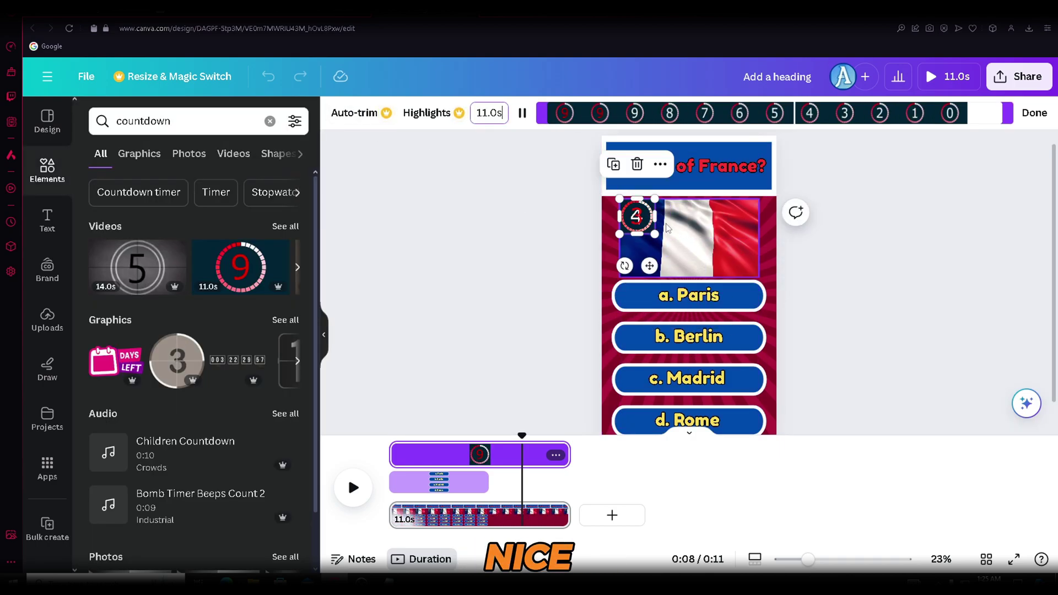
Trim the countdown clip in the timeline to fit the page, then preview it
left_click(569, 455)
left_click_drag(569, 455, 390, 433)
left_click(353, 488)
left_click_drag(488, 454, 521, 456)
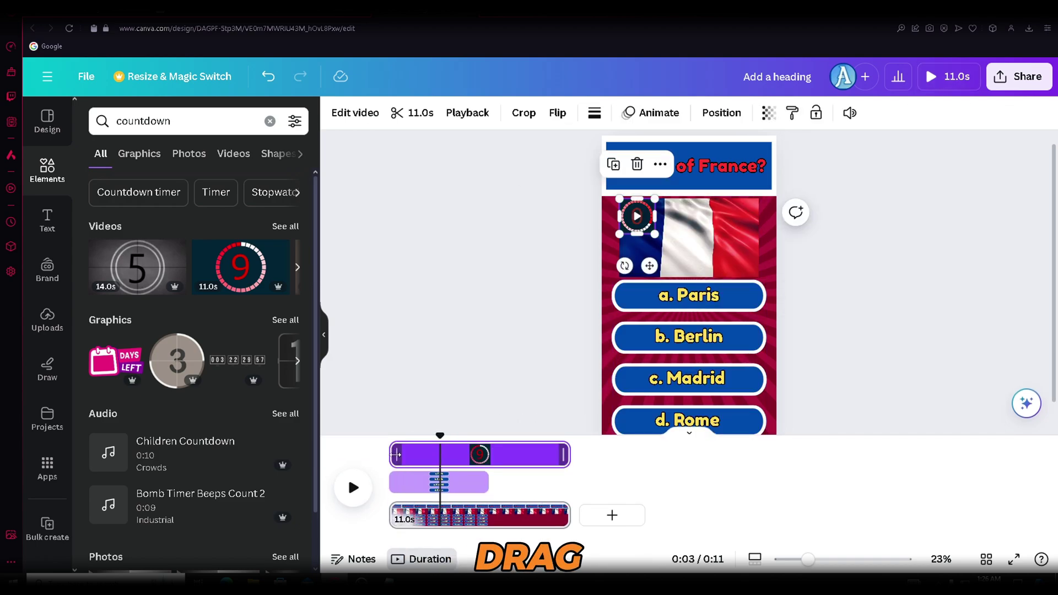
left_click_drag(395, 454, 465, 454)
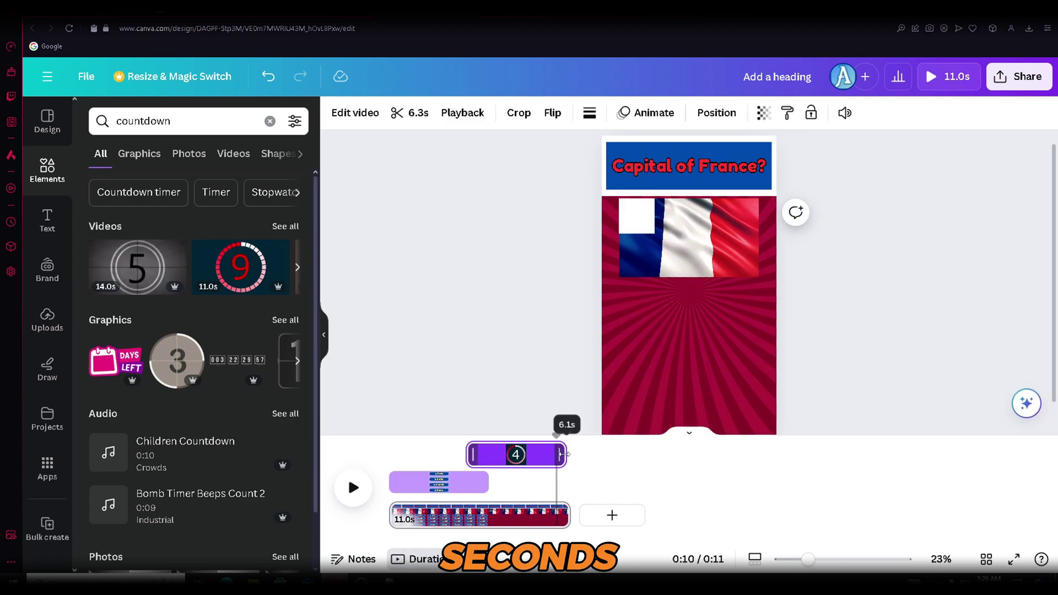
left_click_drag(563, 454, 552, 454)
left_click(471, 454)
left_click_drag(471, 454, 455, 453)
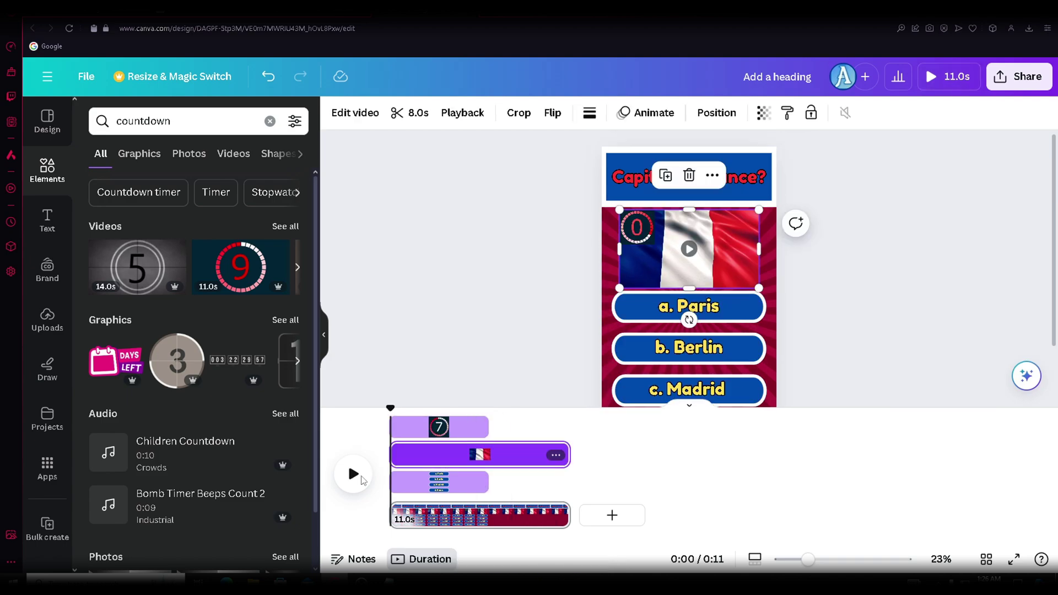
key("space")
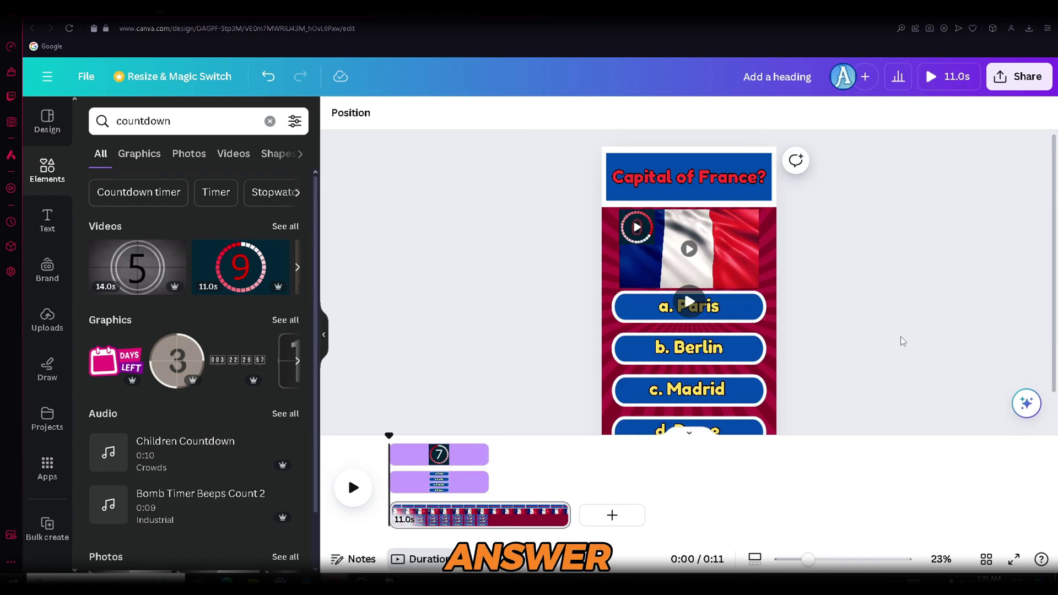
Add a circle, change it to a rounded octagon, and stretch it into a wide bar over the first answer
key("c")
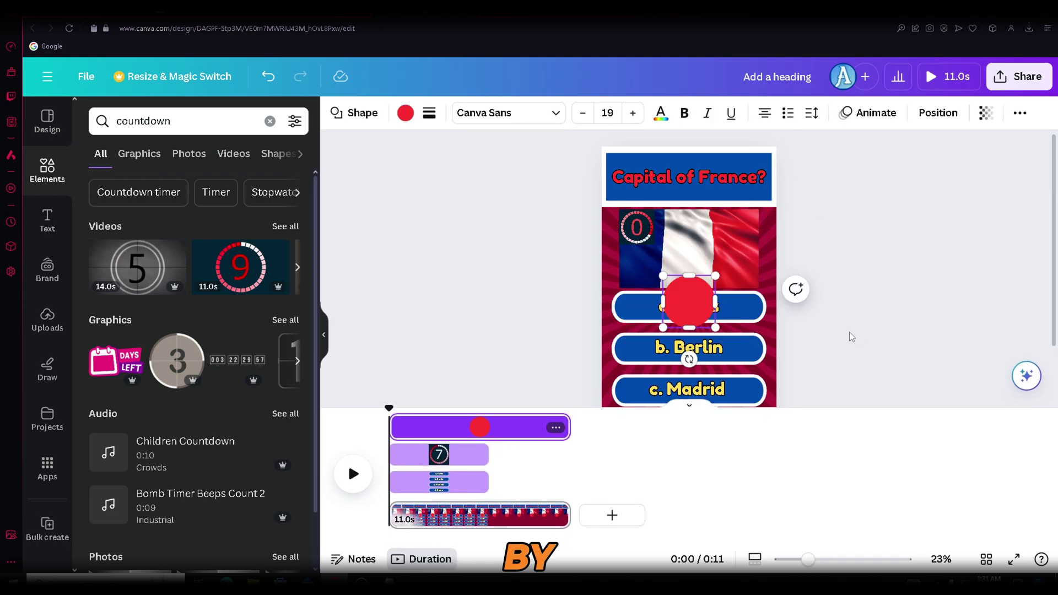
left_click(369, 118)
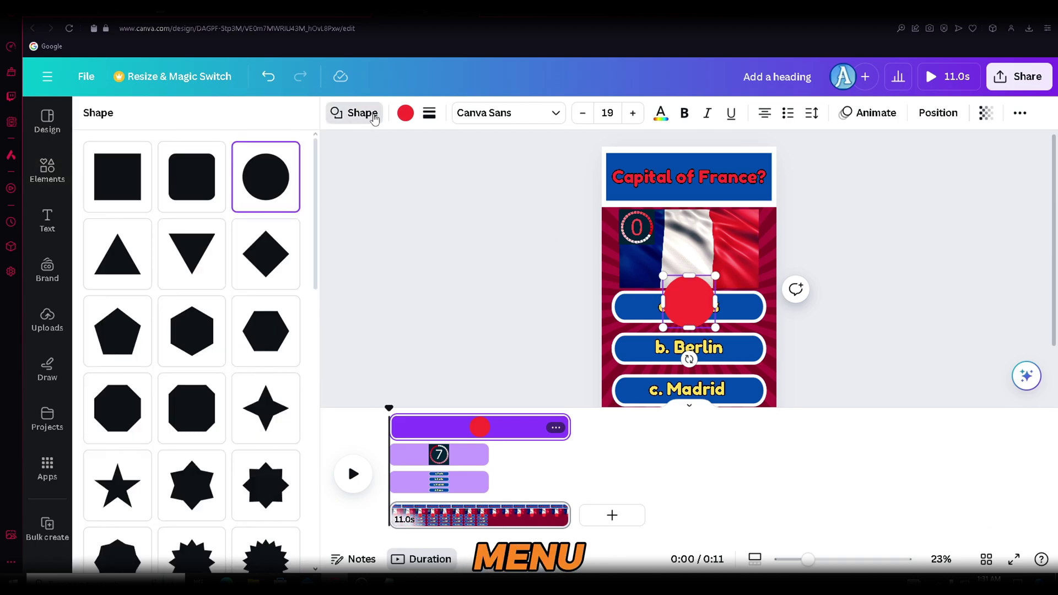
left_click(204, 413)
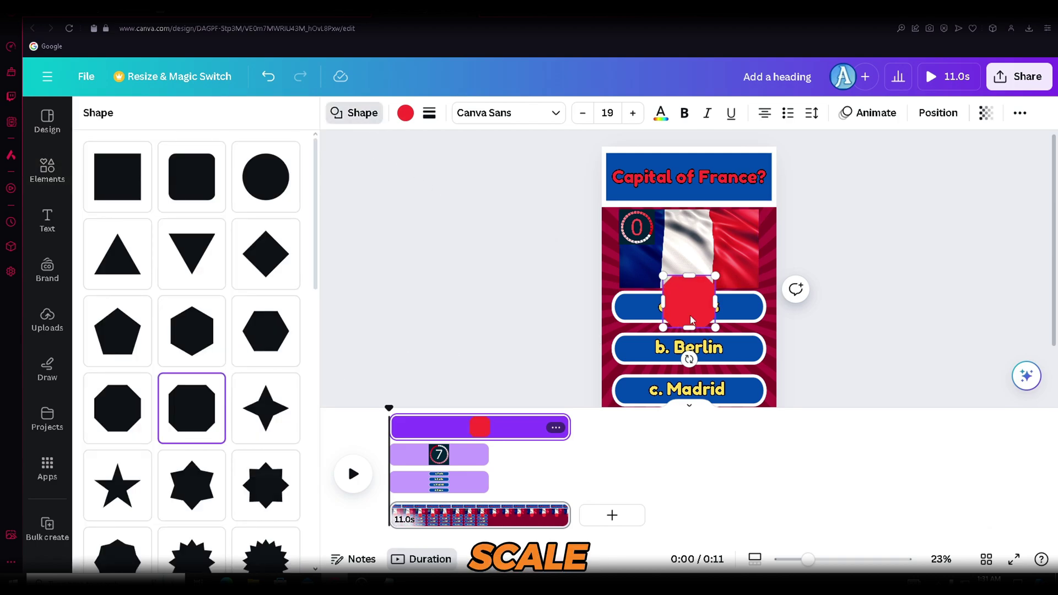
left_click_drag(715, 276, 759, 328)
left_click_drag(664, 315, 614, 317)
left_click_drag(758, 304, 765, 295)
Give the bar a solid black border of weight 30 and a green fill
left_click(738, 321)
left_click(738, 321)
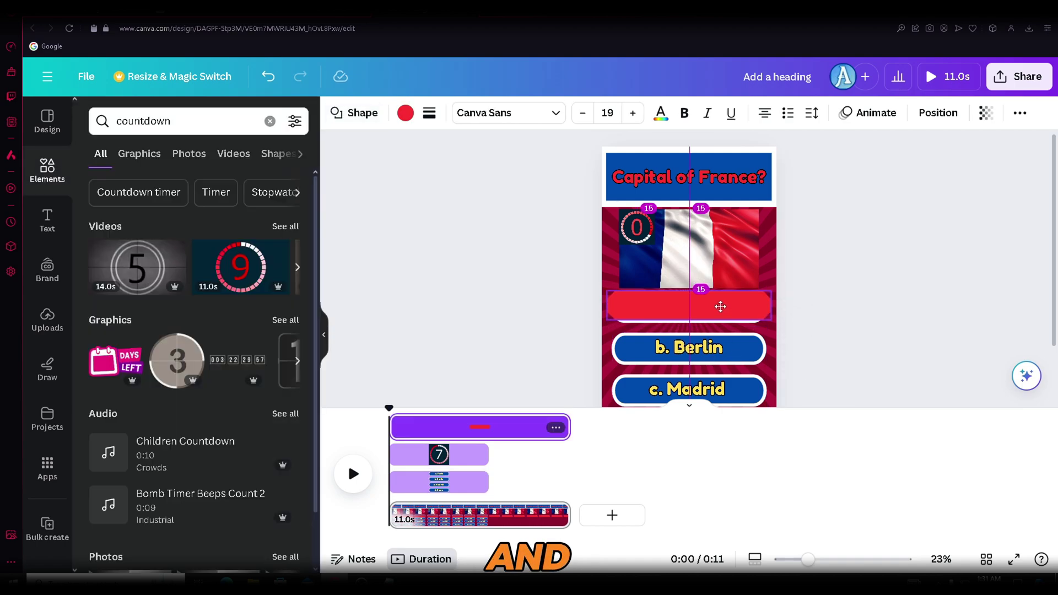
left_click(428, 121)
left_click_drag(435, 202, 506, 209)
left_click(404, 114)
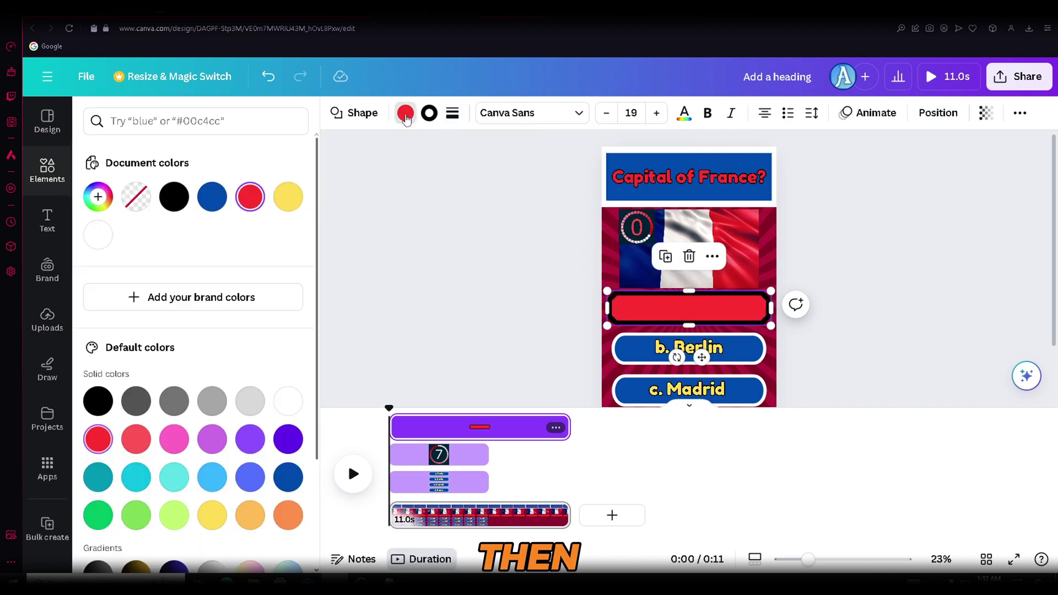
scroll(248, 378, "down", 1)
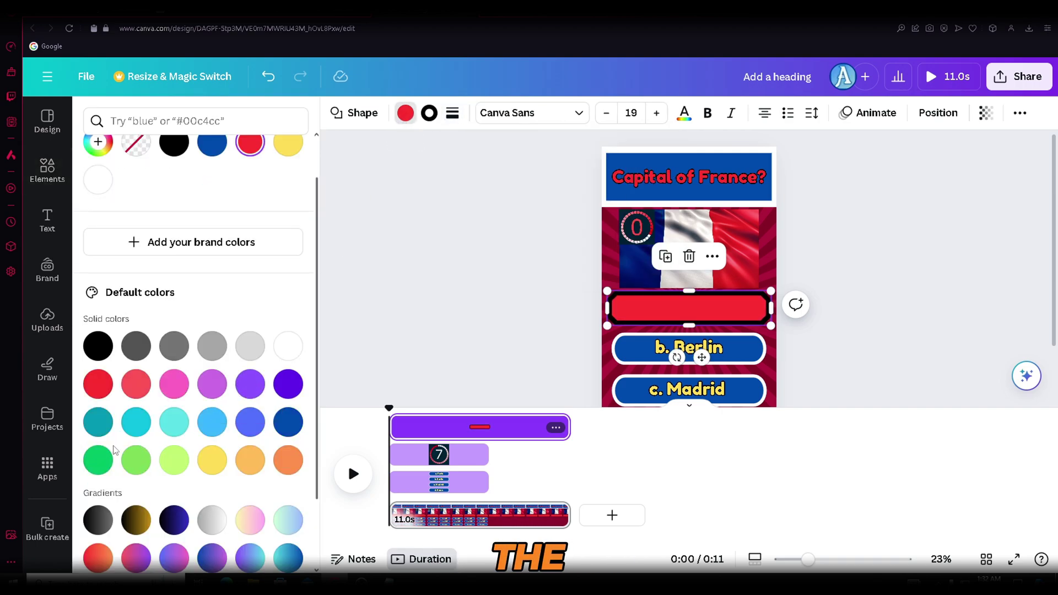
left_click(99, 460)
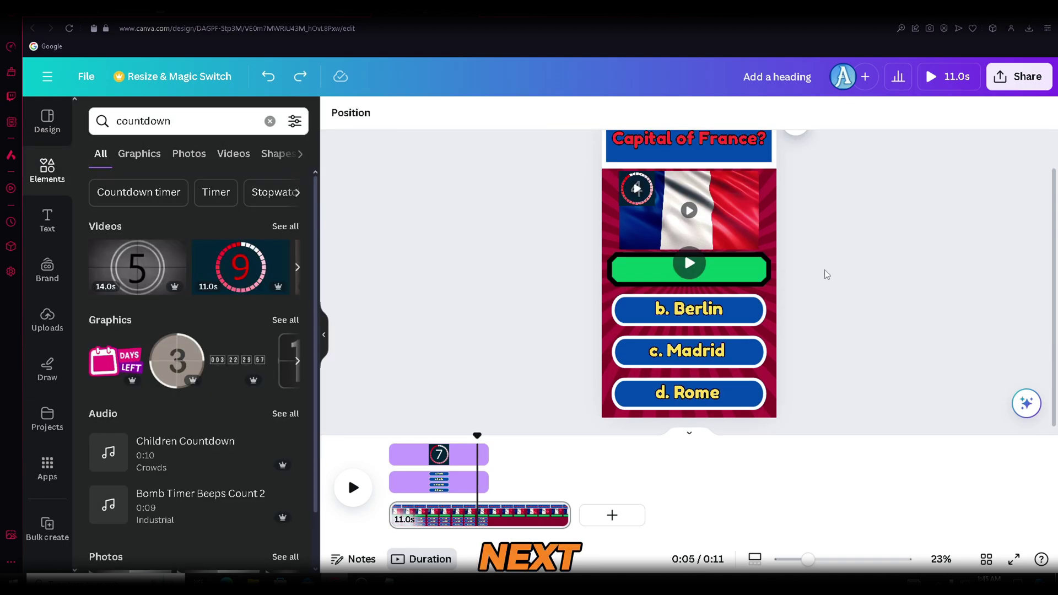
Add an 'a. Paris' heading on the green bar in the Fredoka font
left_click(47, 220)
left_click(166, 269)
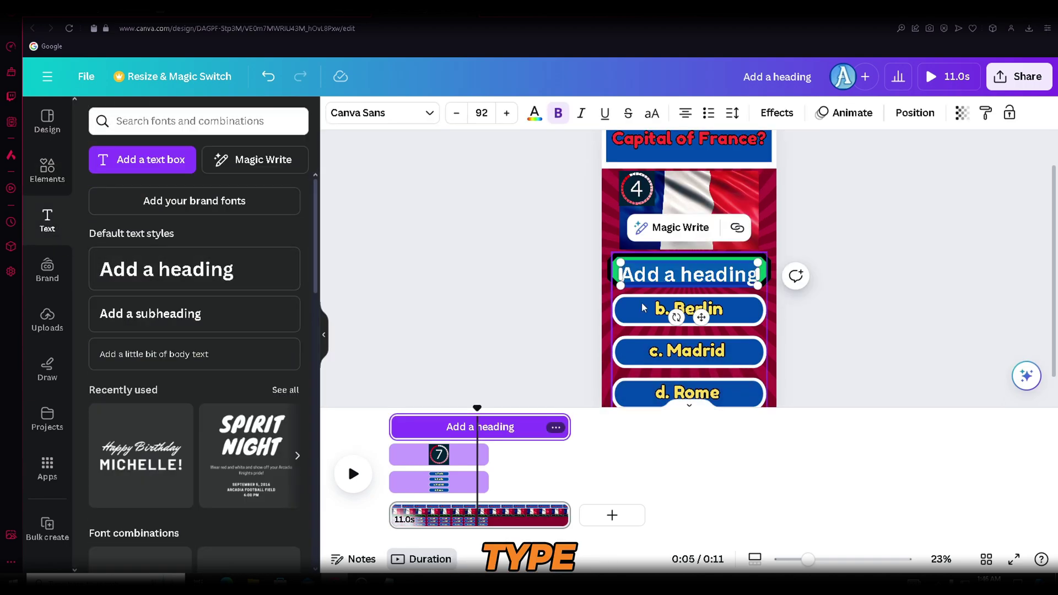
type("a. Paris")
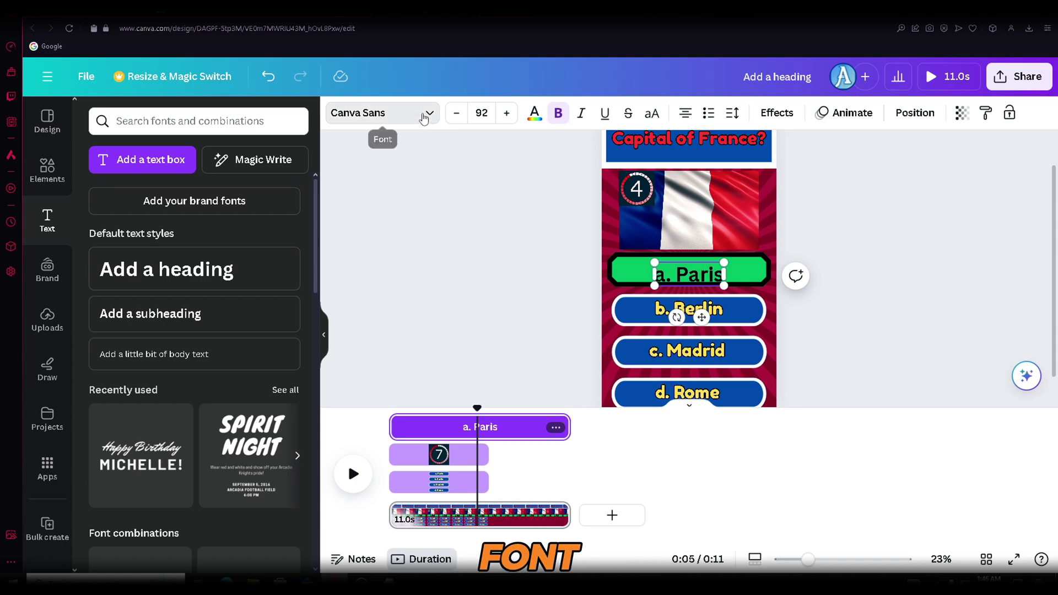
left_click(381, 112)
left_click(126, 275)
left_click(531, 213)
left_click(689, 274)
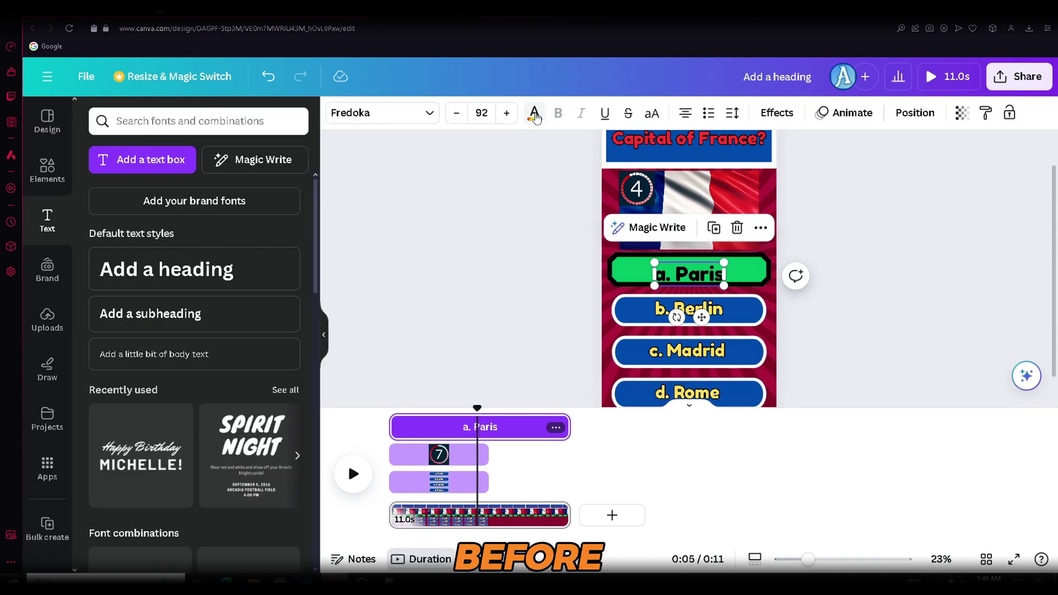
Color 'a. Paris' yellow with a 70-thickness black outline and reduce its size
left_click(534, 113)
left_click(211, 514)
left_click(777, 112)
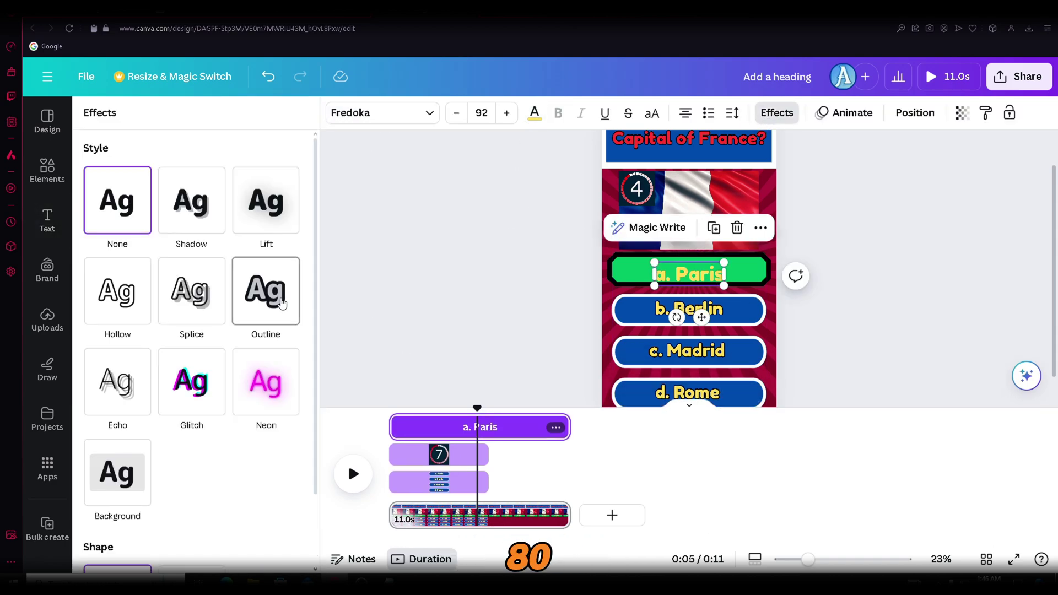
left_click(266, 290)
left_click_drag(145, 390, 148, 393)
left_click(289, 412)
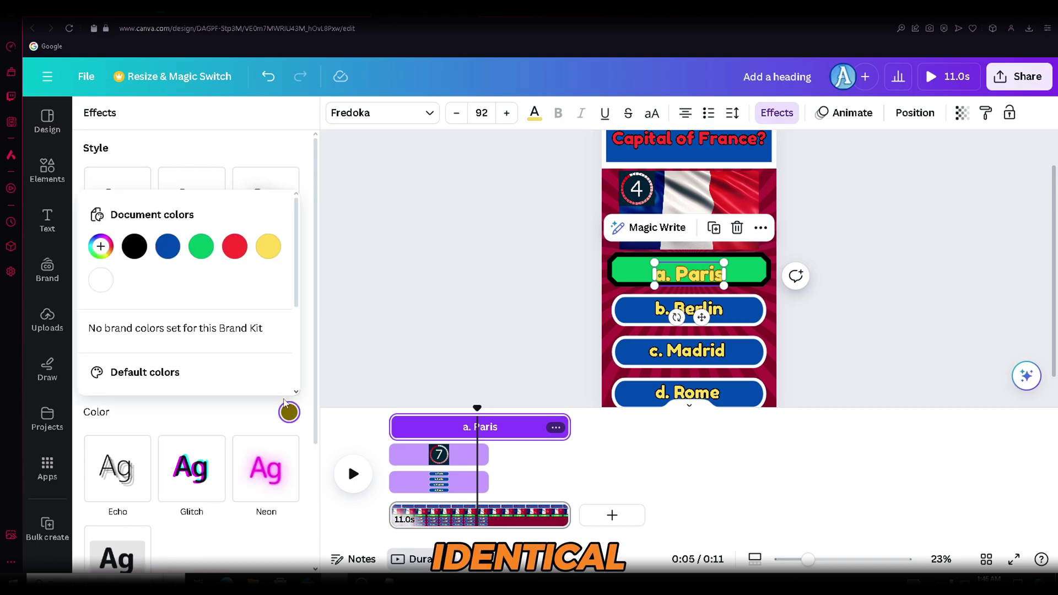
left_click(134, 246)
left_click(456, 113)
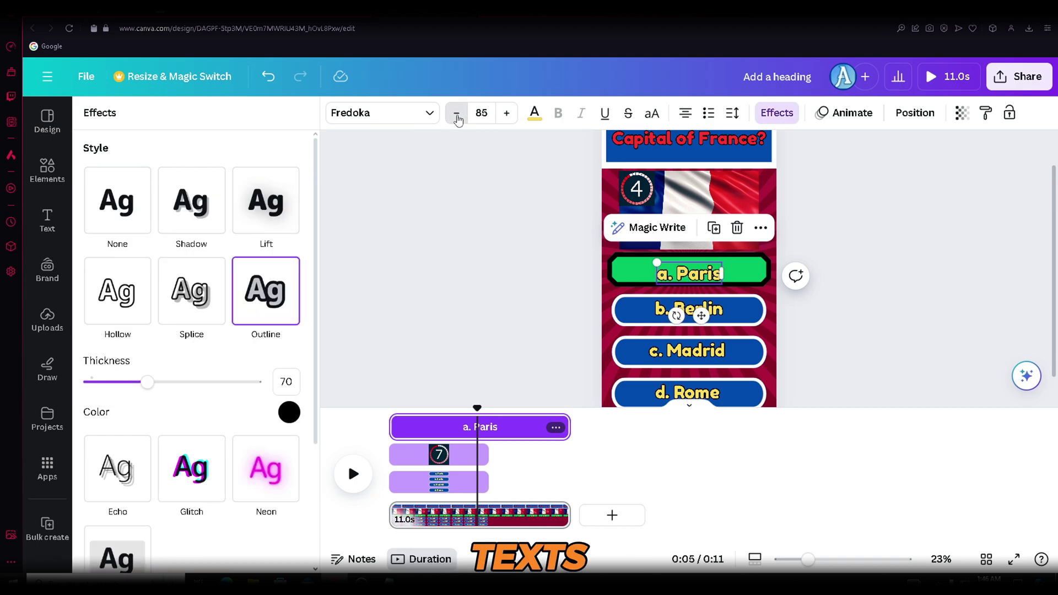
Set the 'a. Paris' text to size 80 and position it on the green box
left_click(456, 113)
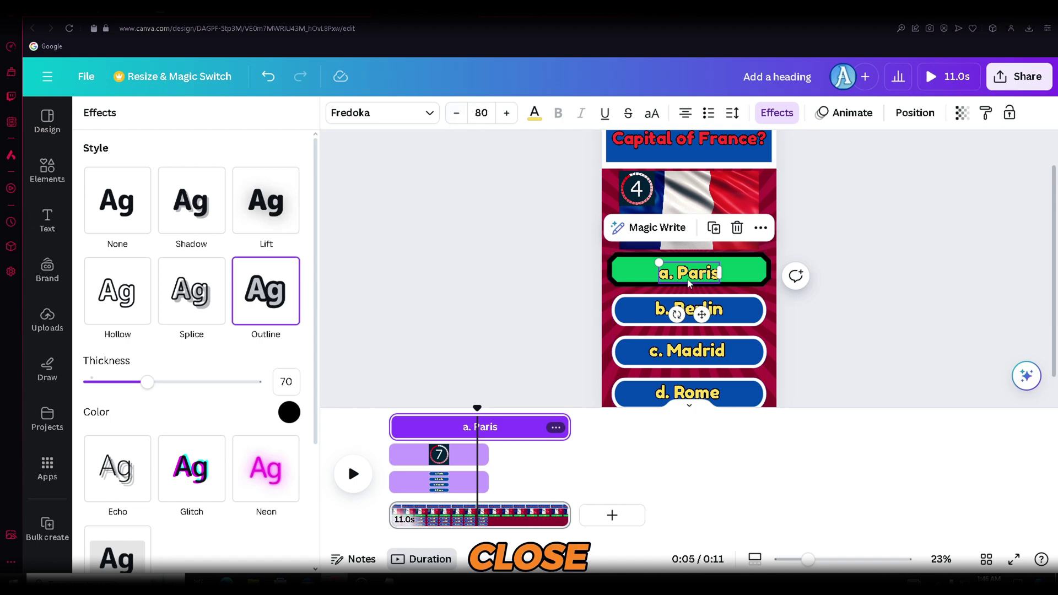
left_click_drag(688, 282, 682, 275)
key("Escape")
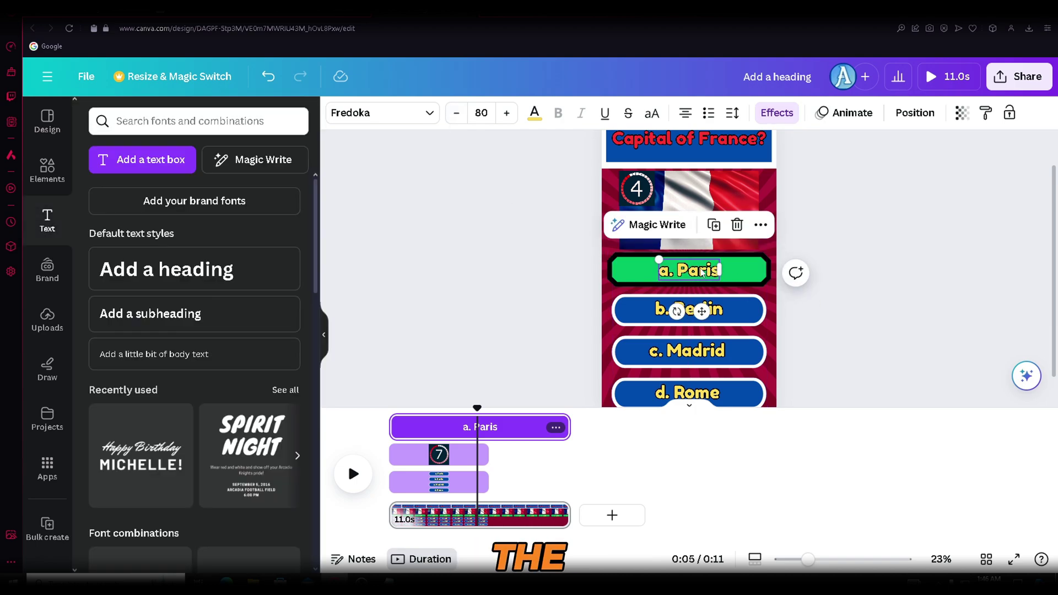
left_click(846, 304)
left_click(693, 270)
left_click_drag(608, 271, 610, 271)
left_click_drag(688, 271, 692, 241)
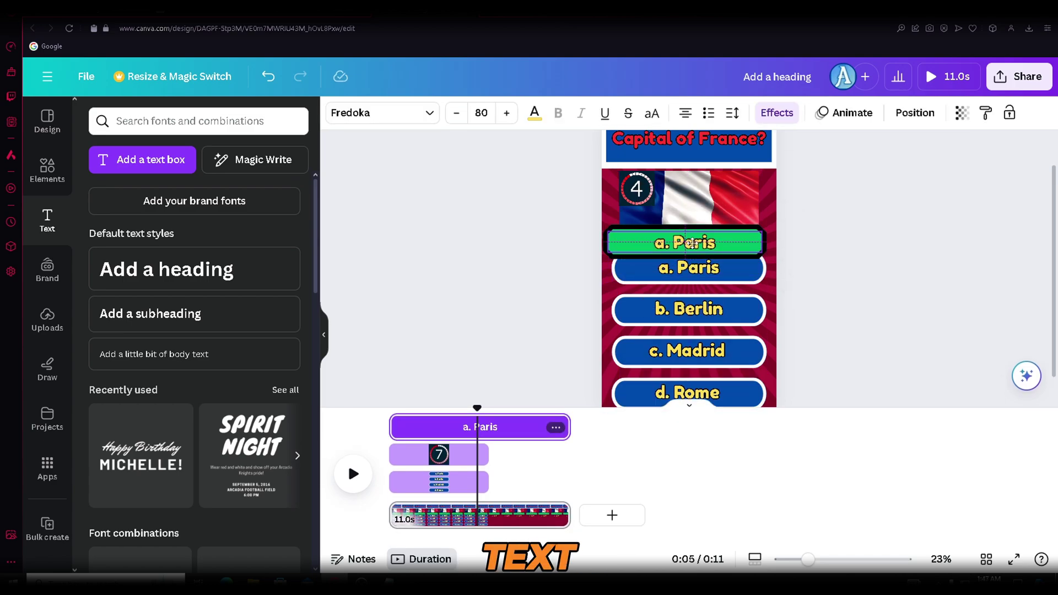
Group the green box with its text, start it at about 4.9s, trim the video to 8s, and align it over the first answer
left_click_drag(578, 228, 613, 239)
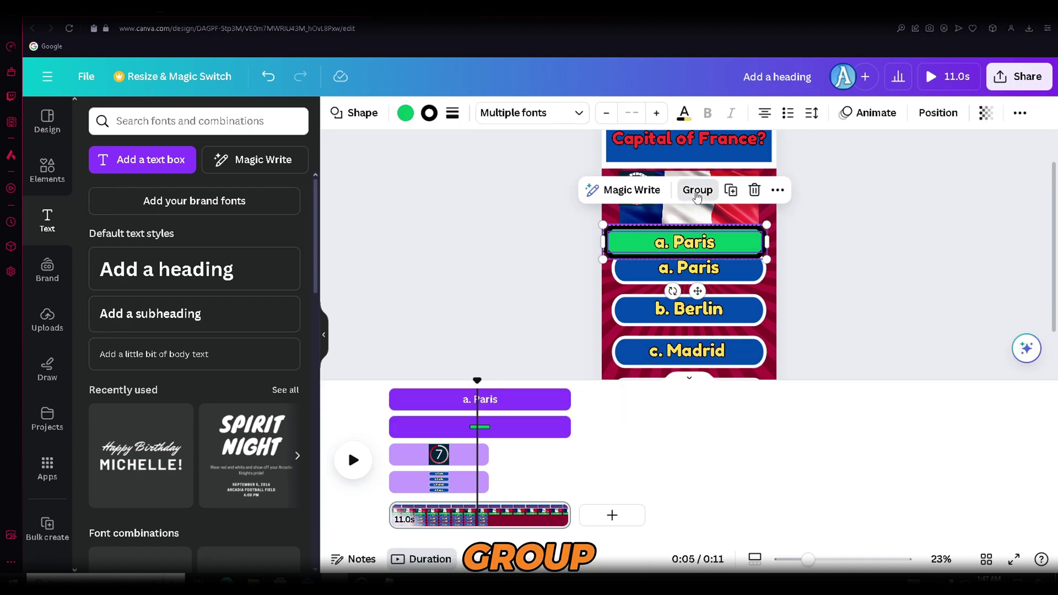
left_click(697, 190)
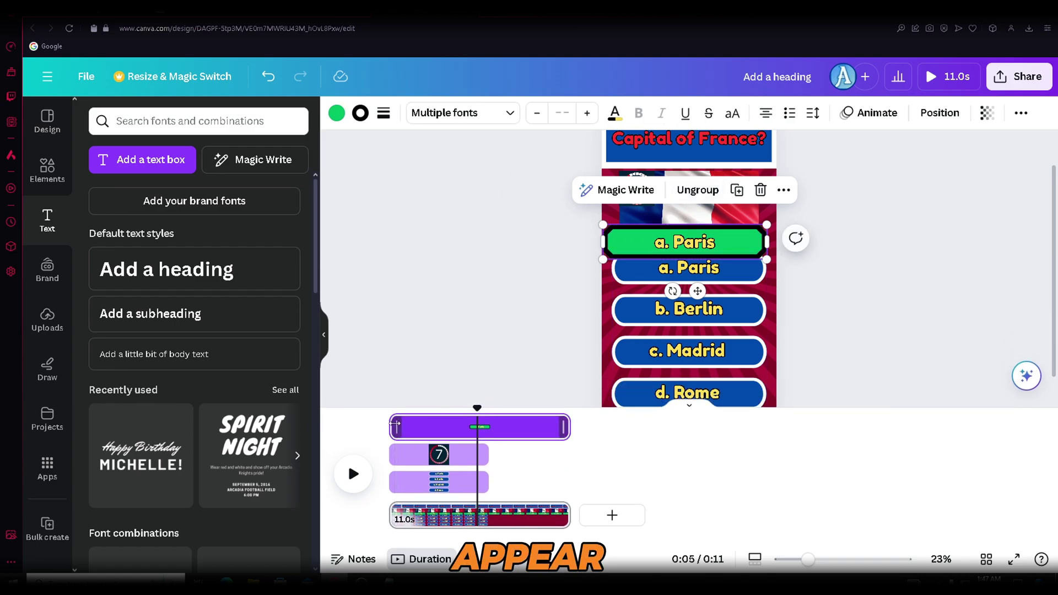
left_click_drag(395, 426, 494, 428)
left_click_drag(569, 515, 521, 512)
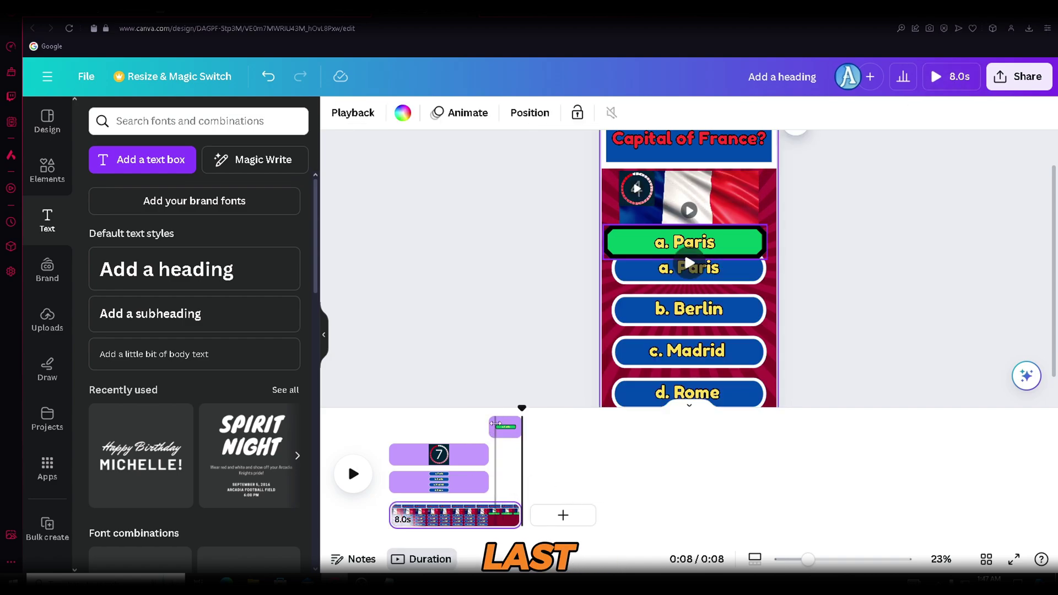
left_click_drag(496, 423, 503, 456)
left_click_drag(760, 249, 765, 280)
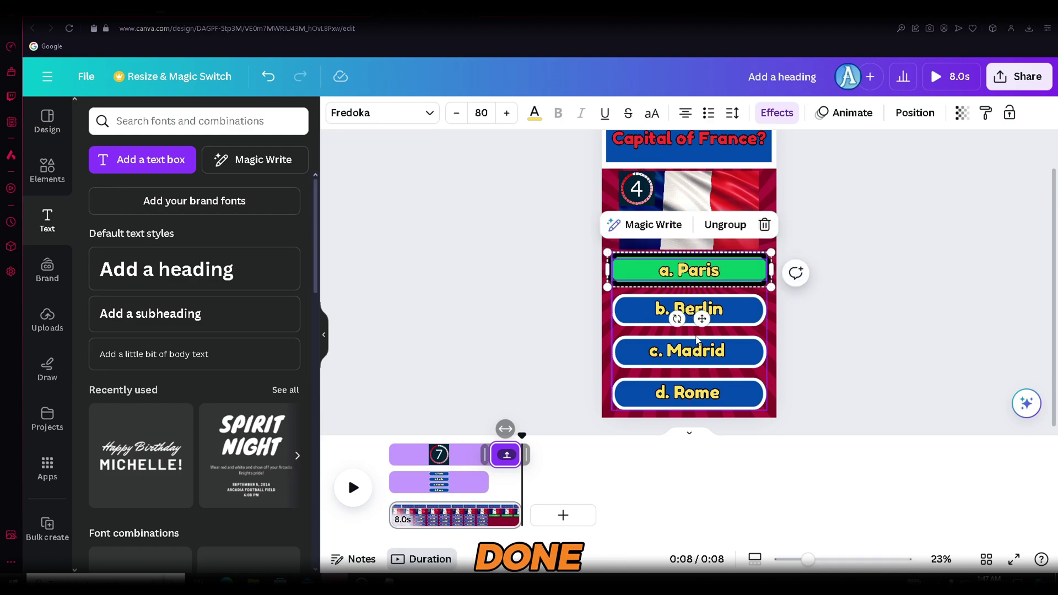
Animate the flag video with Fade plus a Wiggle at minimum intensity
left_click(839, 343)
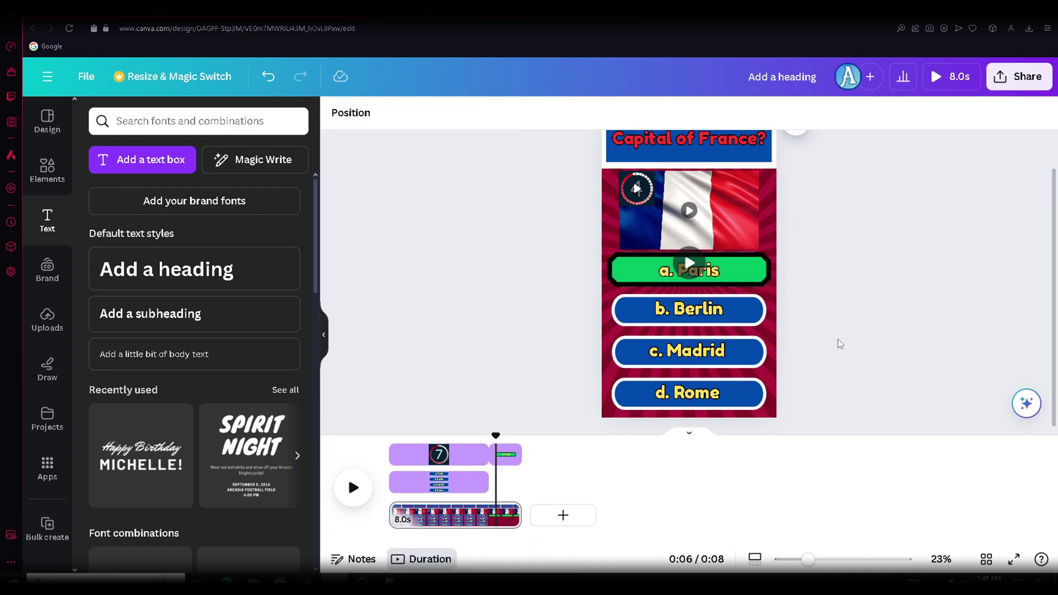
left_click(737, 200)
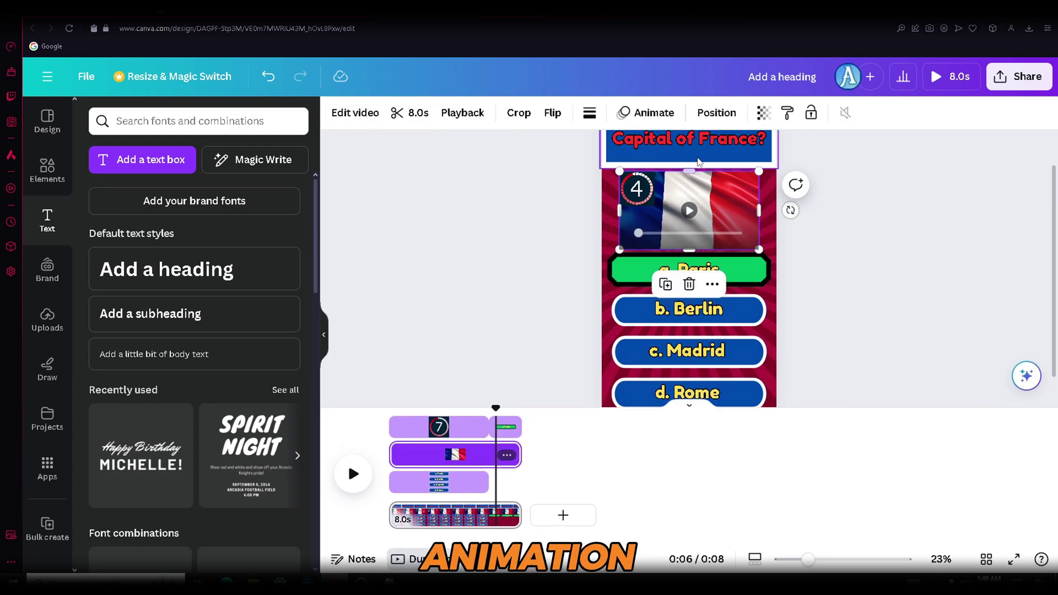
left_click(652, 119)
left_click(266, 338)
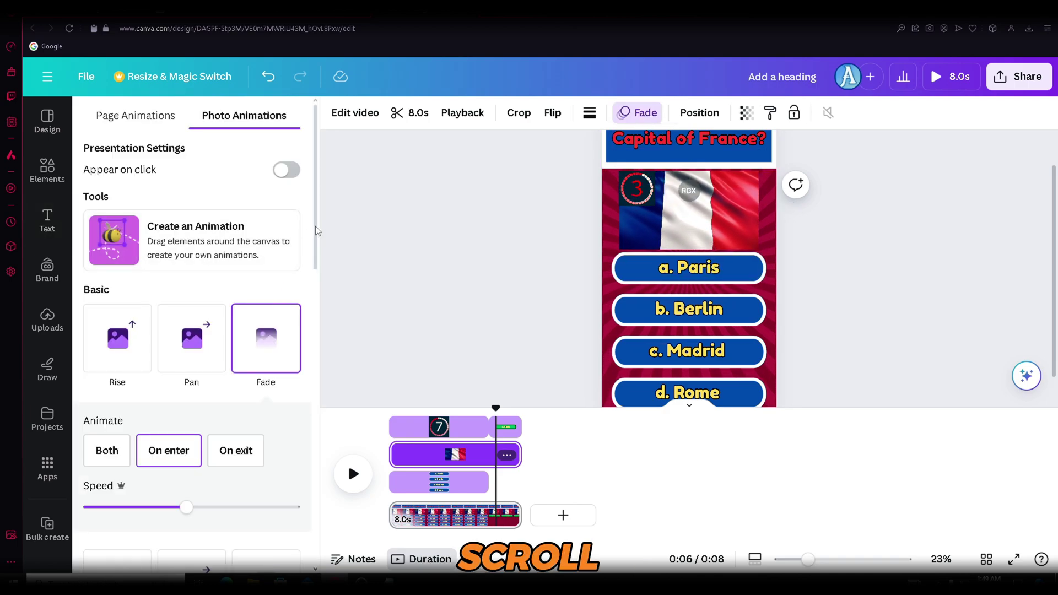
left_click_drag(315, 226, 315, 479)
left_click(132, 467)
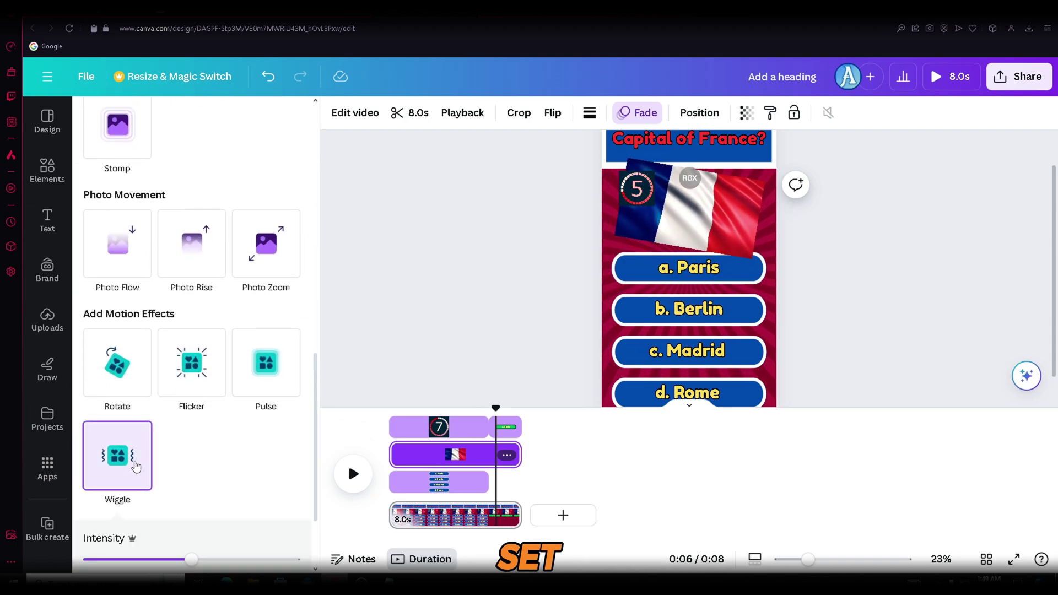
left_click_drag(191, 560, 70, 567)
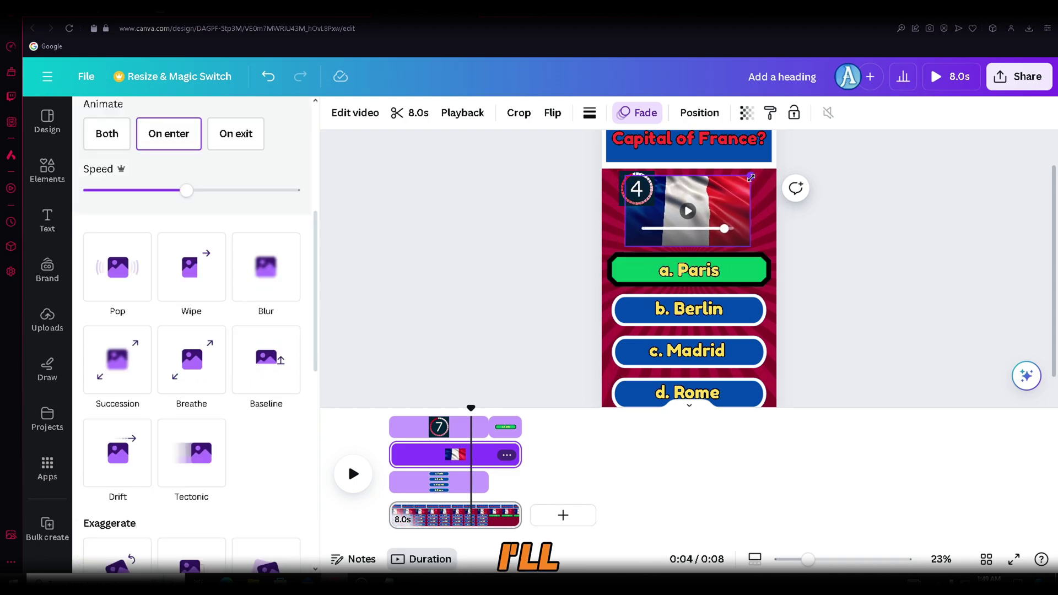
left_click_drag(750, 176, 749, 177)
Reposition the countdown timer on the flag's corner and give it the Flicker animation
left_click(638, 188)
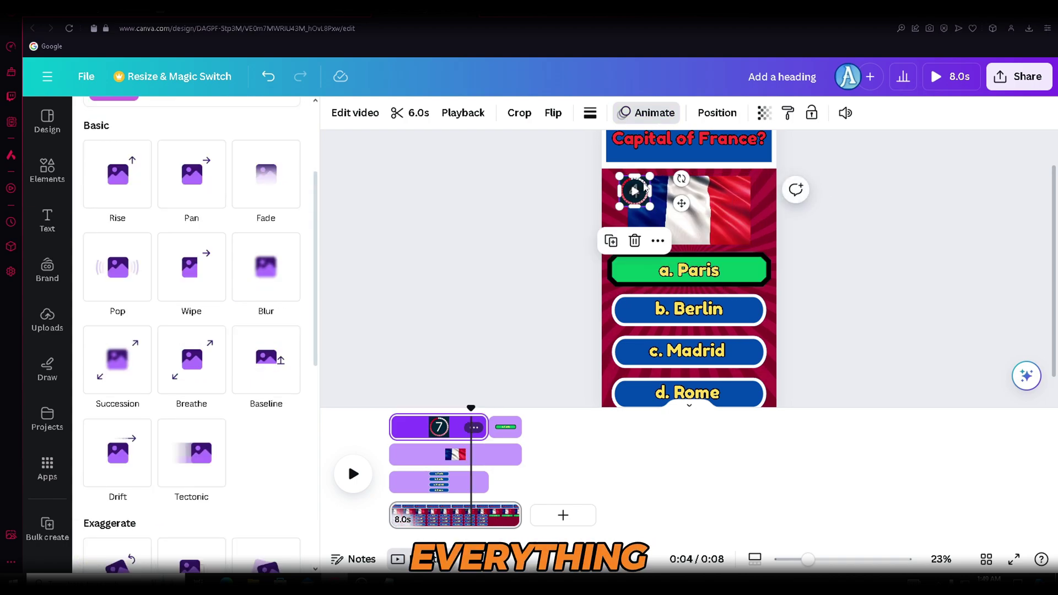
left_click_drag(644, 186, 651, 182)
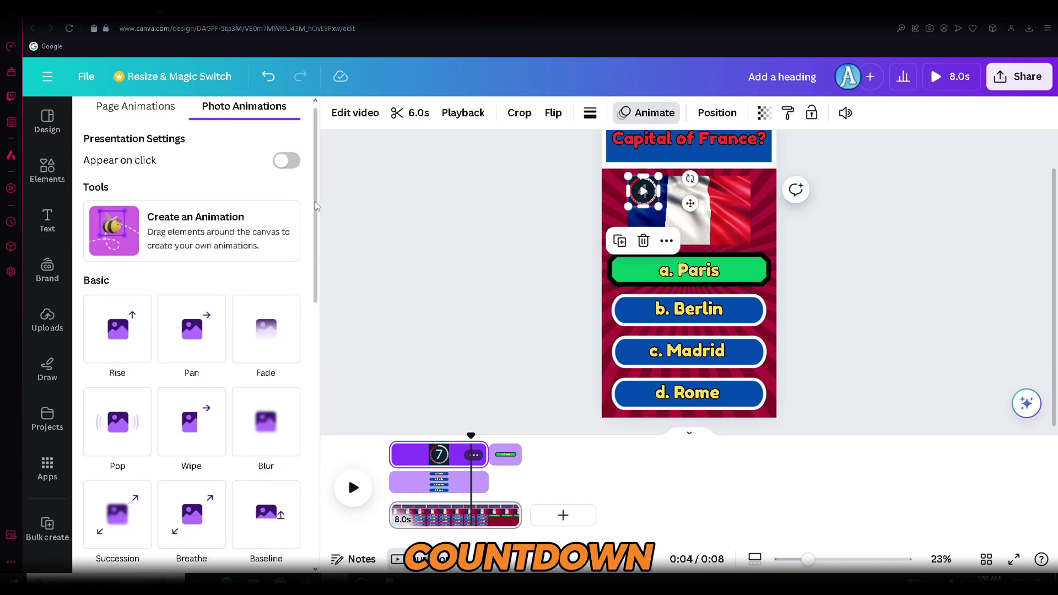
left_click_drag(315, 200, 312, 450)
left_click(197, 468)
left_click(644, 191)
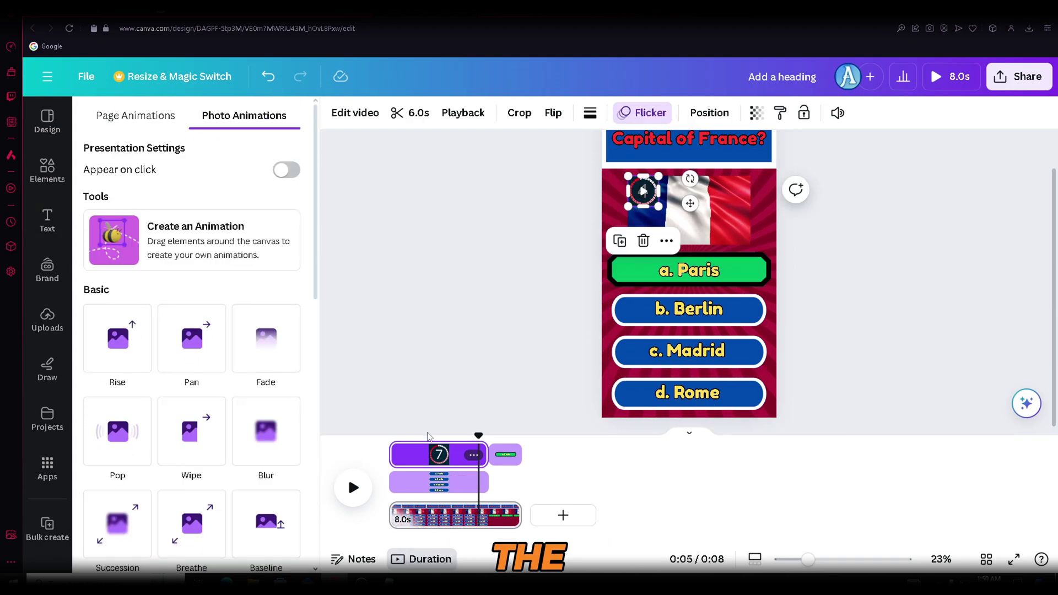
left_click(644, 194)
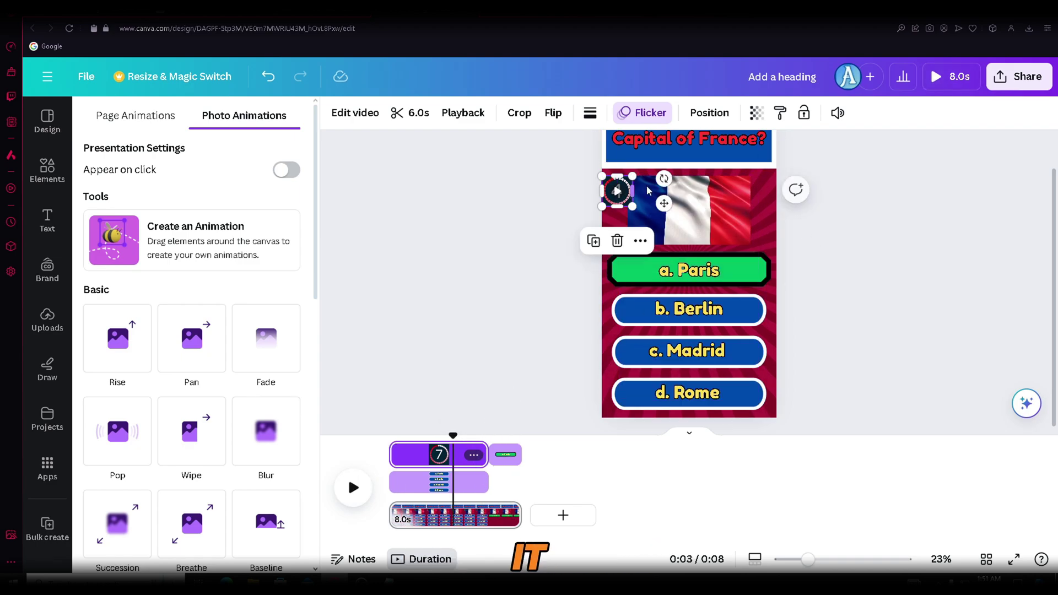
scroll(643, 193, "up", 3)
left_click(904, 275)
scroll(903, 275, "down", 3)
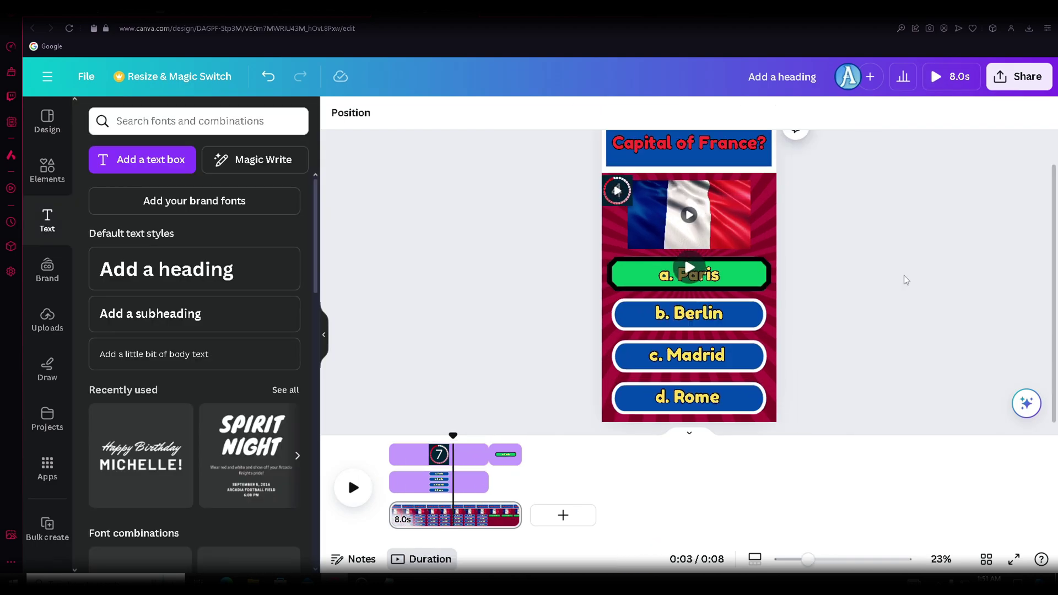
Animate the answer group with Tumble plus a Wiggle motion
left_click(754, 338)
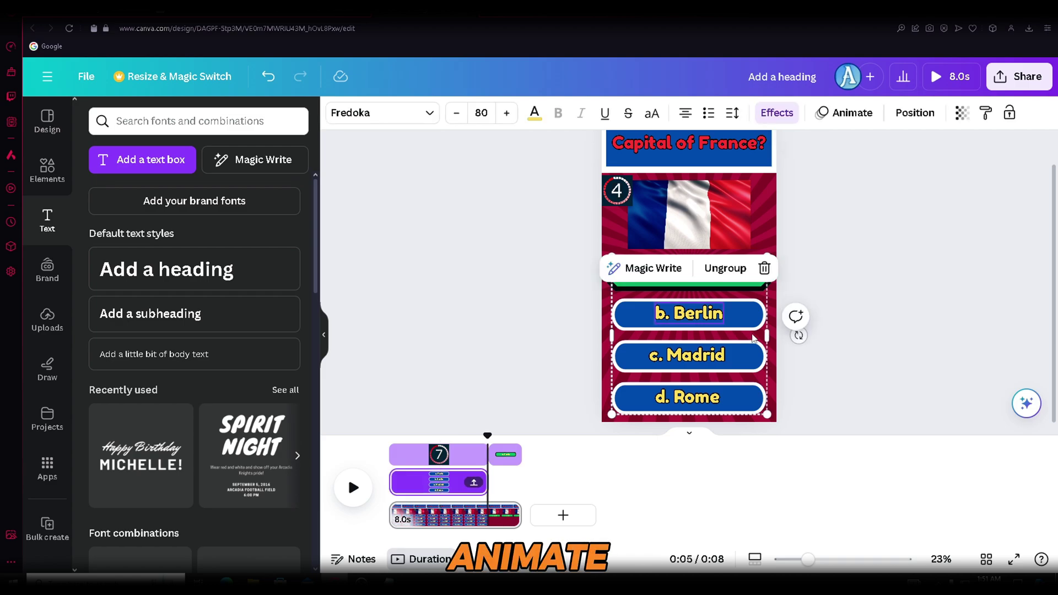
left_click(834, 351)
left_click(753, 371)
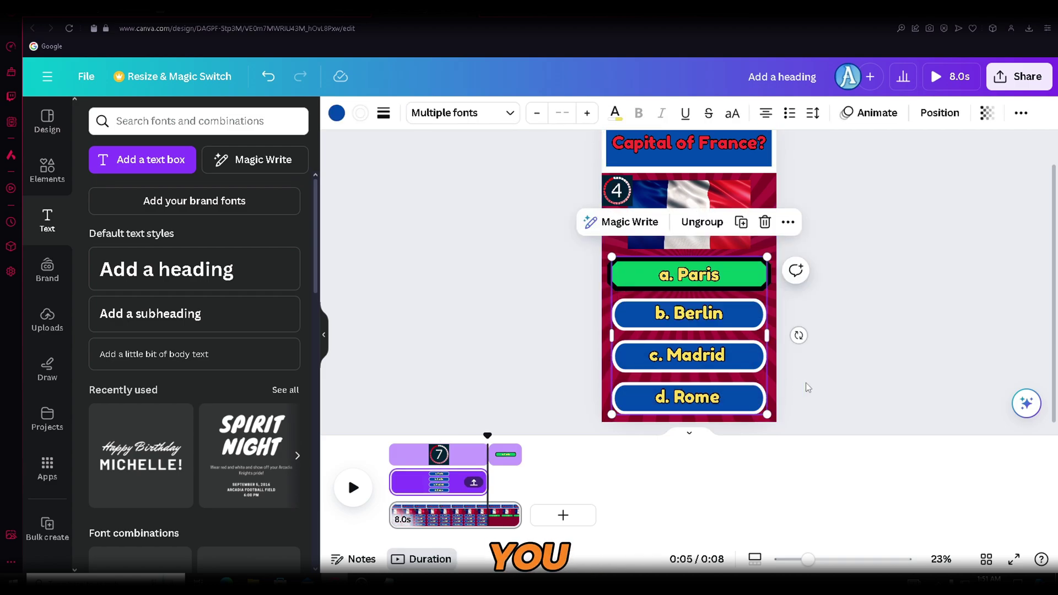
left_click(873, 115)
left_click_drag(313, 230, 310, 343)
scroll(130, 363, "down", 1)
left_click(124, 353)
scroll(182, 452, "down", 6)
left_click(116, 478)
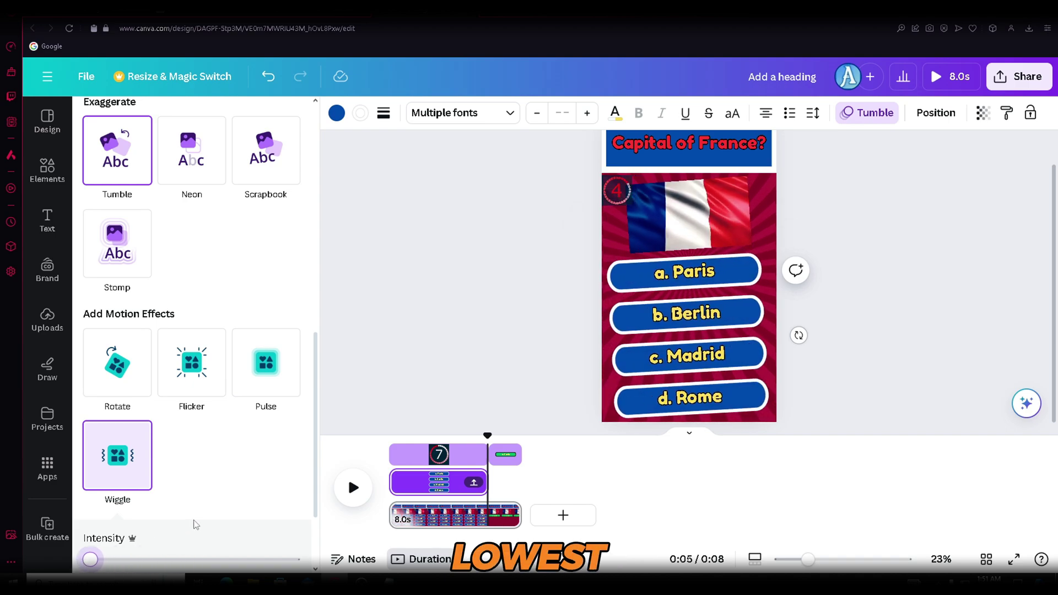
Give the question title the Pop animation
left_click(698, 143)
scroll(300, 337, "down", 5)
left_click_drag(316, 451, 320, 219)
left_click(117, 322)
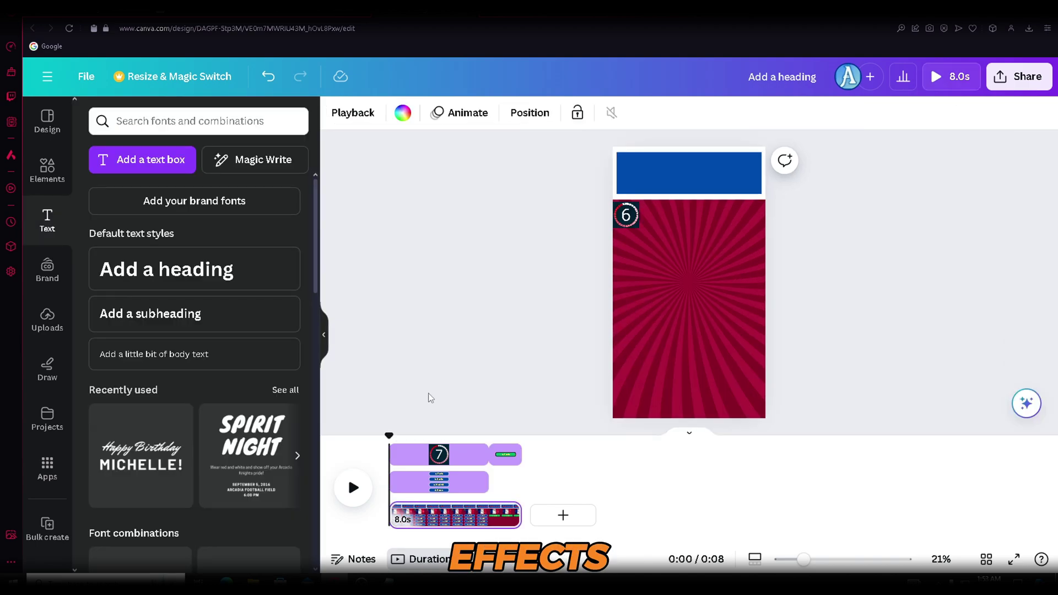
left_click(354, 487)
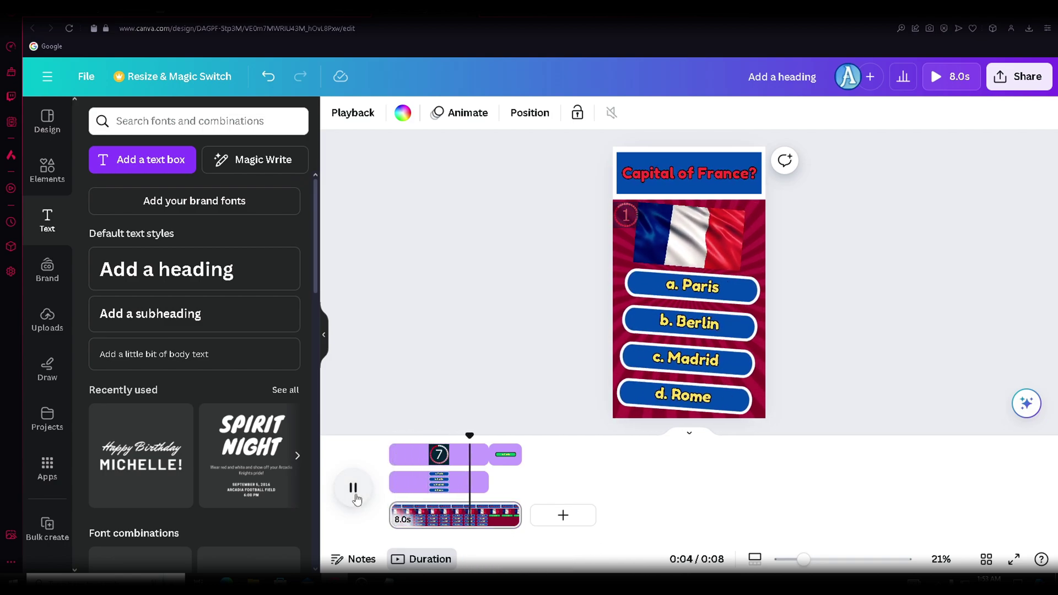
left_click(355, 496)
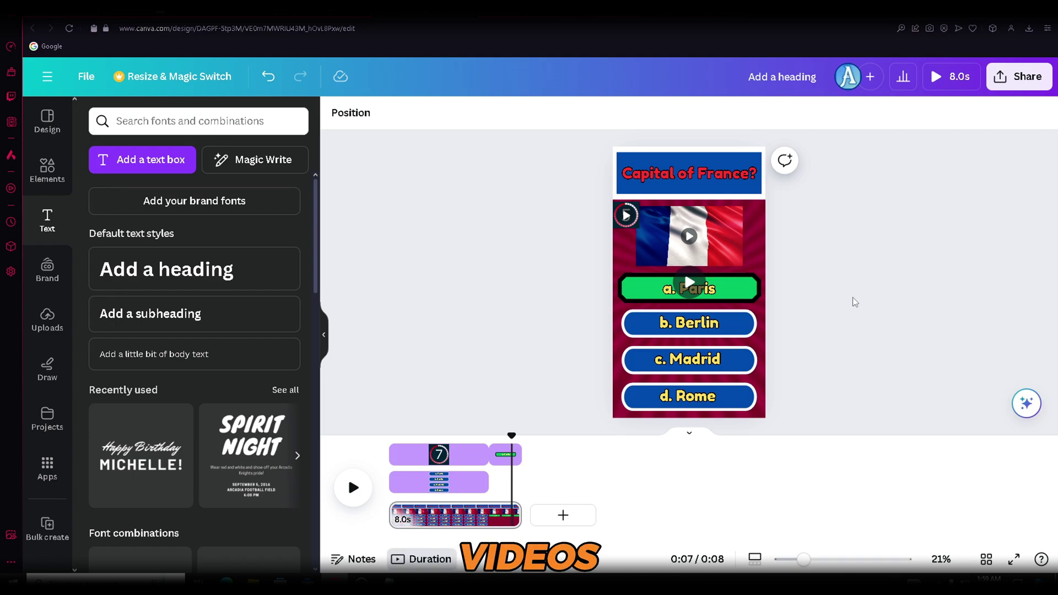
Open the Bulk create app from the Apps search and choose Enter data manually
left_click(47, 467)
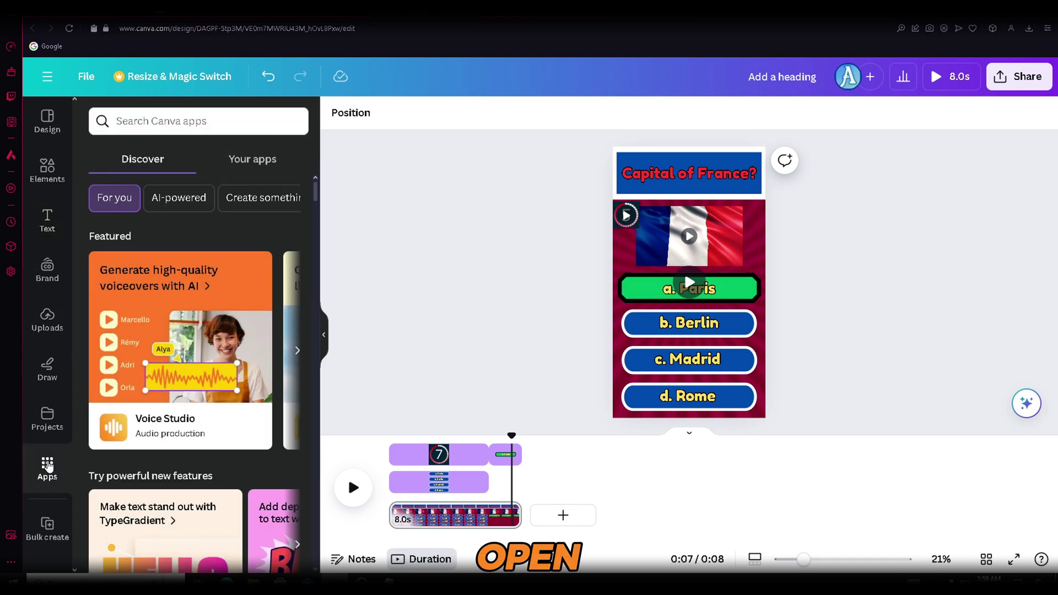
type("bulk create")
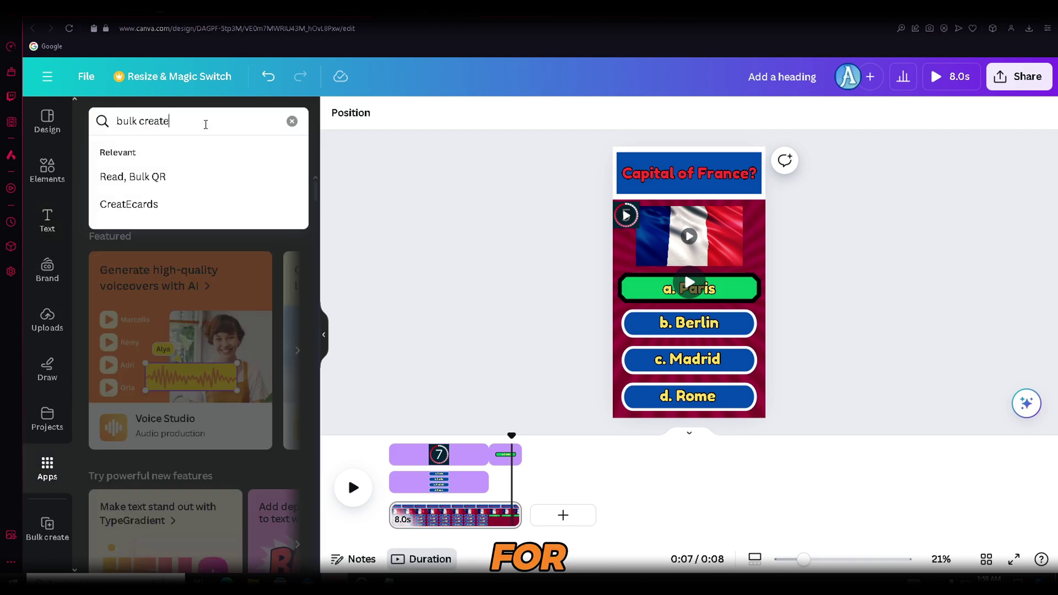
key("Return")
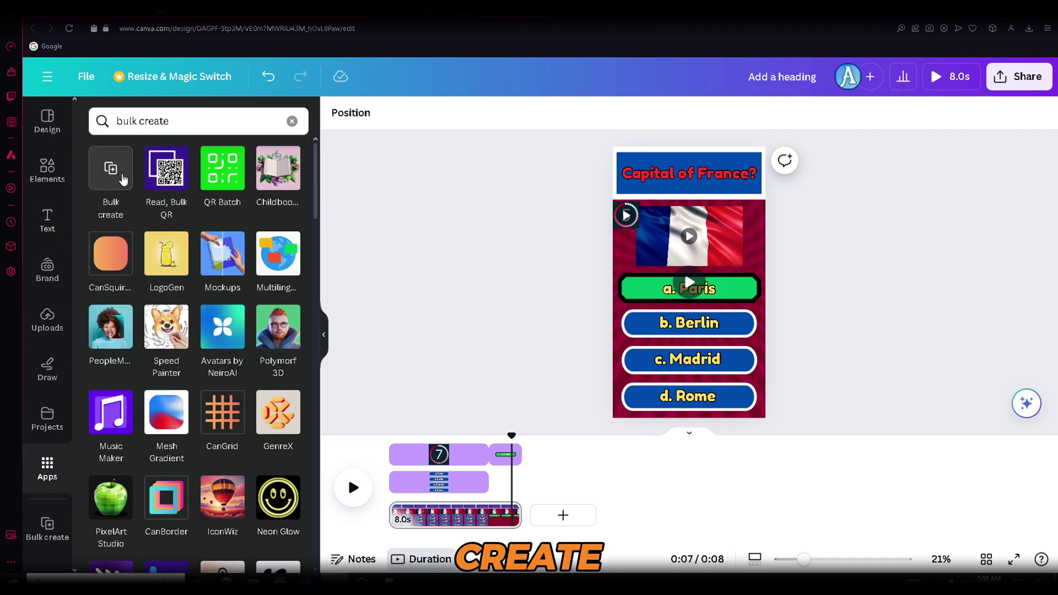
left_click(123, 181)
left_click(253, 493)
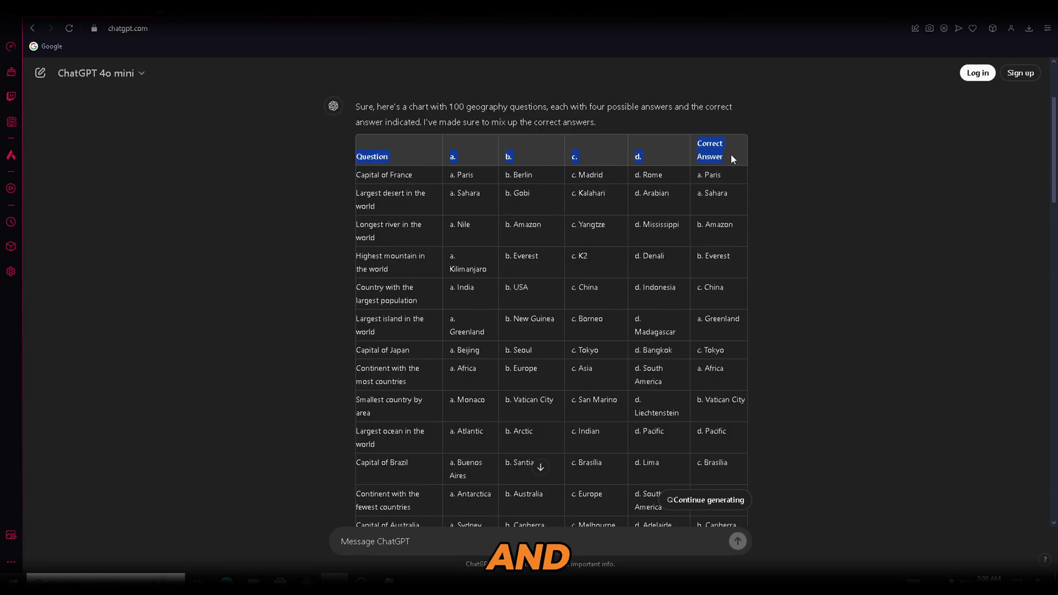
Select the whole quiz table in ChatGPT for copying
left_click_drag(730, 154, 745, 401)
scroll(743, 237, "down", 10)
scroll(746, 314, "down", 5)
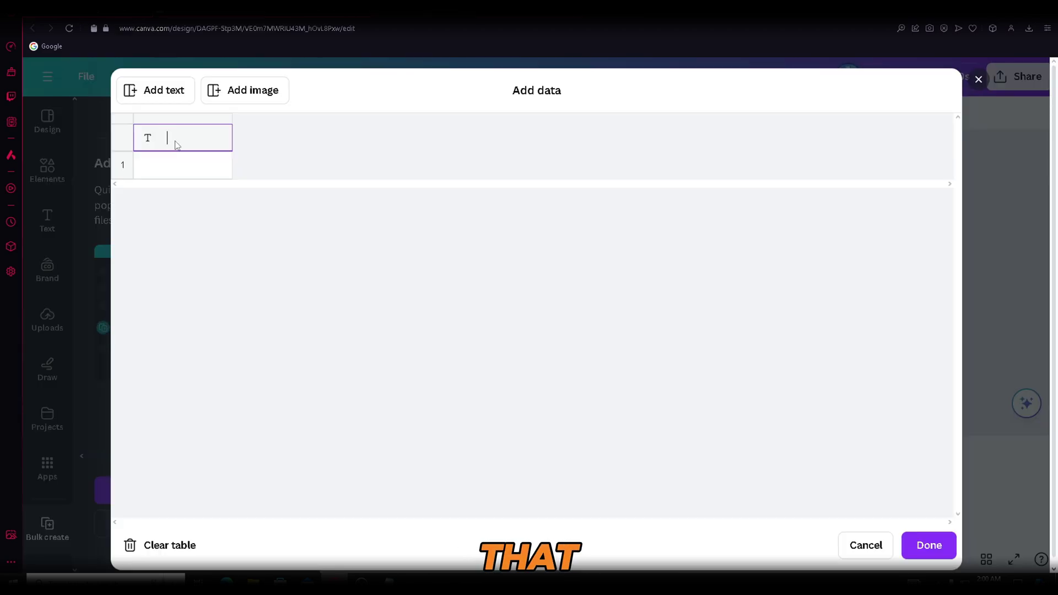
Paste the quiz table into the Bulk create grid, check all 57 rows, and confirm with Done
key("ctrl+v")
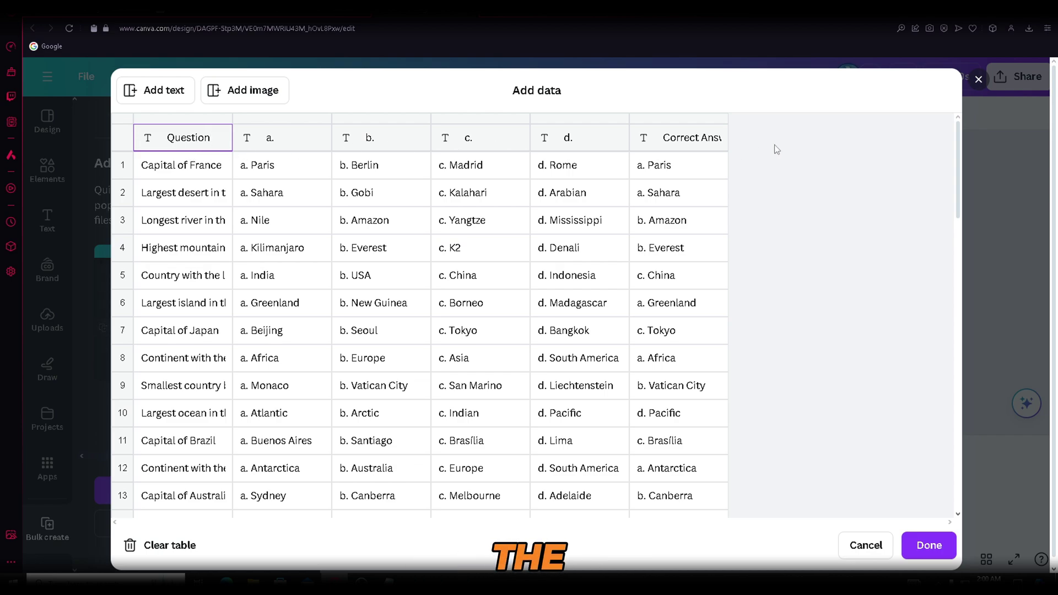
left_click_drag(959, 143, 957, 433)
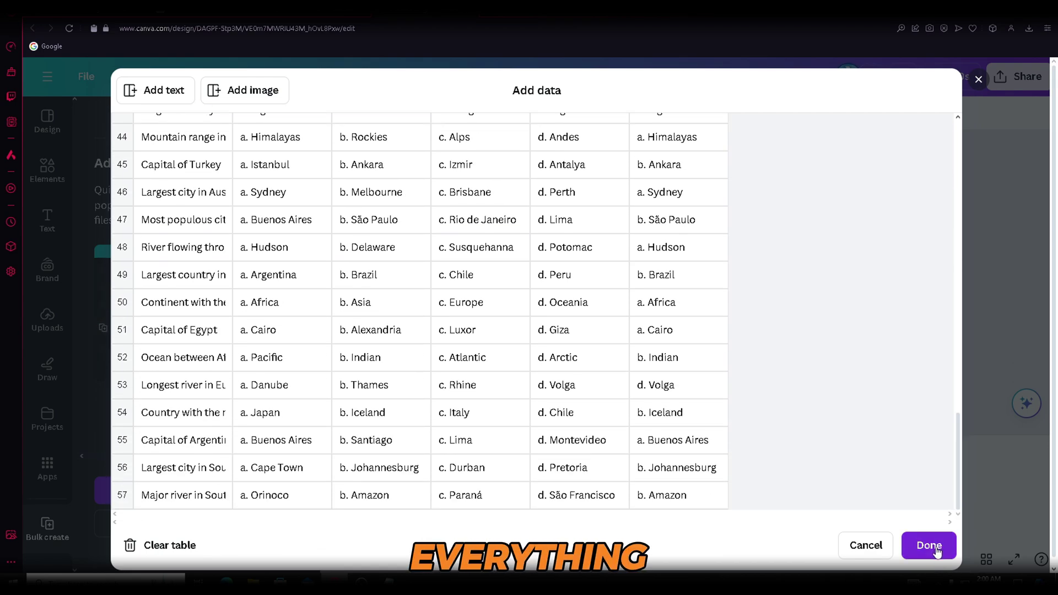
left_click(928, 545)
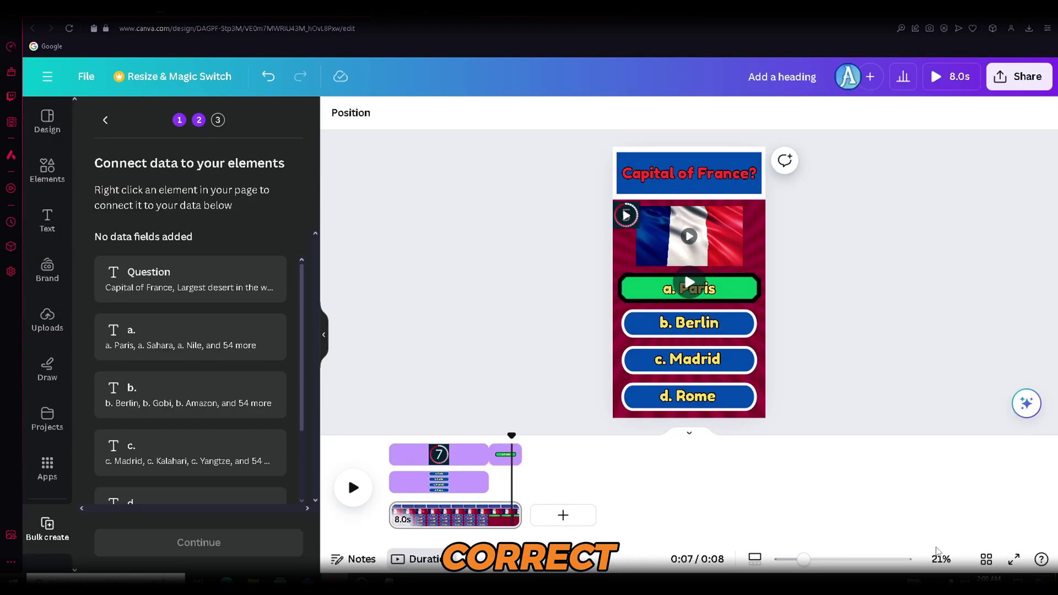
Connect the 'Capital of France?' heading to the Question data field
left_click(696, 178)
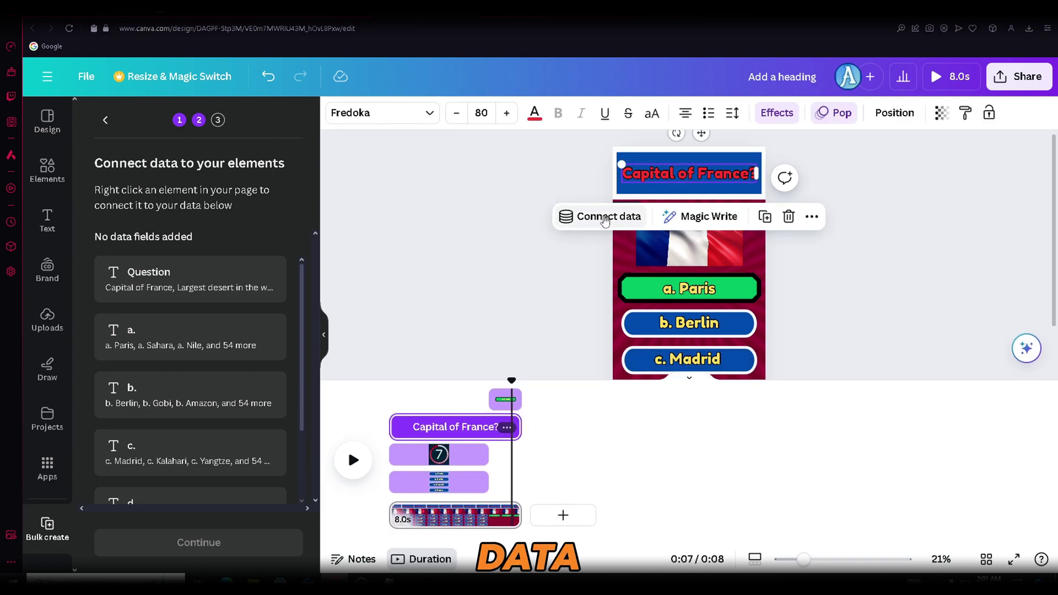
left_click(605, 220)
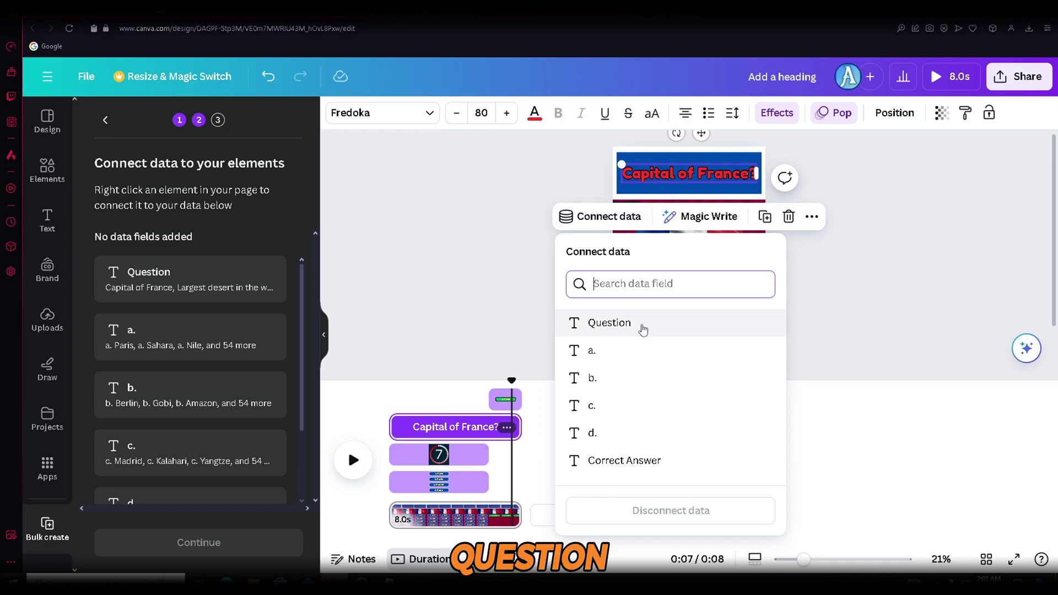
left_click(644, 328)
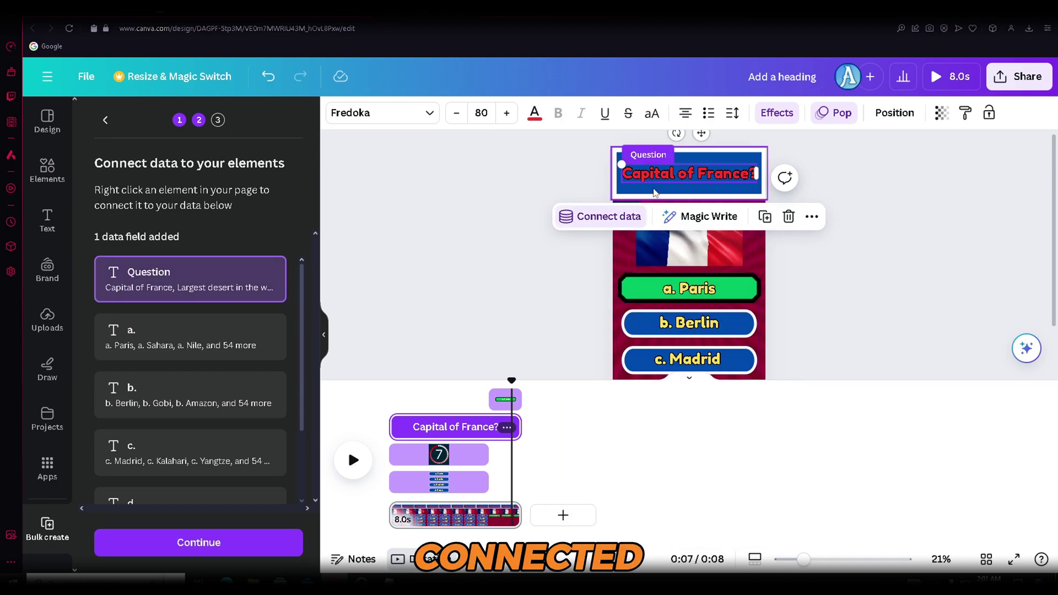
Link the blue a. Paris button to field a. and b. Berlin to field b
left_click(732, 289)
scroll(802, 281, "down", 1)
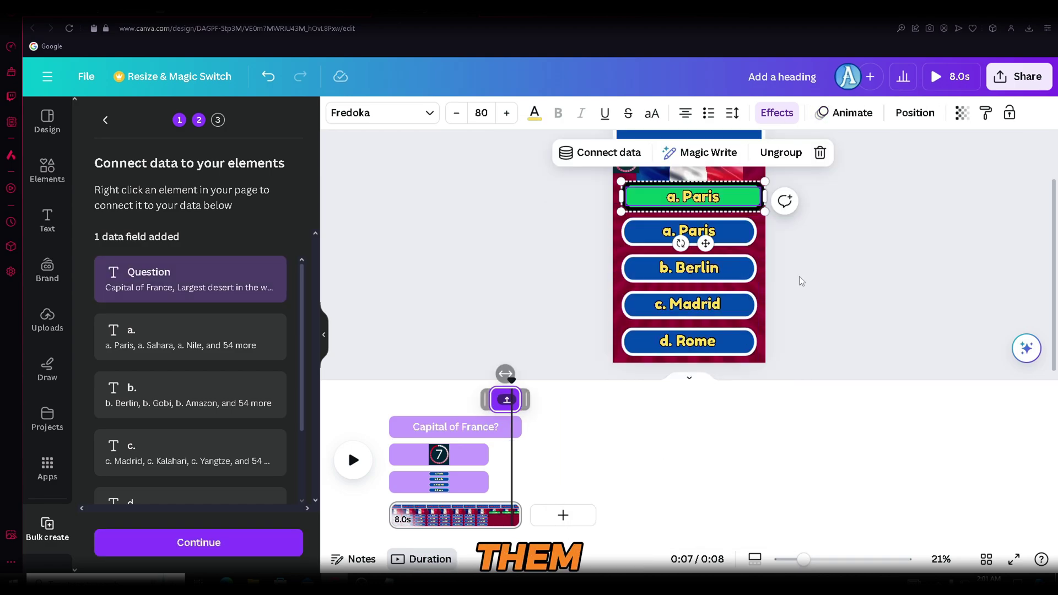
left_click(700, 233)
left_click(617, 194)
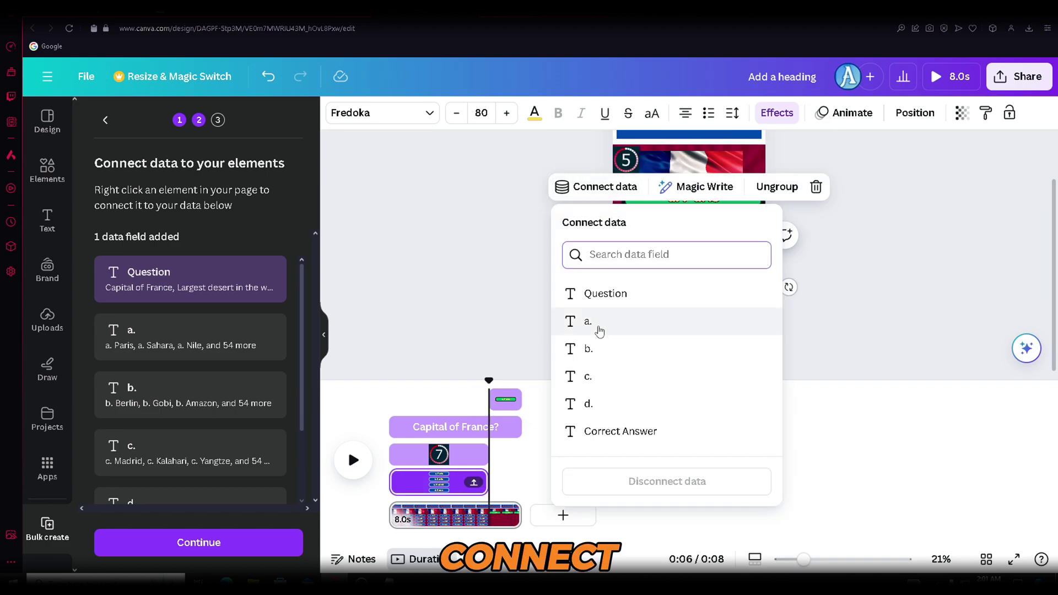
left_click(612, 325)
left_click(694, 268)
left_click(604, 222)
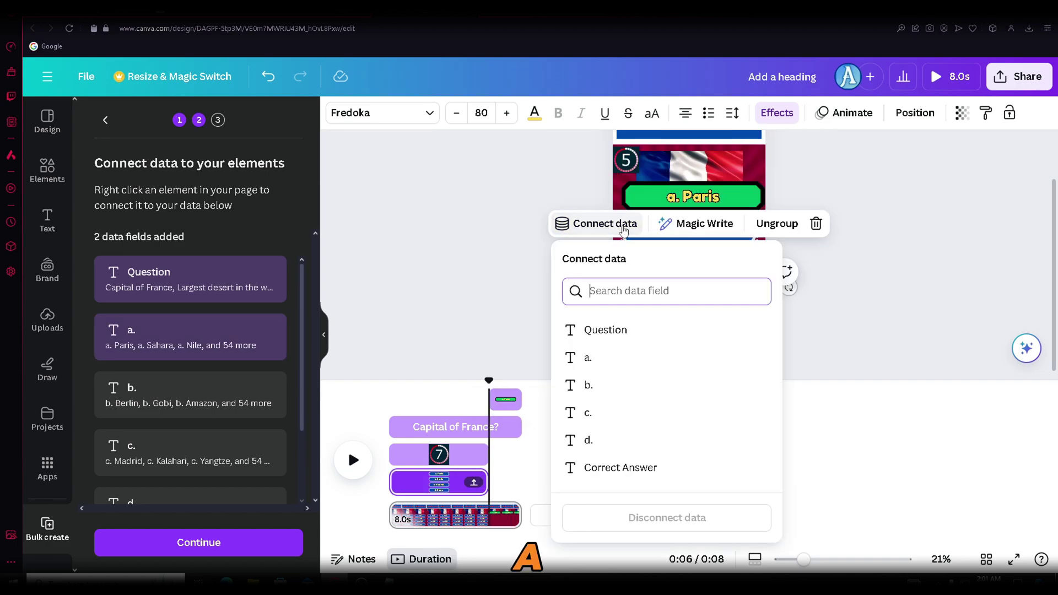
left_click(614, 385)
Link the c. Madrid button to field c. and d. Rome to field d
left_click(690, 305)
left_click(604, 259)
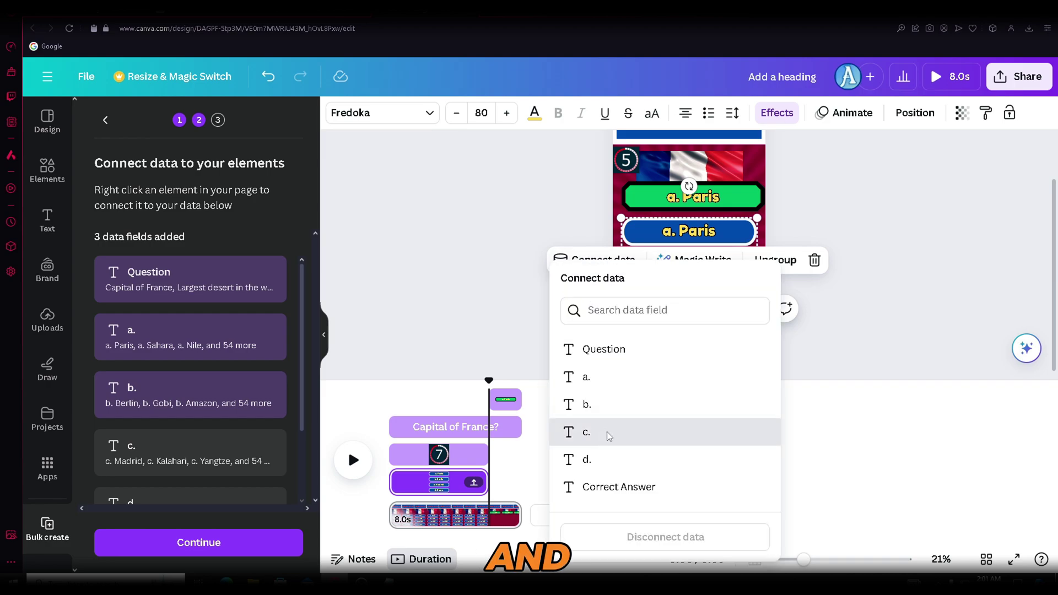
left_click(606, 432)
left_click(688, 342)
left_click(617, 301)
left_click(600, 459)
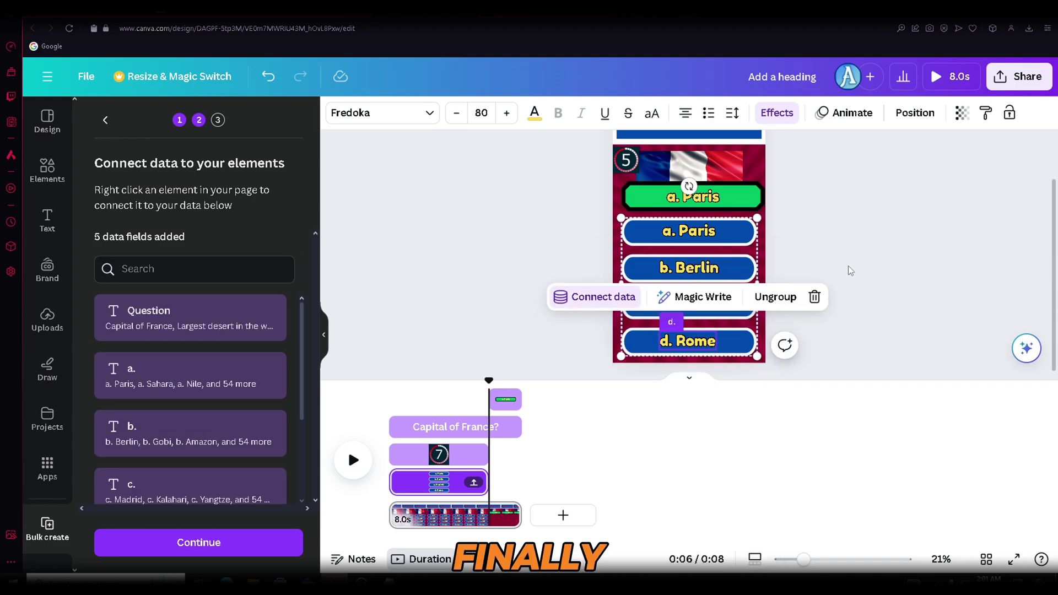
Connect the green correct-answer bar to the Correct Answer field and verify the link
scroll(710, 276, "up", 2)
left_click(713, 254)
left_click(609, 208)
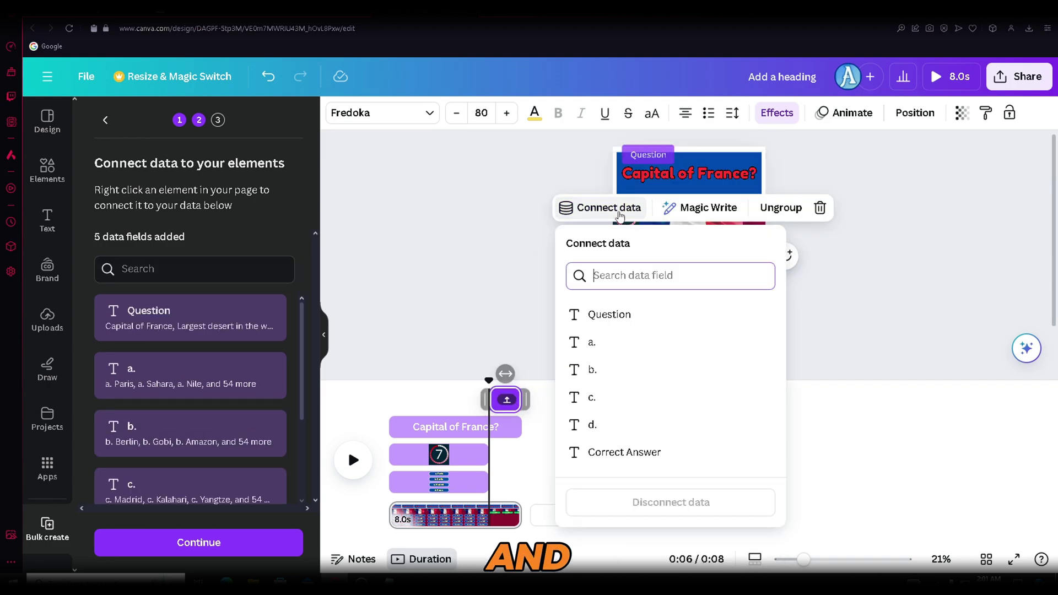
left_click(655, 455)
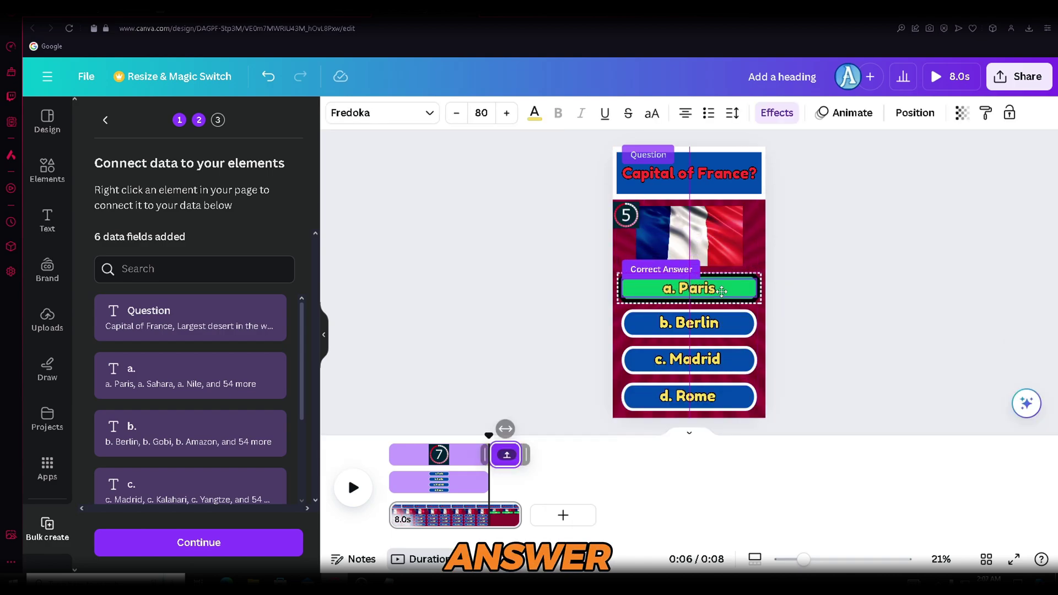
left_click(722, 291)
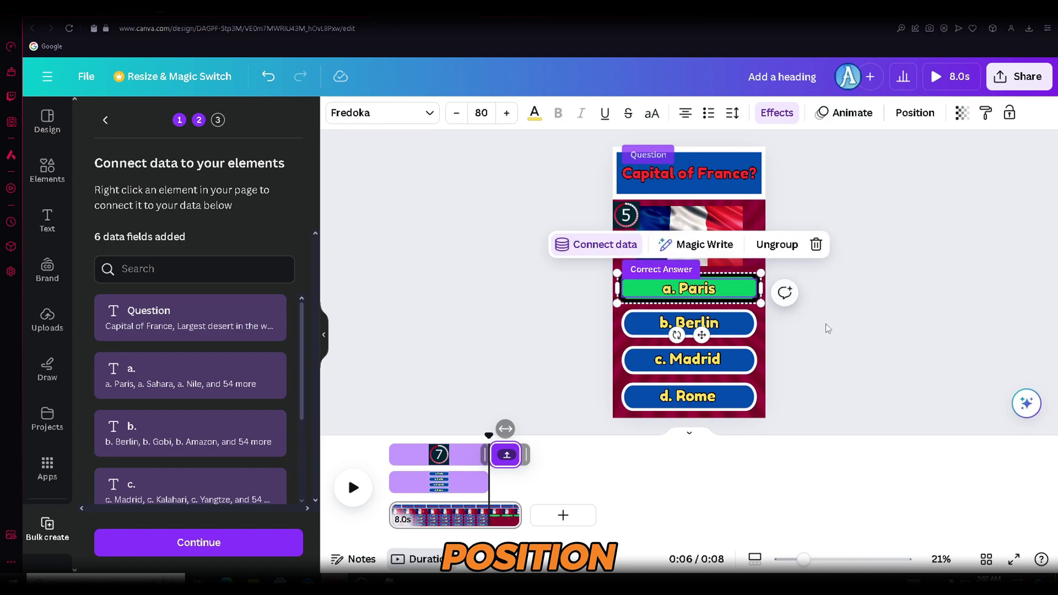
left_click(857, 337)
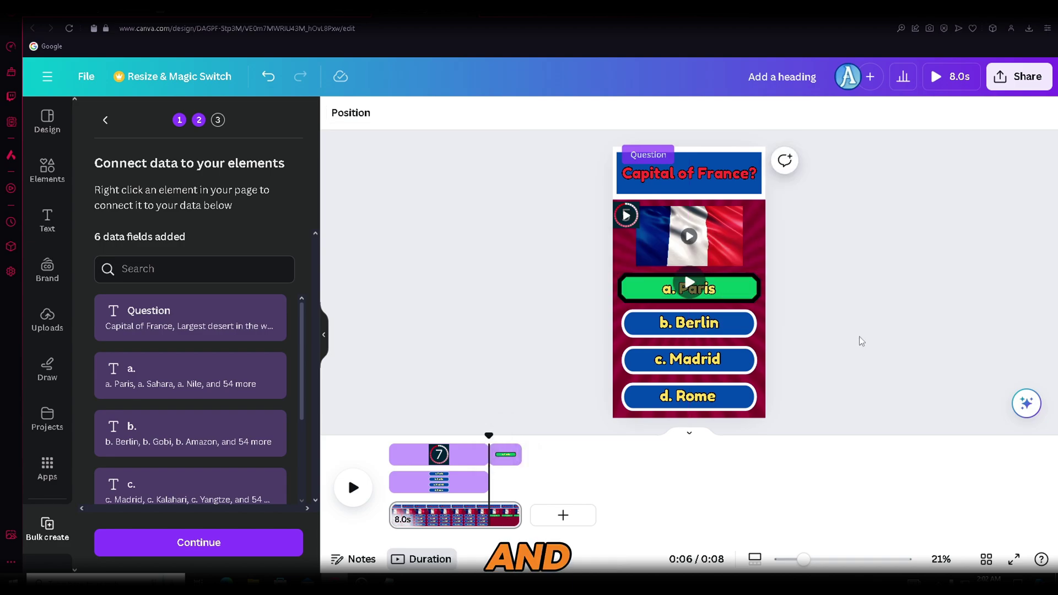
Generate all 57 quiz designs, then shrink and centre page 2's 'Largest desert in the world' heading
left_click(233, 545)
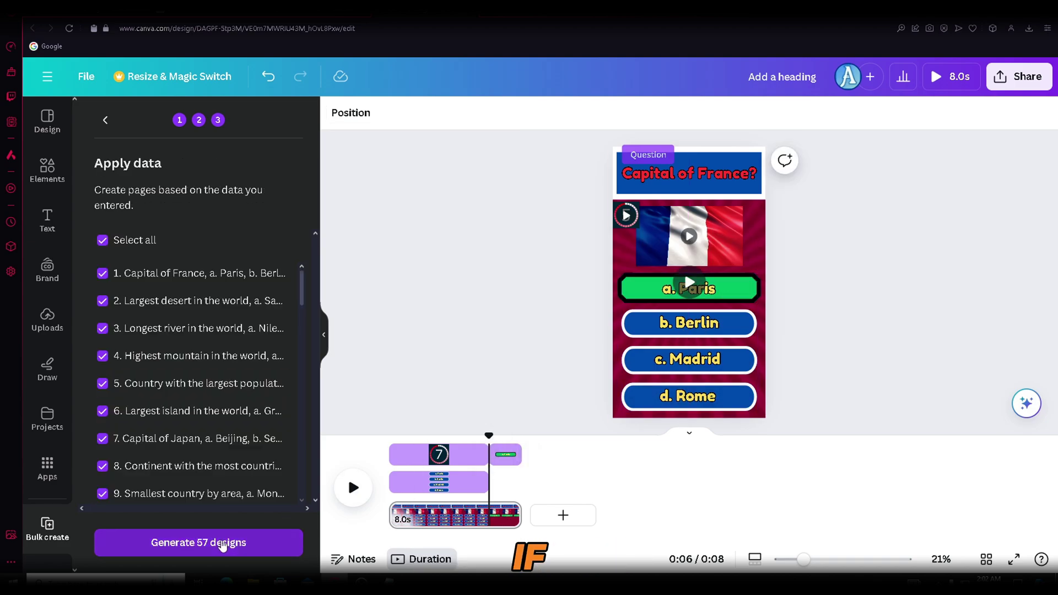
left_click(277, 553)
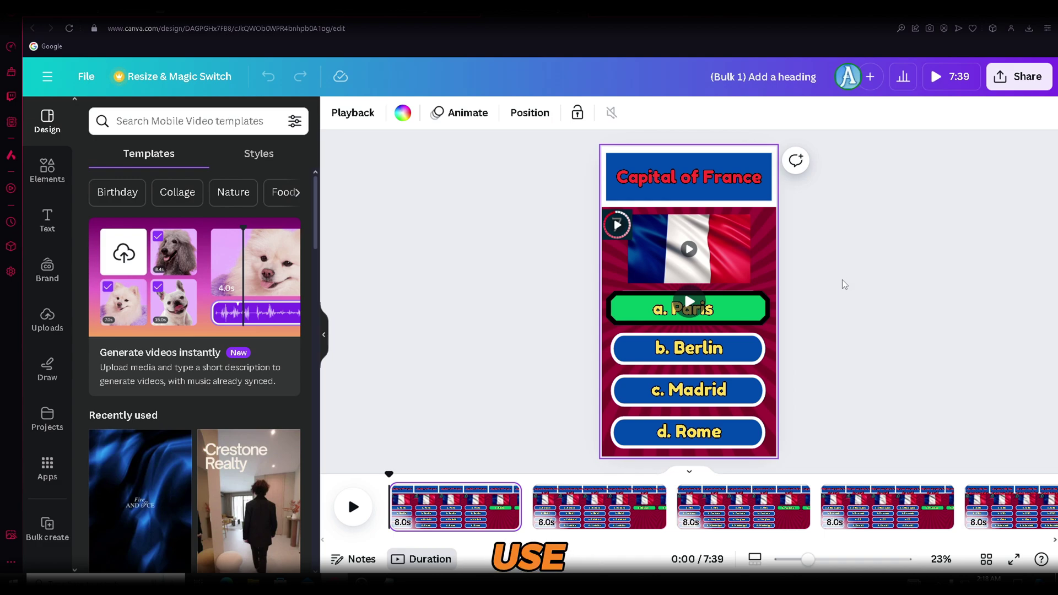
left_click(555, 475)
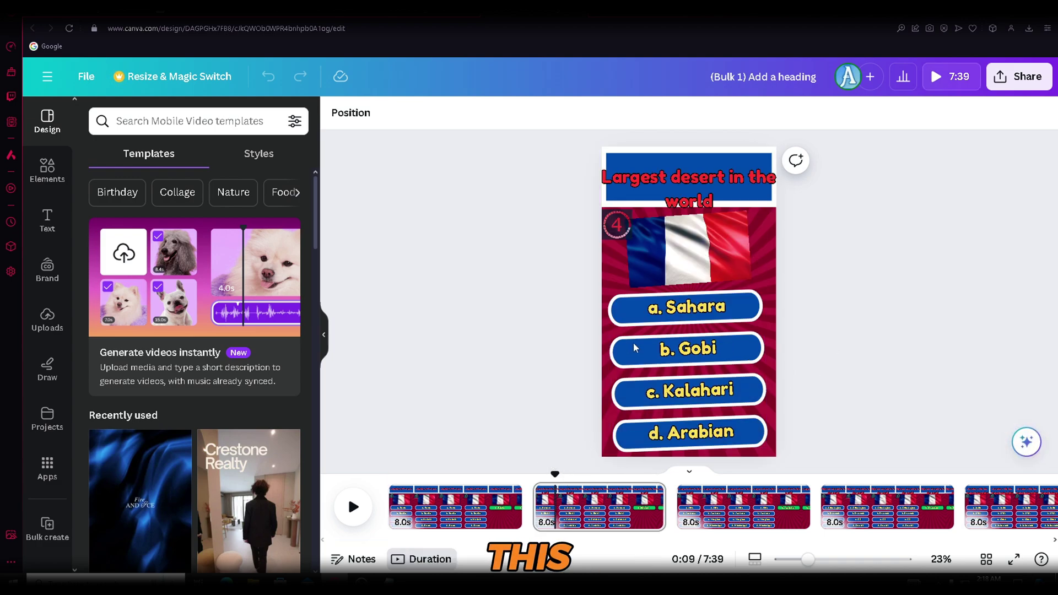
left_click(696, 185)
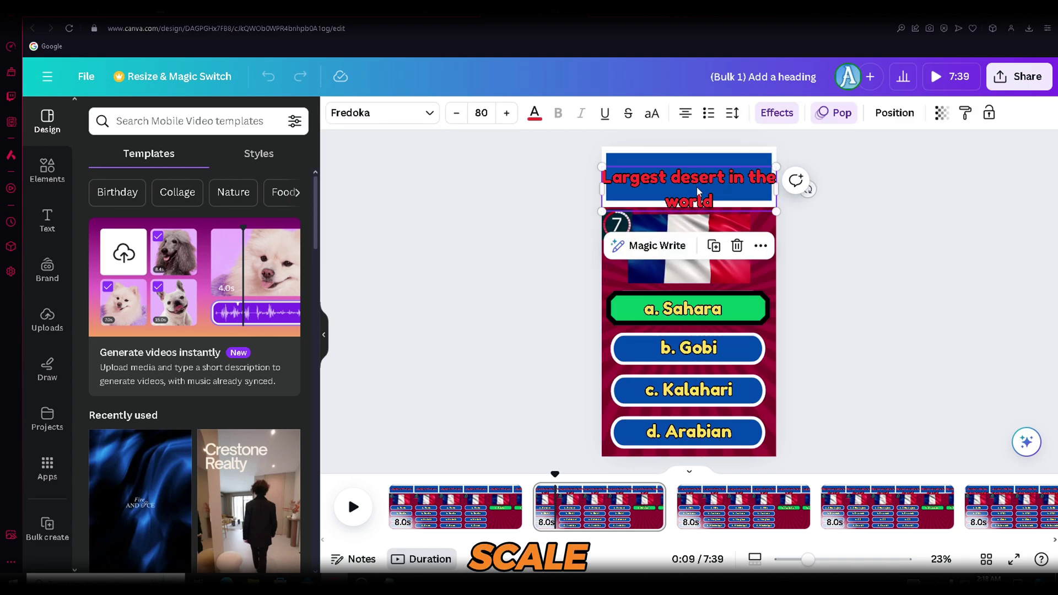
left_click_drag(697, 191, 694, 182)
left_click_drag(775, 202, 754, 194)
left_click_drag(686, 175, 691, 178)
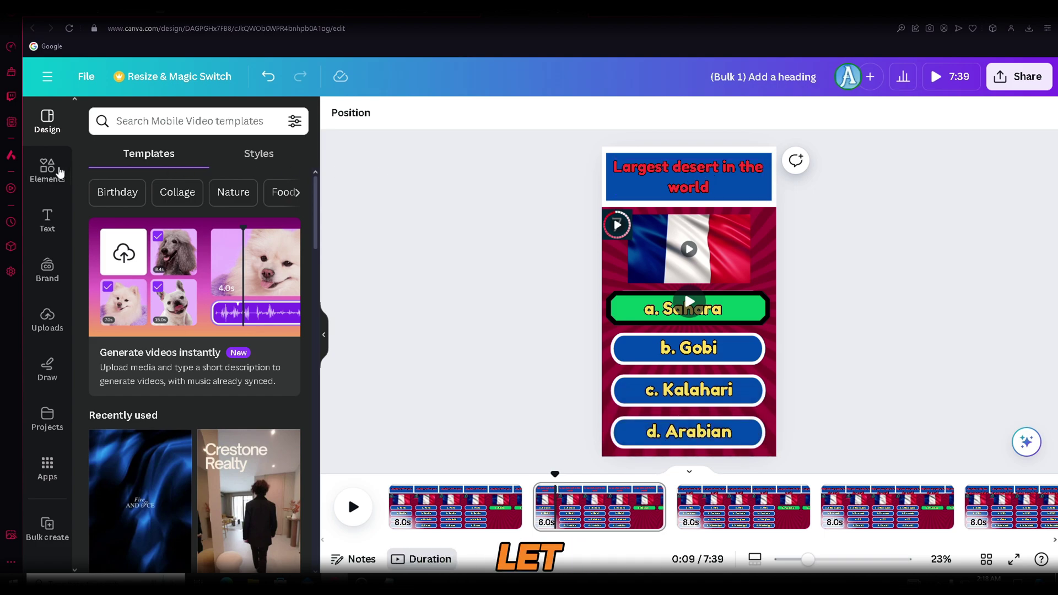
Search Elements for 'desert' and filter the results to videos
left_click(46, 168)
left_click(174, 120)
type("desert")
key("Return")
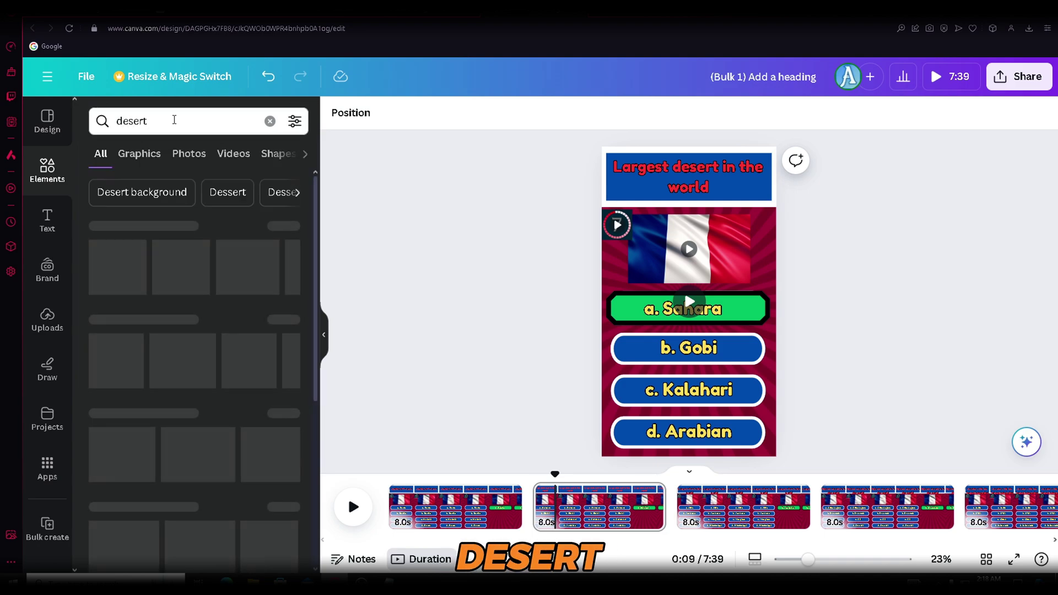
left_click(232, 156)
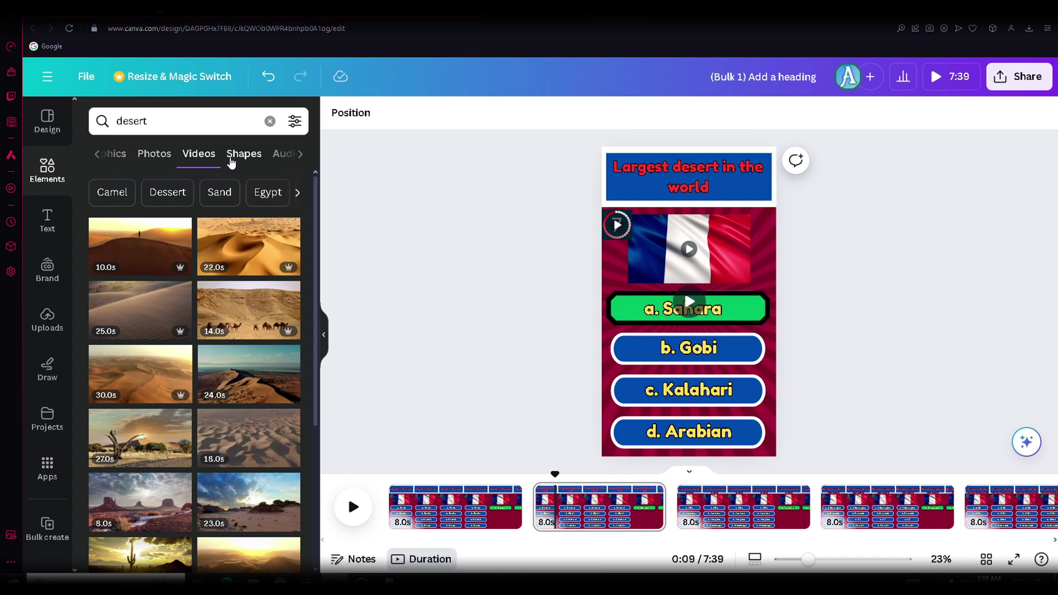
Delete the French flag video and put a sand-dune desert video in its place
left_click(686, 275)
key("Delete")
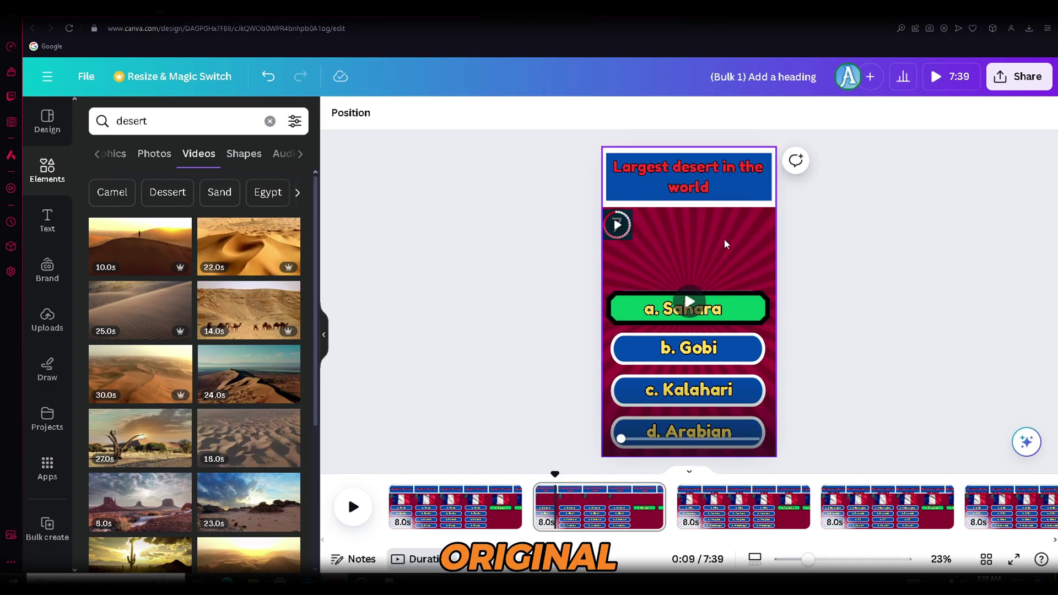
left_click_drag(726, 300, 726, 247)
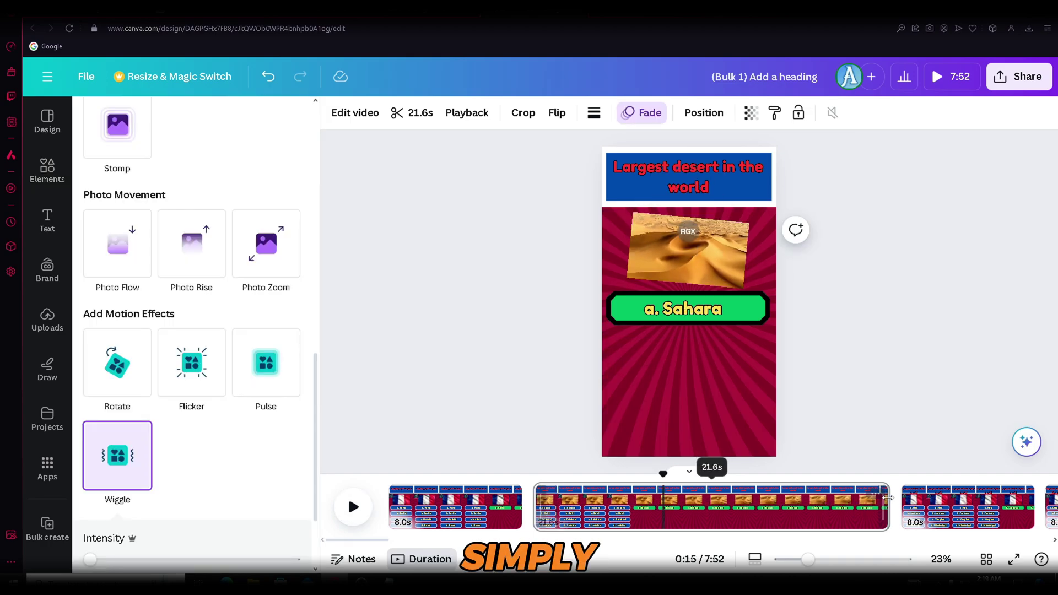
left_click_drag(887, 508, 668, 510)
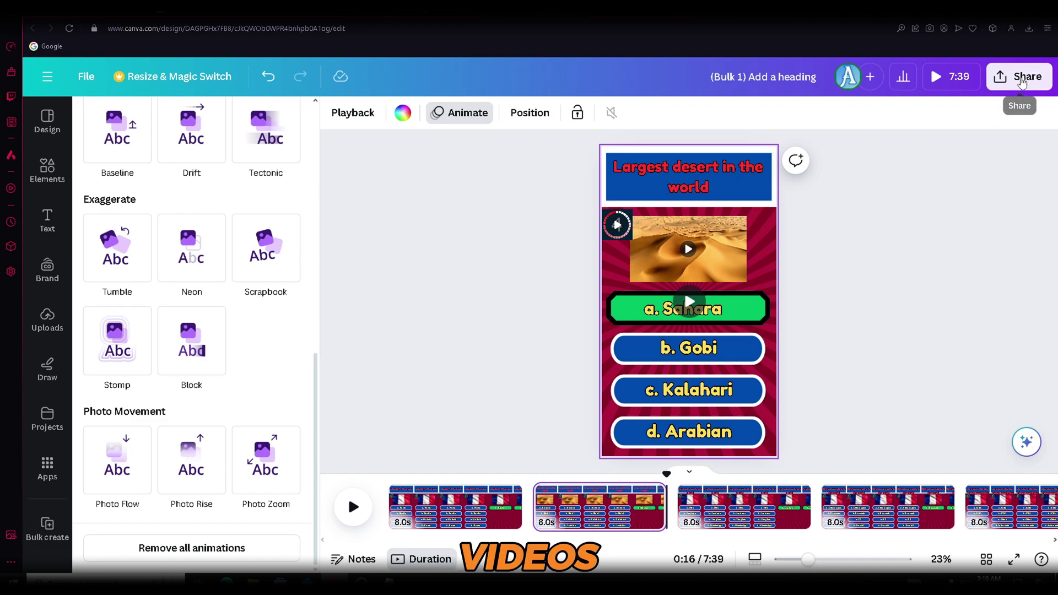
Download all 57 pages as an MP4 video at 1080p from the Share menu
left_click(1023, 81)
left_click(837, 442)
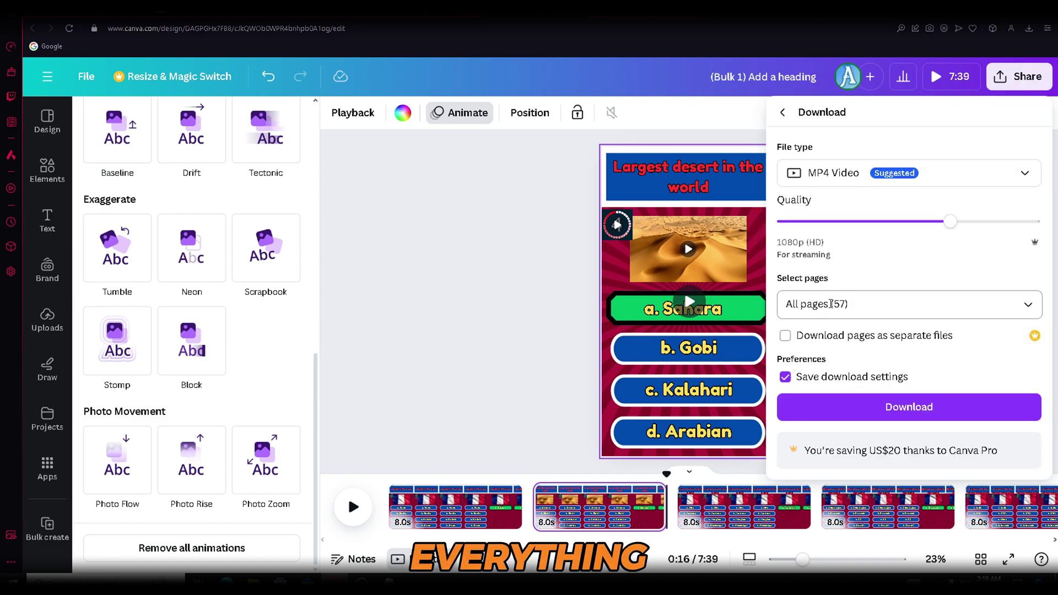
left_click(914, 411)
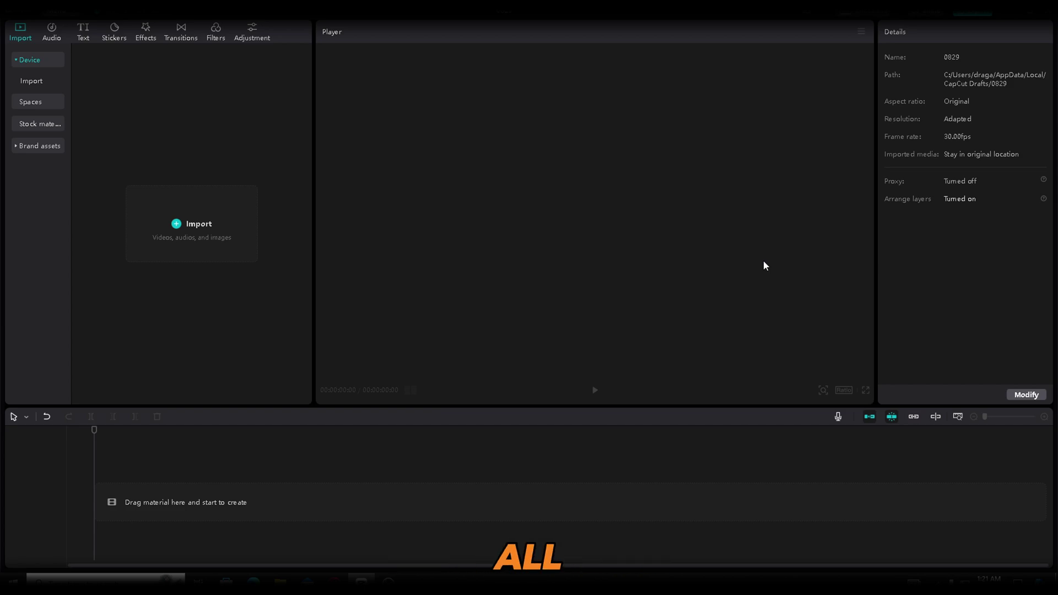
Import the downloaded quiz video 1.mp4 and place it on the timeline
left_click(252, 227)
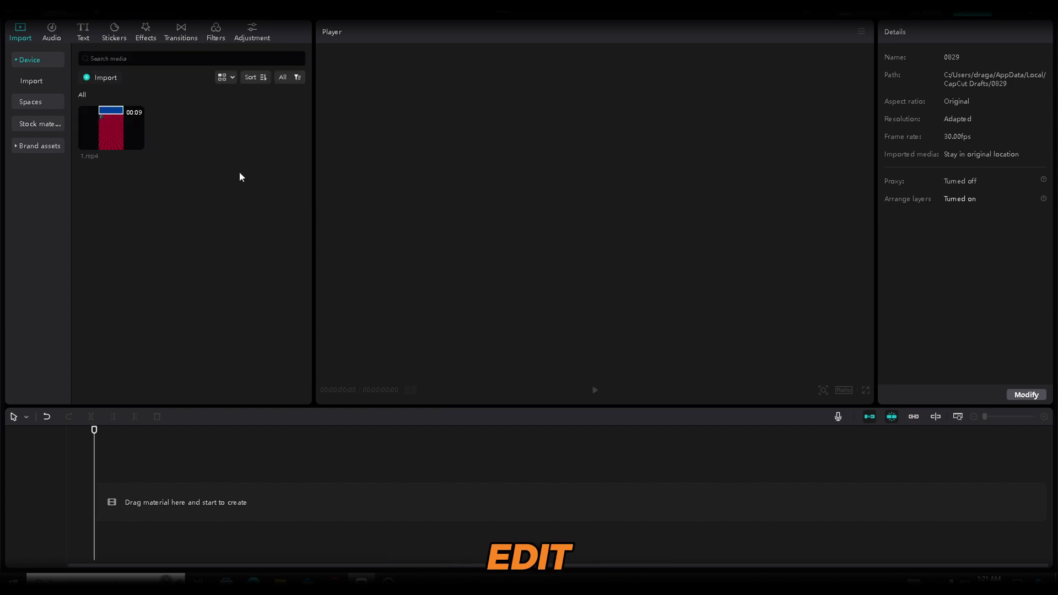
left_click_drag(138, 138, 118, 511)
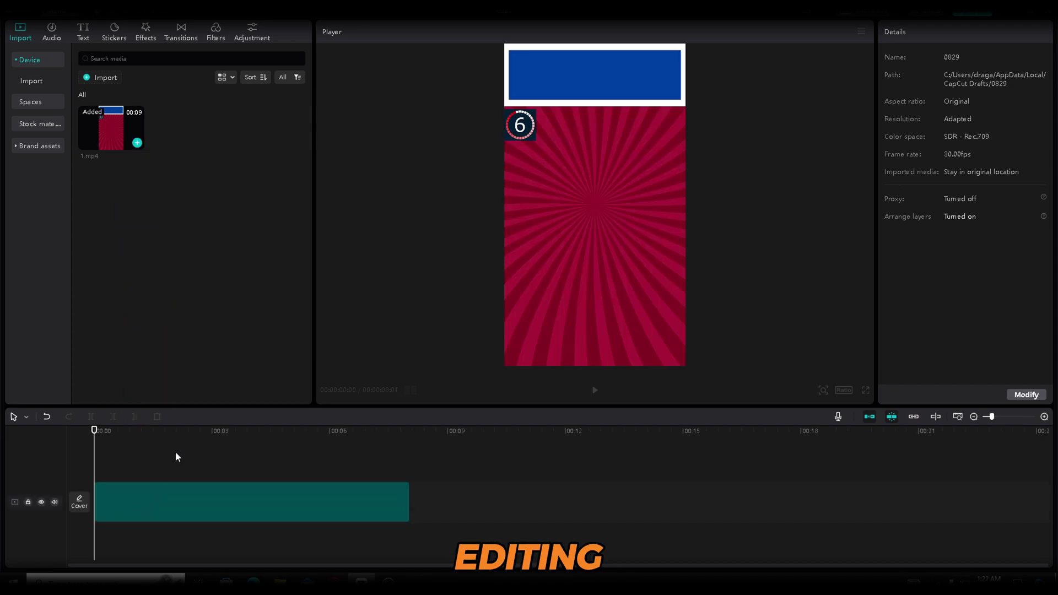
left_click(192, 448)
Add the 'sound of the clock' ticking effect under the video and cut it at six seconds
left_click(51, 31)
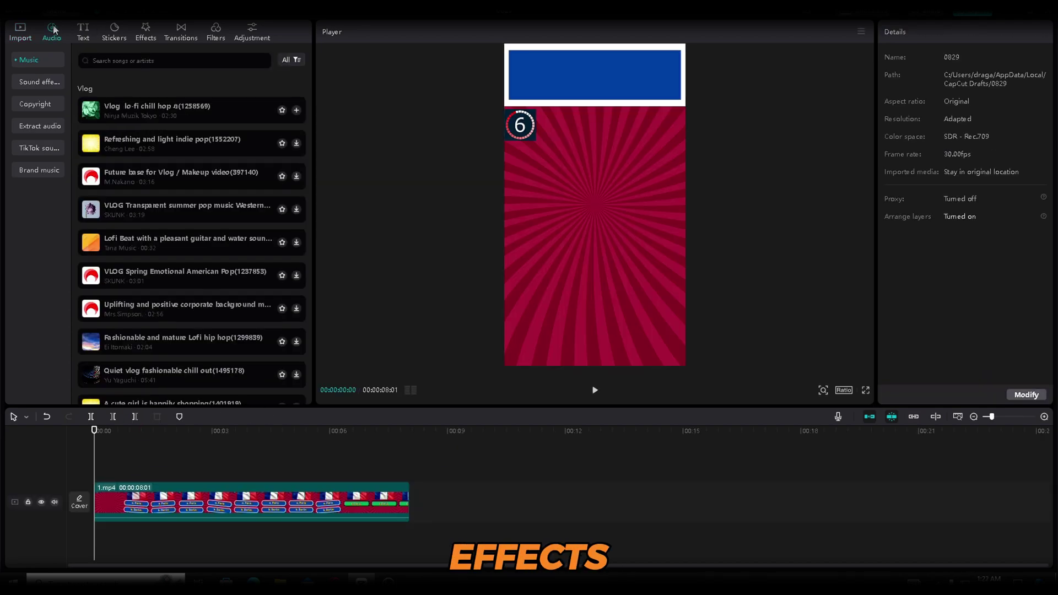
left_click(40, 82)
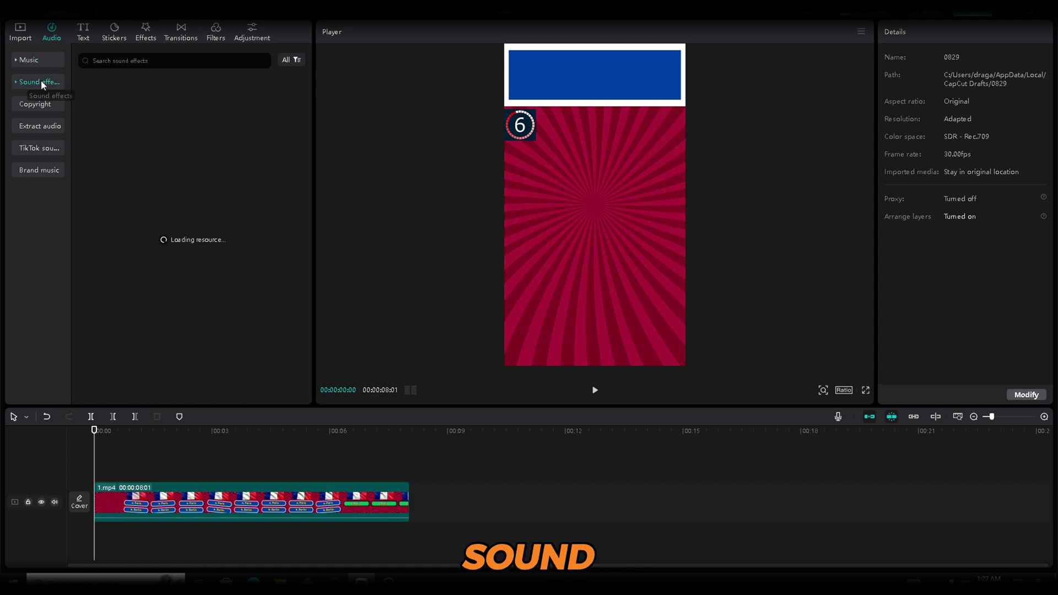
left_click(156, 62)
type("sound of the clock")
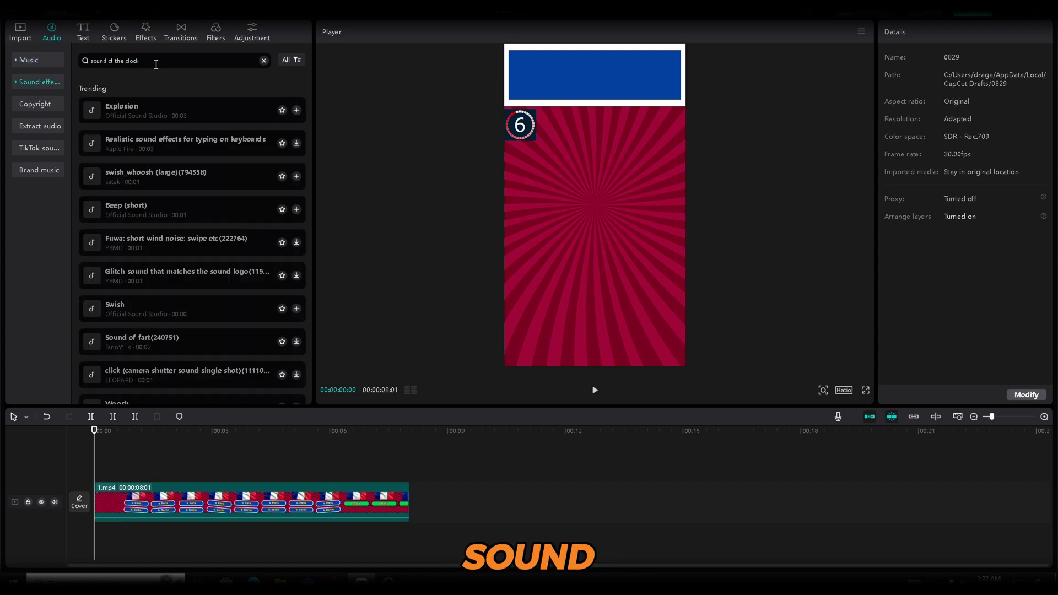
key("Return")
left_click(169, 94)
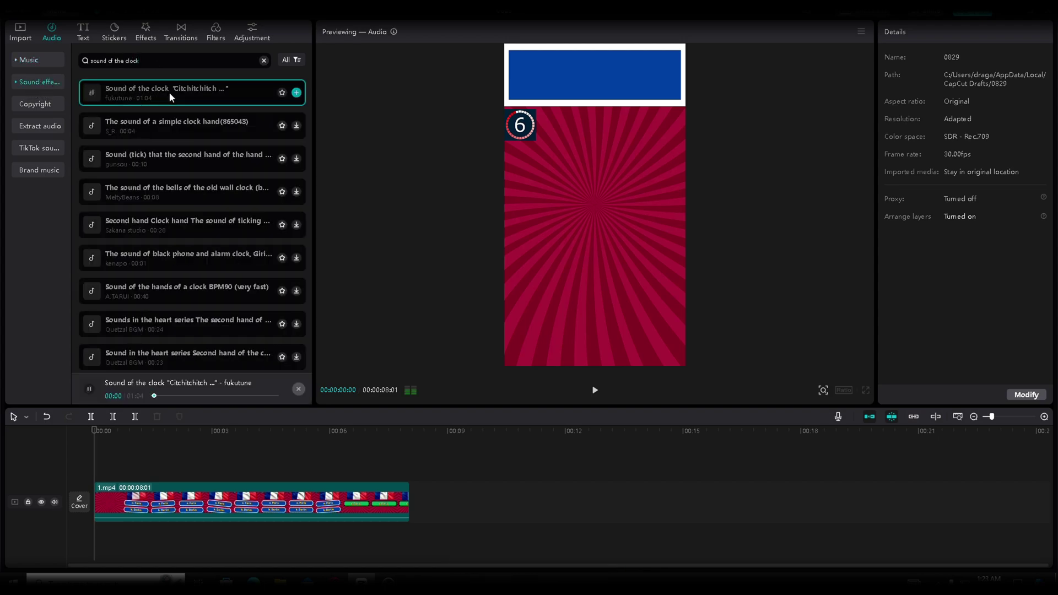
mouse_move(169, 92)
left_mouse_down()
mouse_move(177, 546)
mouse_move(91, 534)
left_mouse_up()
left_click(595, 390)
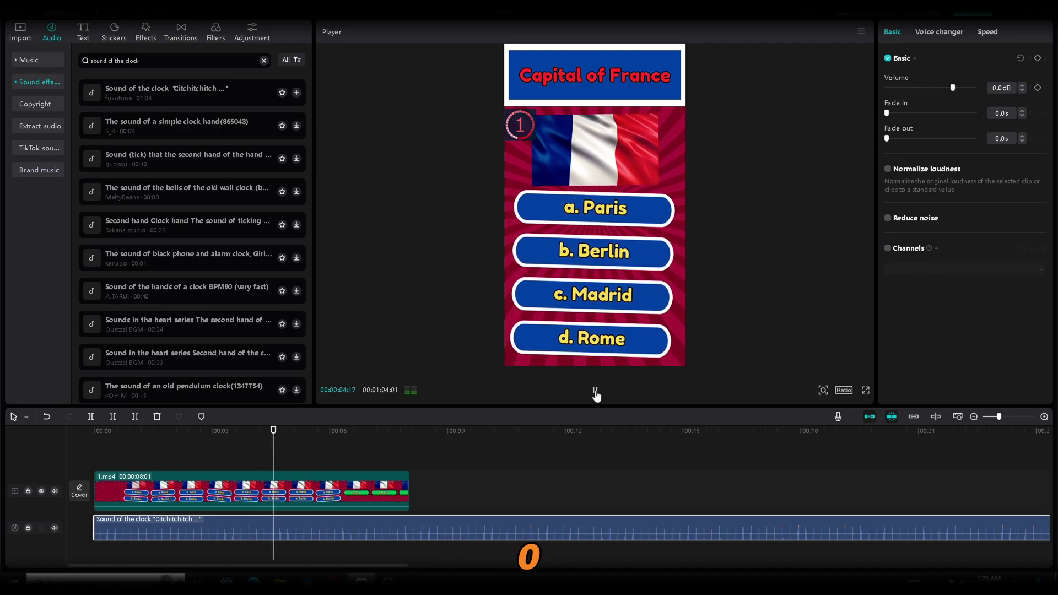
left_click(595, 390)
key("Delete")
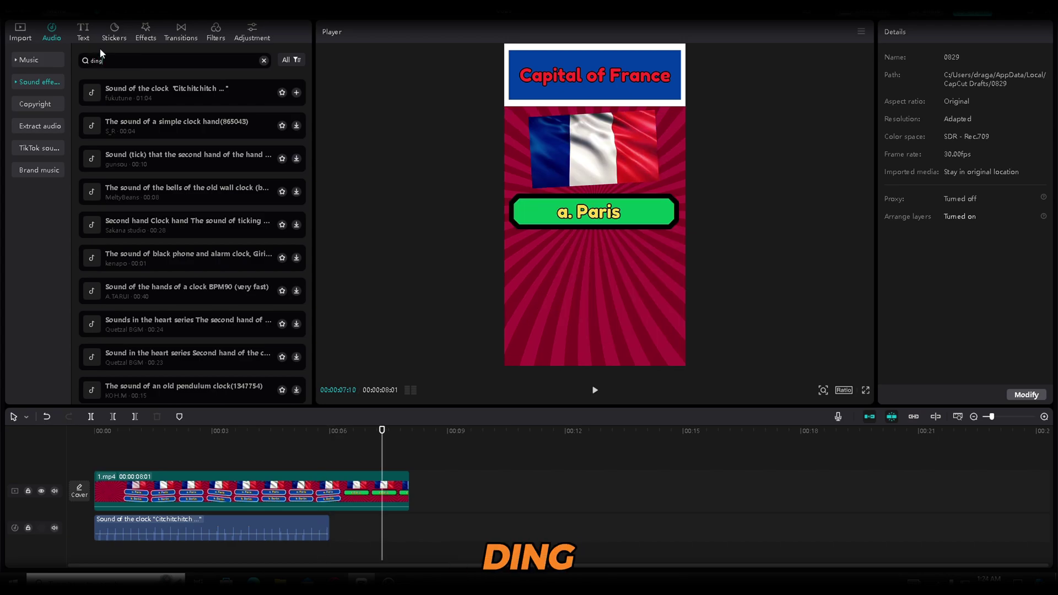
key("Return")
left_click(164, 134)
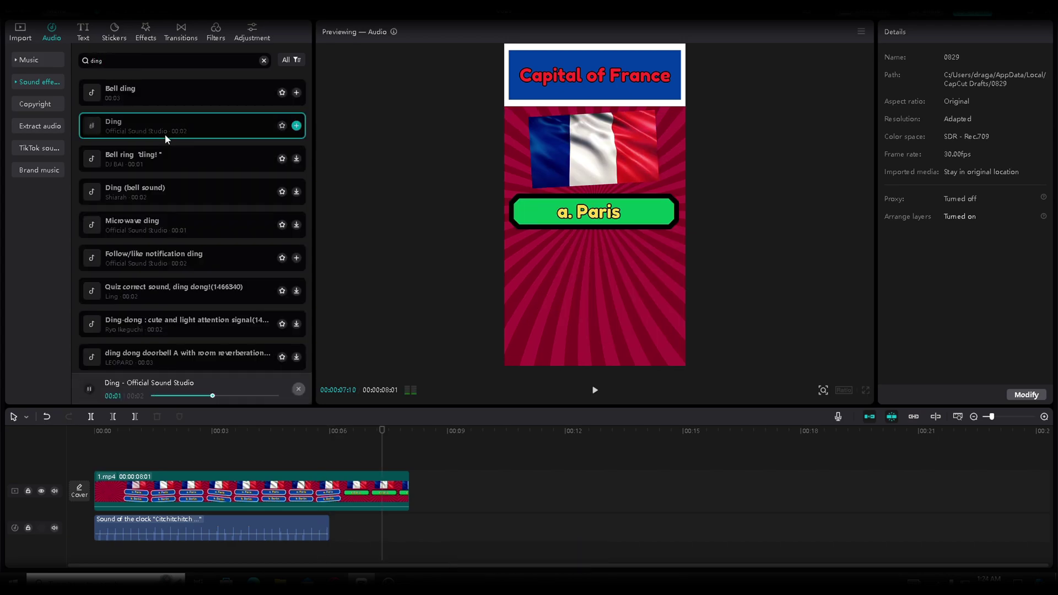
left_click_drag(139, 122, 391, 513)
left_click_drag(335, 533, 335, 530)
left_click(323, 467)
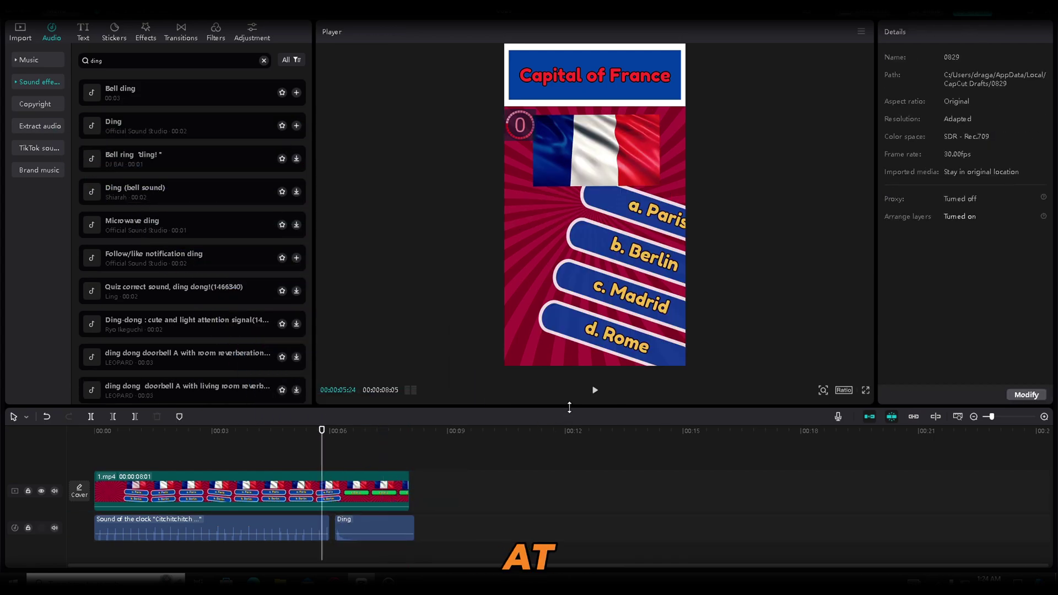
left_click(594, 390)
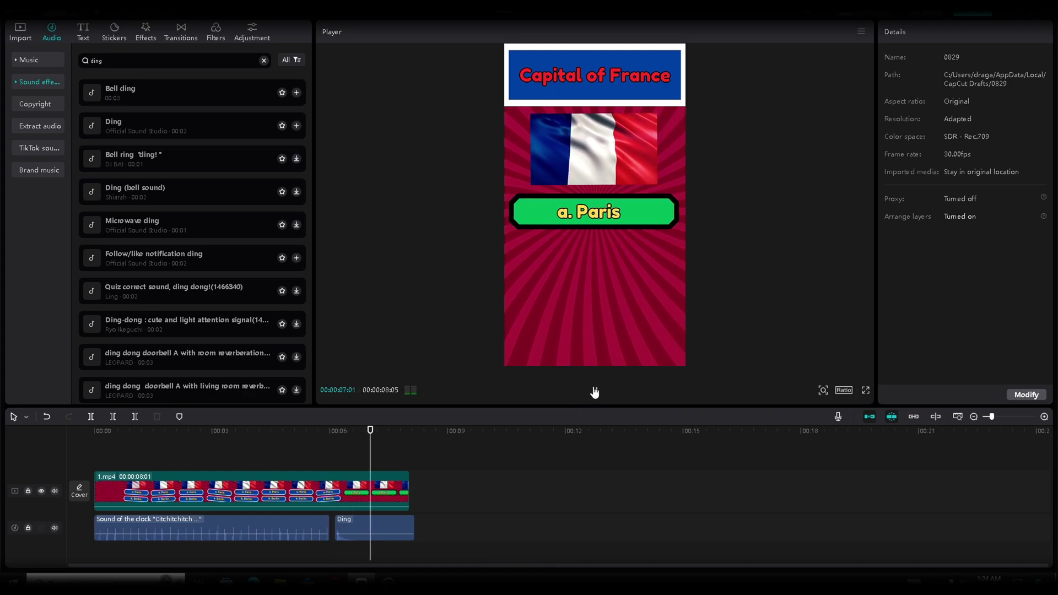
left_click(20, 32)
left_click_drag(159, 444, 93, 552)
scroll(105, 539, "up", 5)
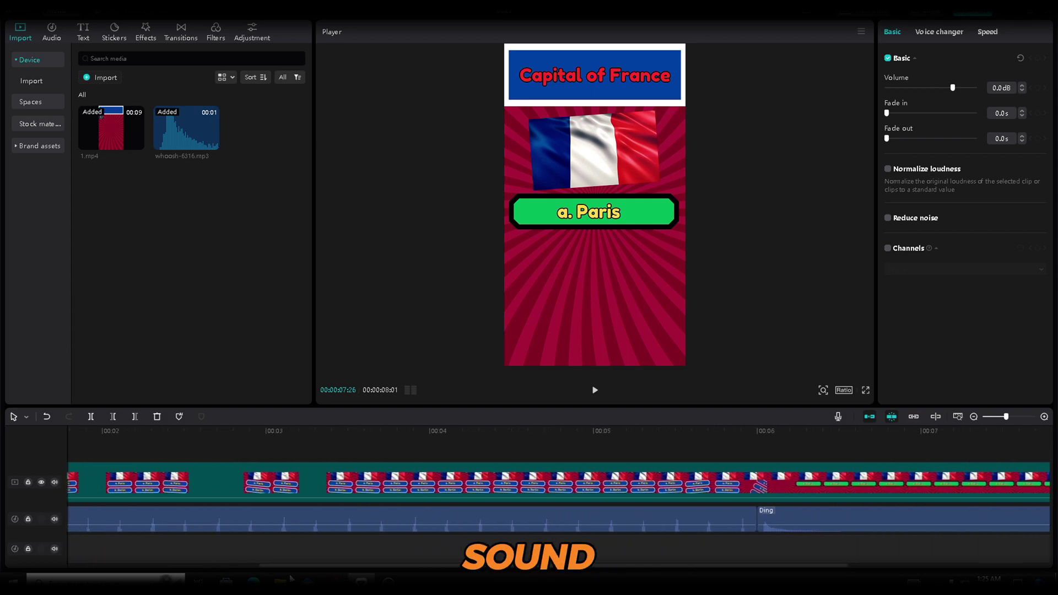
left_click(594, 390)
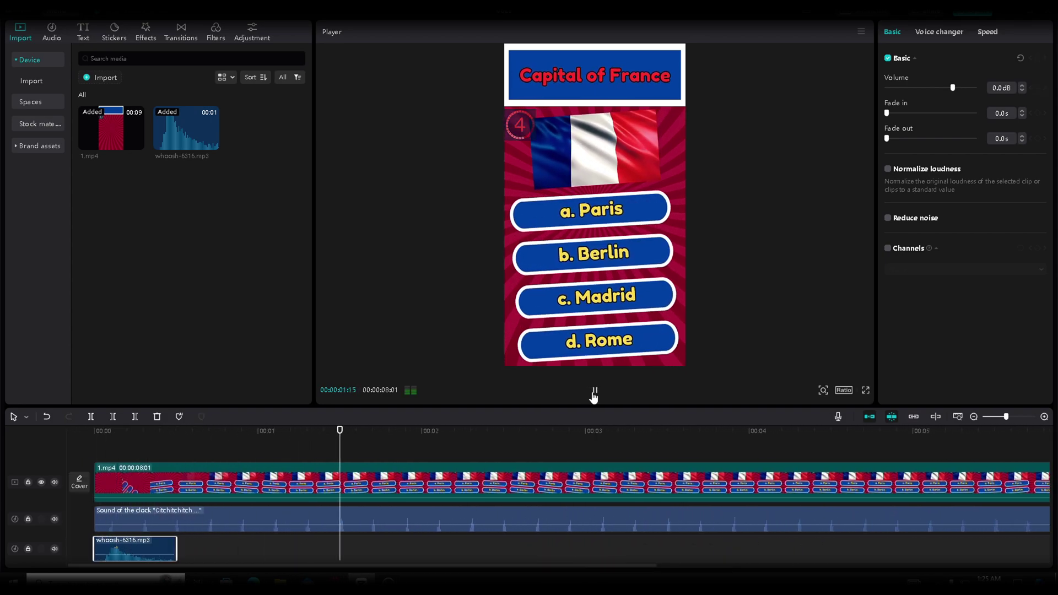
Add the Vlog lo-fi chill hop music track to the timeline under the quiz
left_click(595, 391)
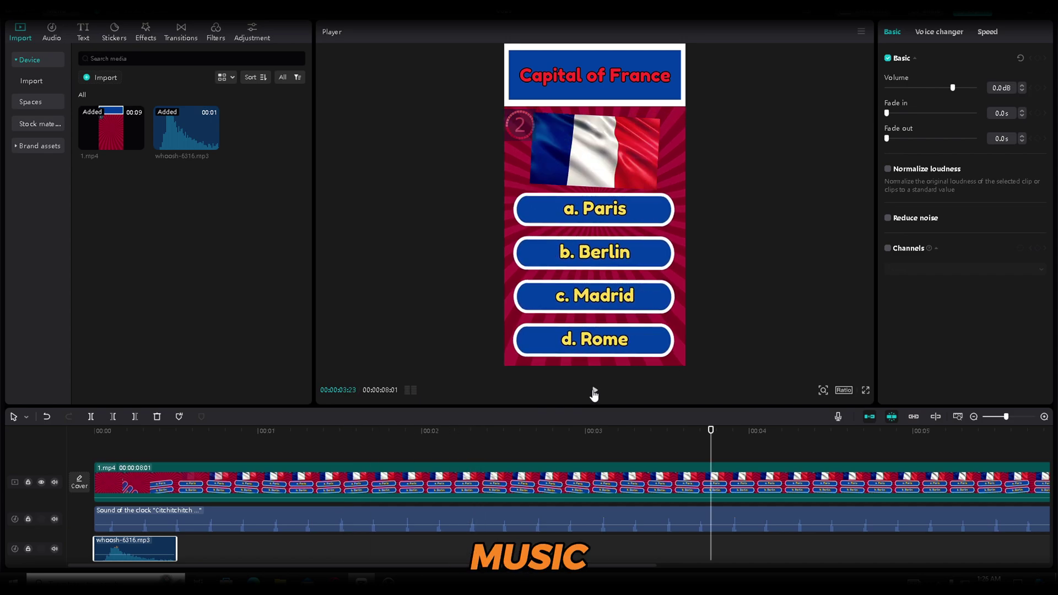
left_click(52, 33)
left_click(44, 61)
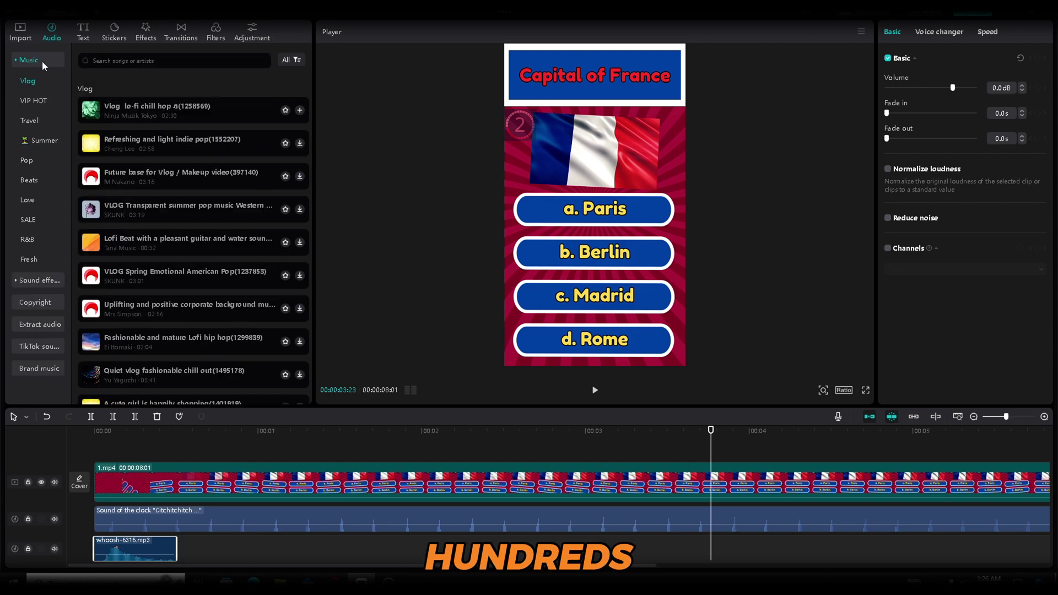
left_click(208, 117)
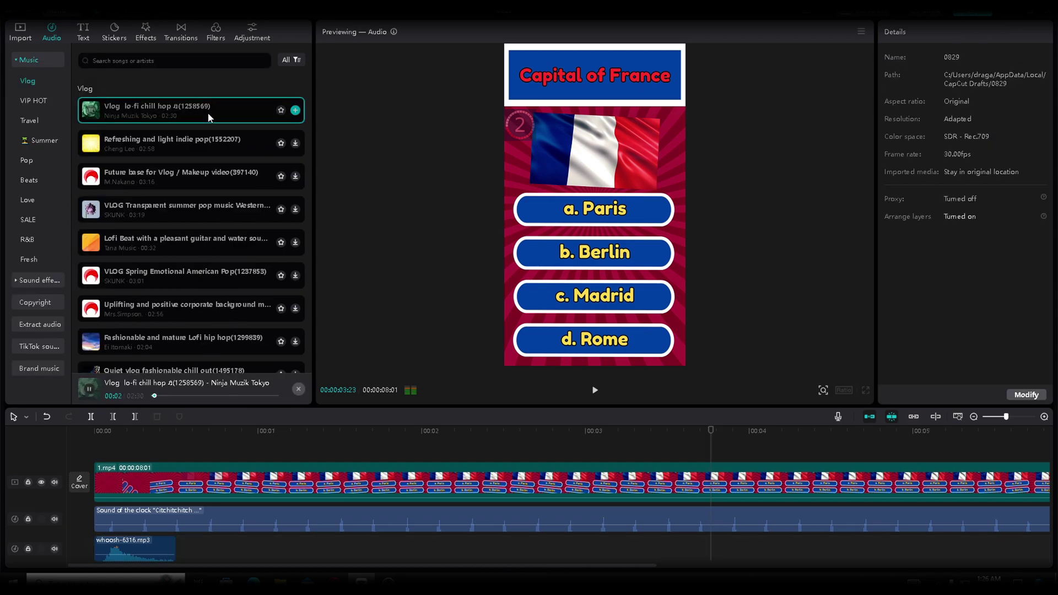
scroll(326, 471, "down", 1)
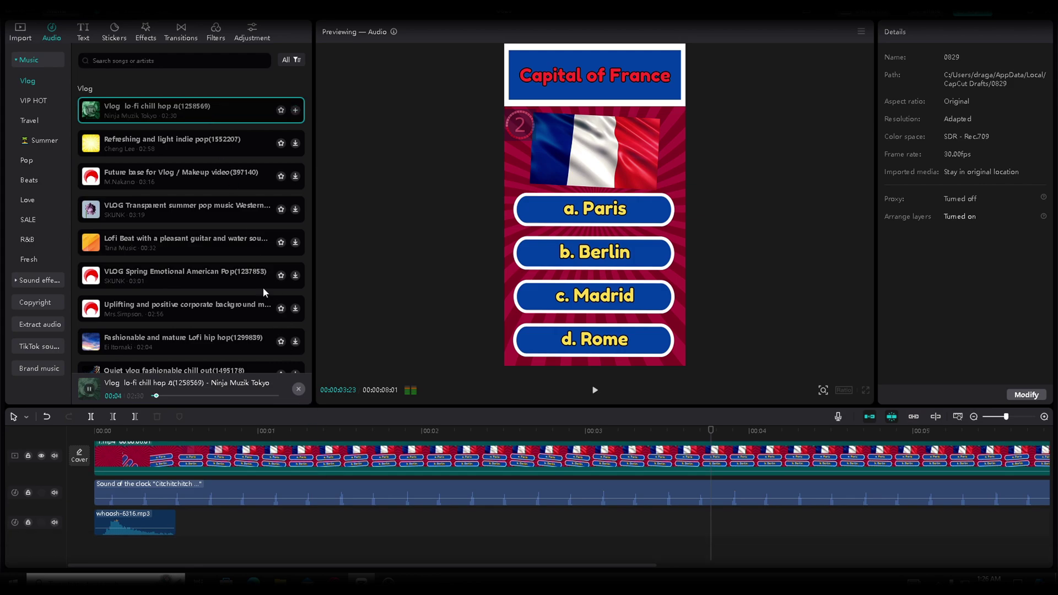
left_click_drag(181, 110, 150, 541)
Split the music where the video ends and lower its volume to about -13 dB
scroll(316, 470, "right", 10)
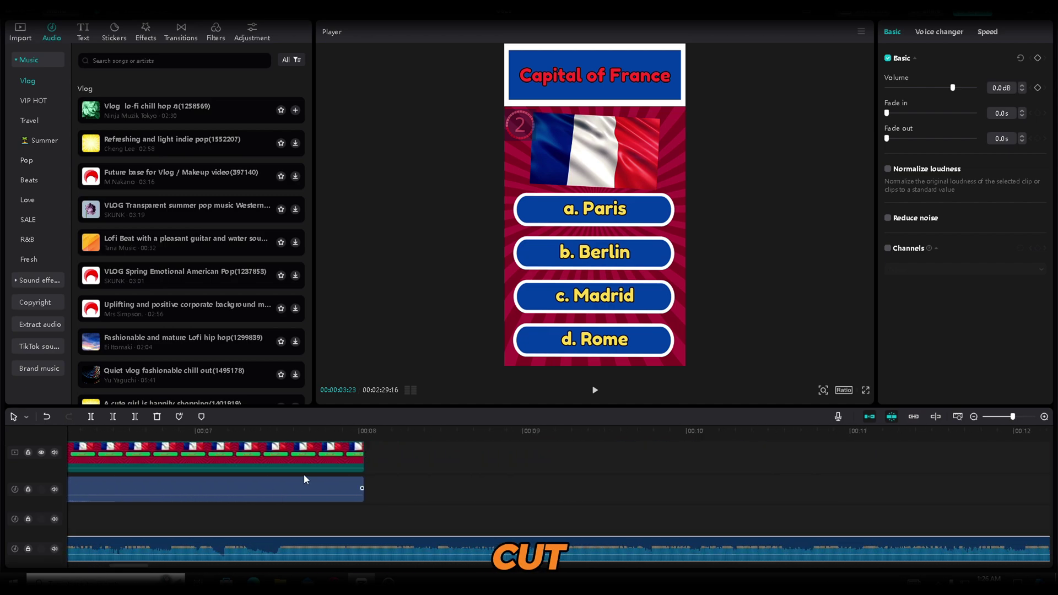
left_click(362, 430)
left_click(91, 416)
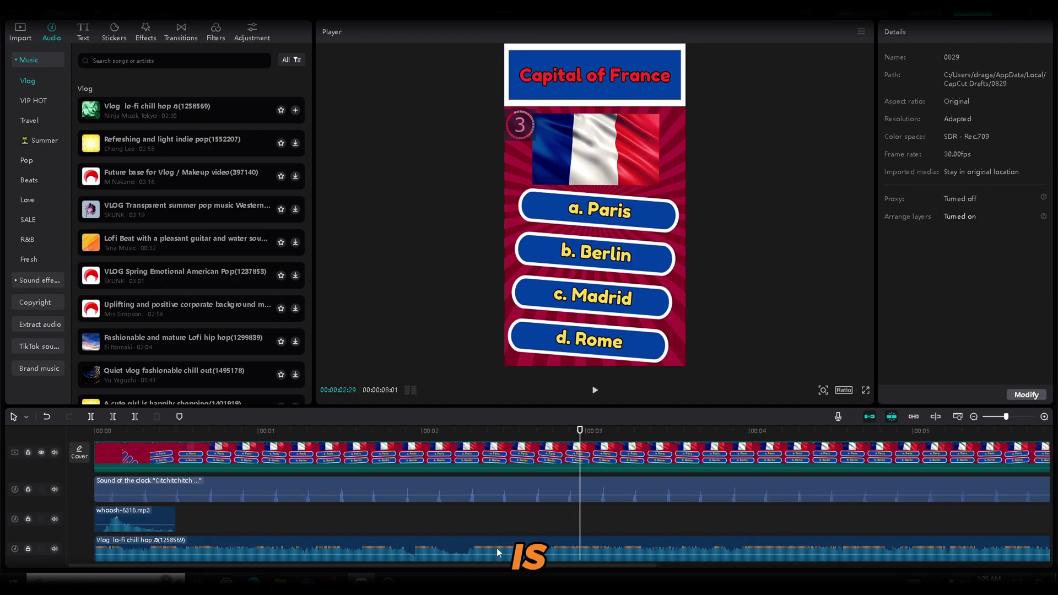
left_click(497, 552)
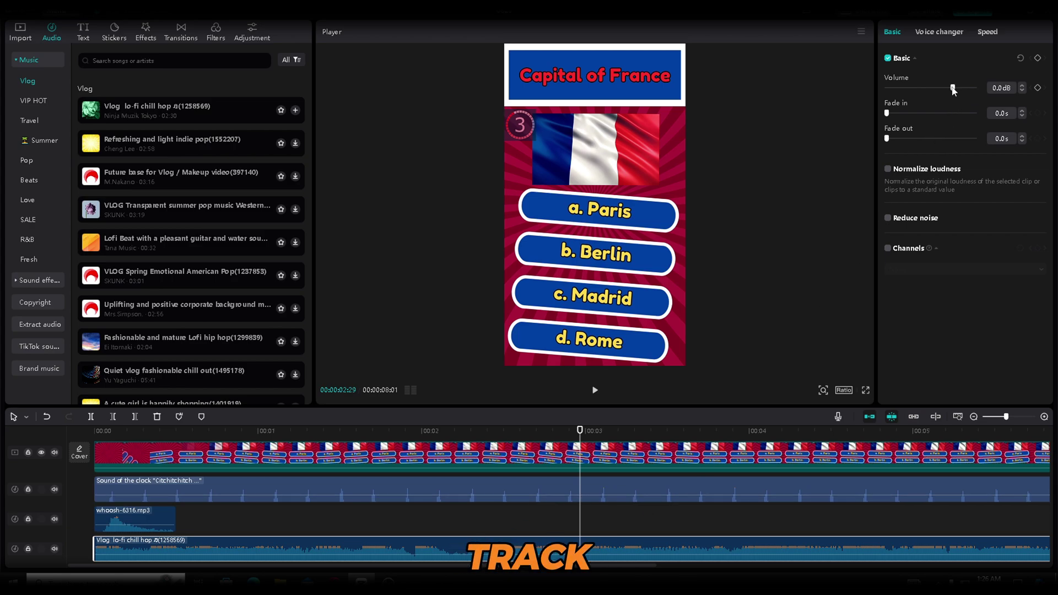
left_click_drag(953, 91, 938, 92)
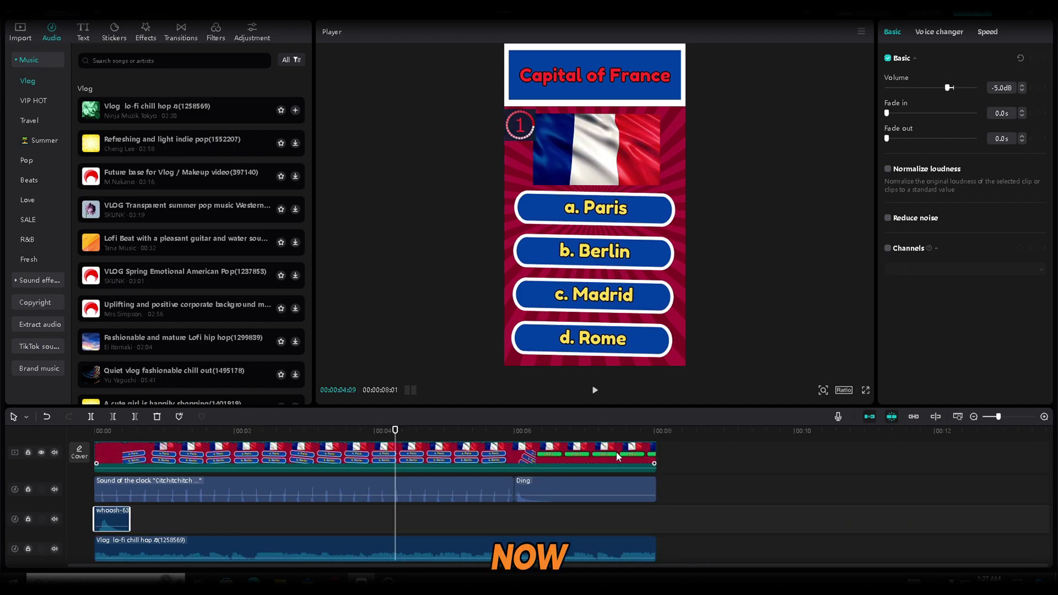
Give the 1.mp4 quiz clip a Fade Out exit animation and preview the fade
left_click(616, 452)
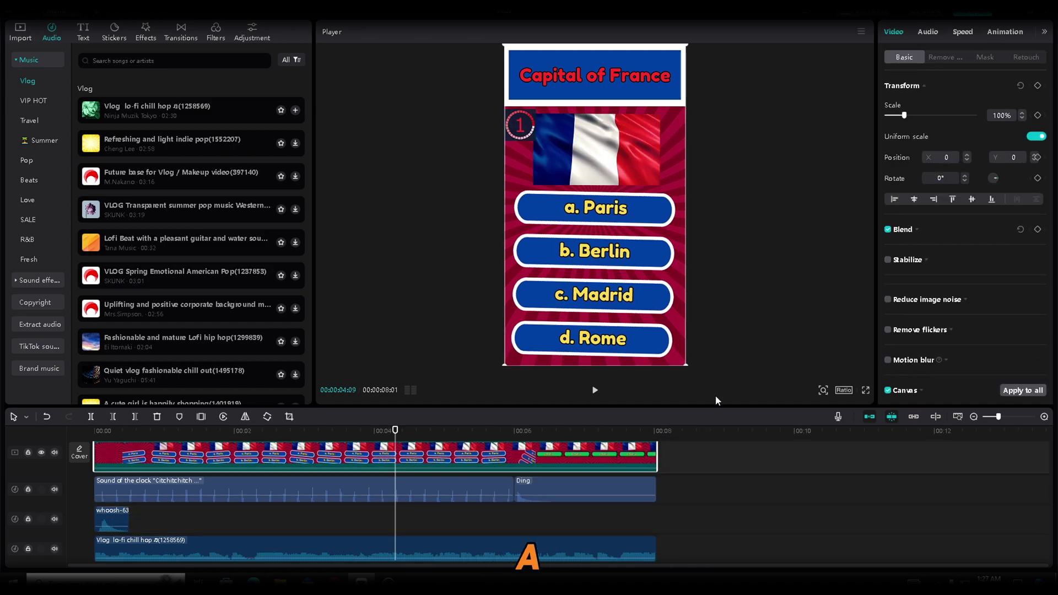
left_click(997, 32)
left_click(964, 57)
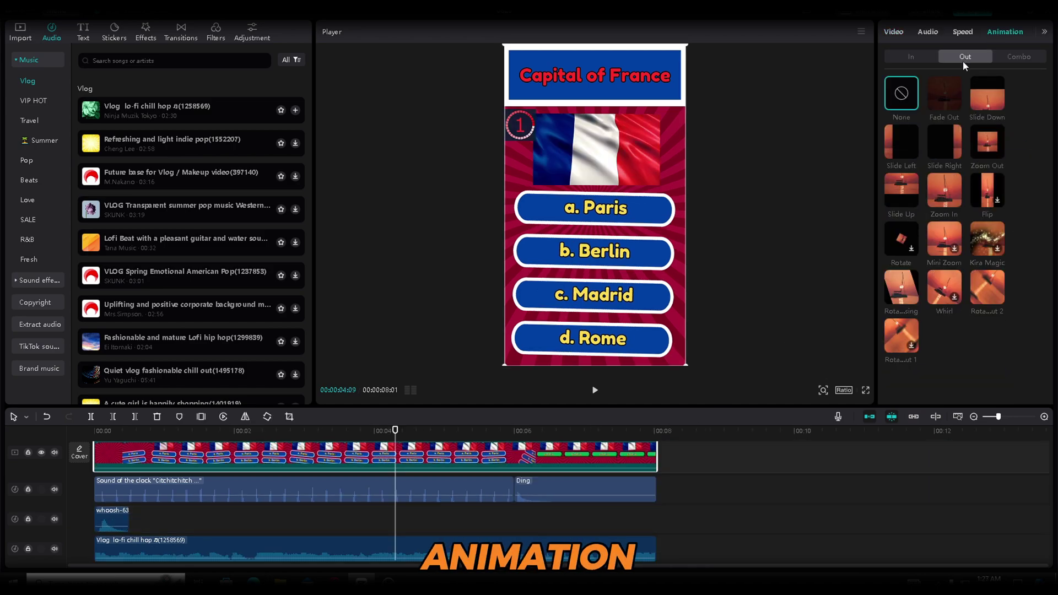
left_click(944, 92)
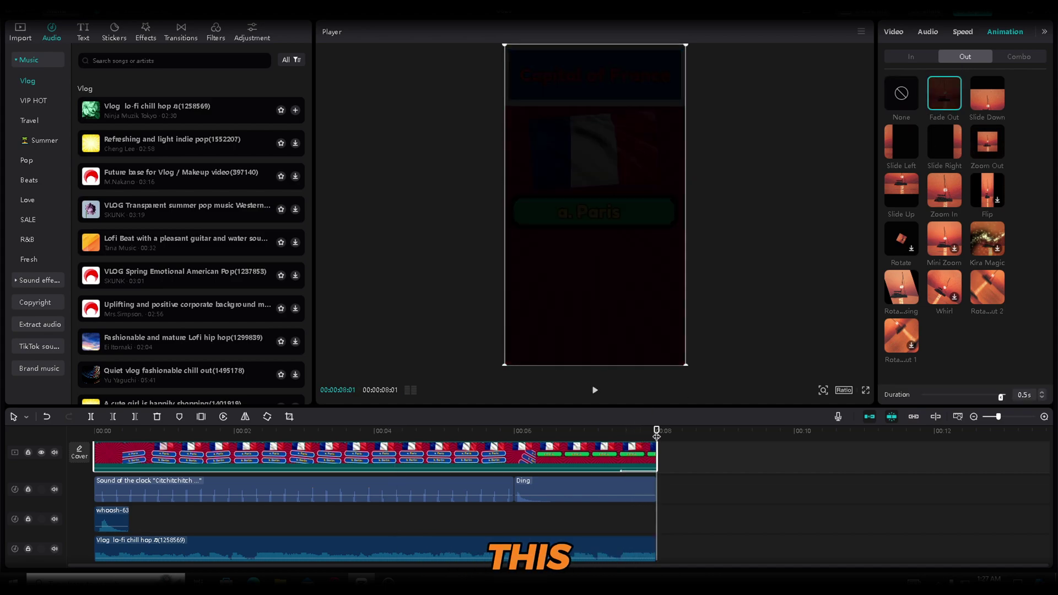
left_click(594, 390)
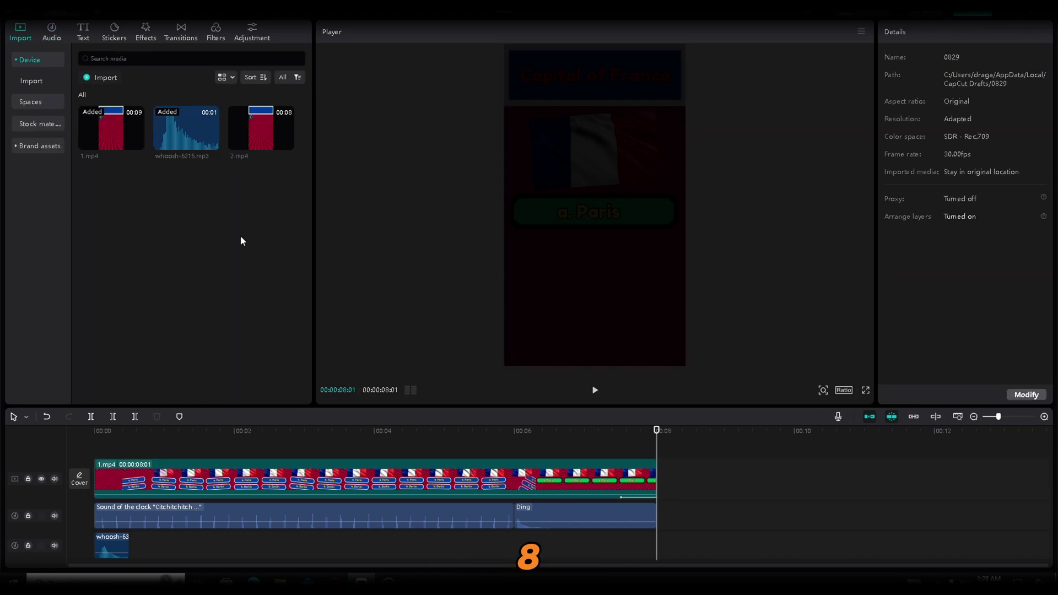
Append 2.mp4 after the first quiz clip and set its Out animation to None
mouse_move(250, 145)
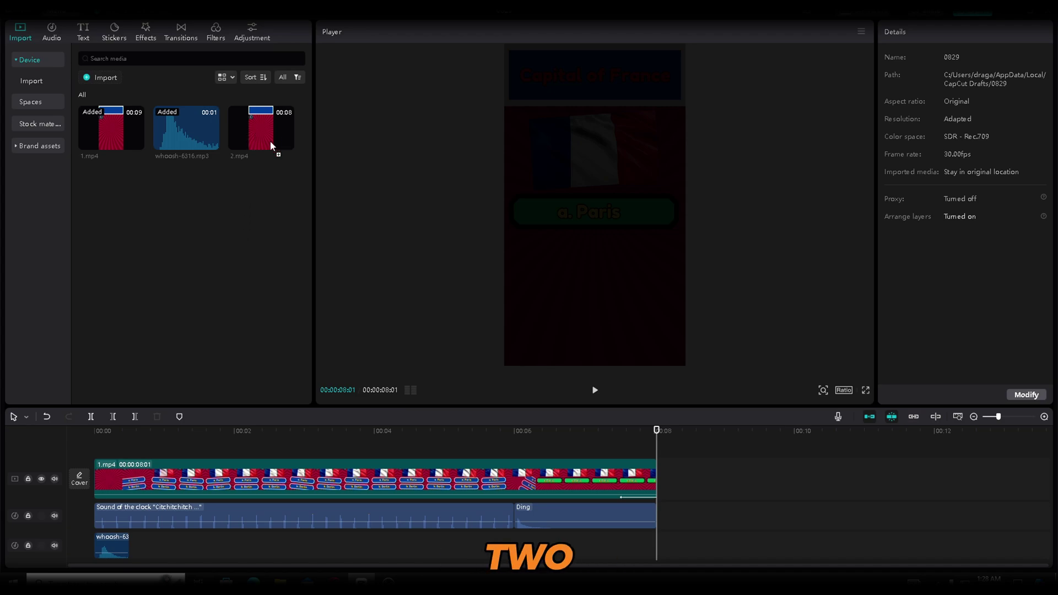
left_click_drag(279, 146, 668, 477)
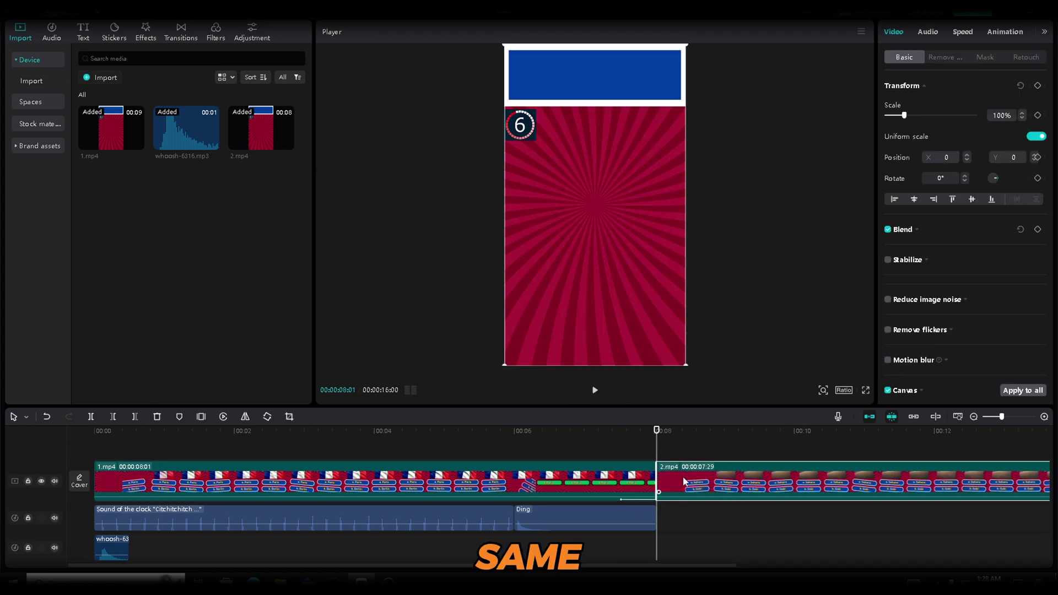
left_click(999, 33)
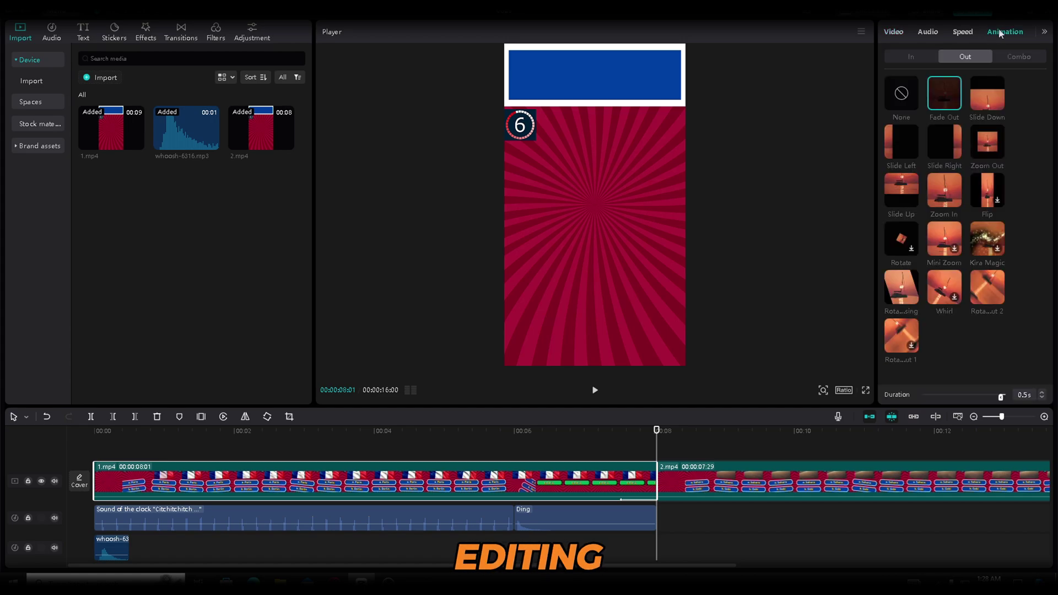
left_click(900, 96)
Extend the background music to the end of 2.mp4, around 00:16
left_click(903, 33)
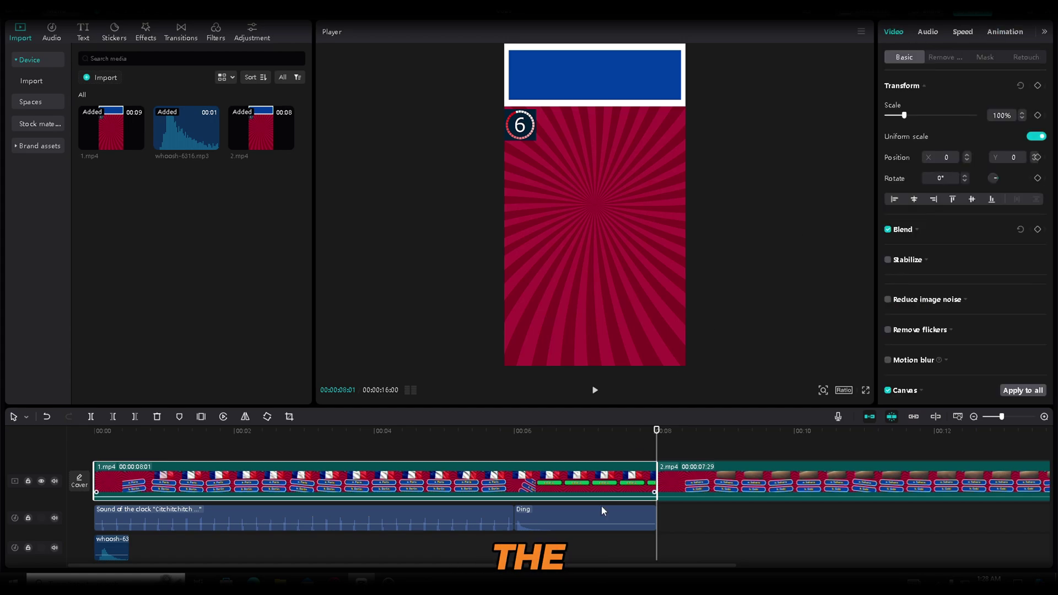
scroll(617, 521, "down", 2)
left_click(639, 517)
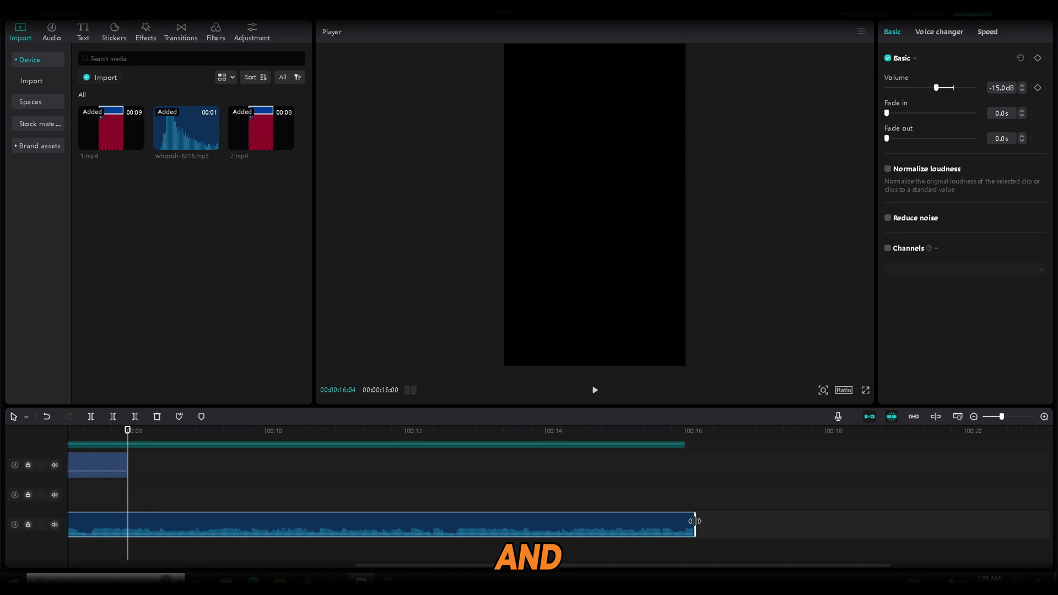
left_click_drag(694, 520, 943, 523)
scroll(847, 482, "up", 1)
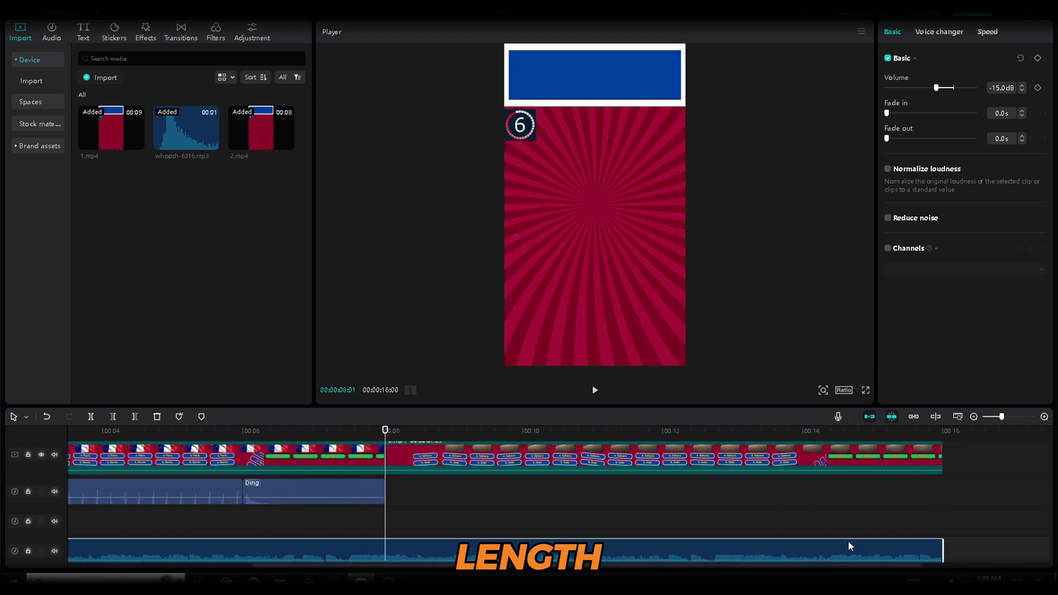
scroll(550, 496, "left", 5)
Copy and paste the clock sound for the second quiz, then play back to check
left_click(303, 491)
key("ctrl+c")
key("ctrl+v")
scroll(451, 490, "right", 2)
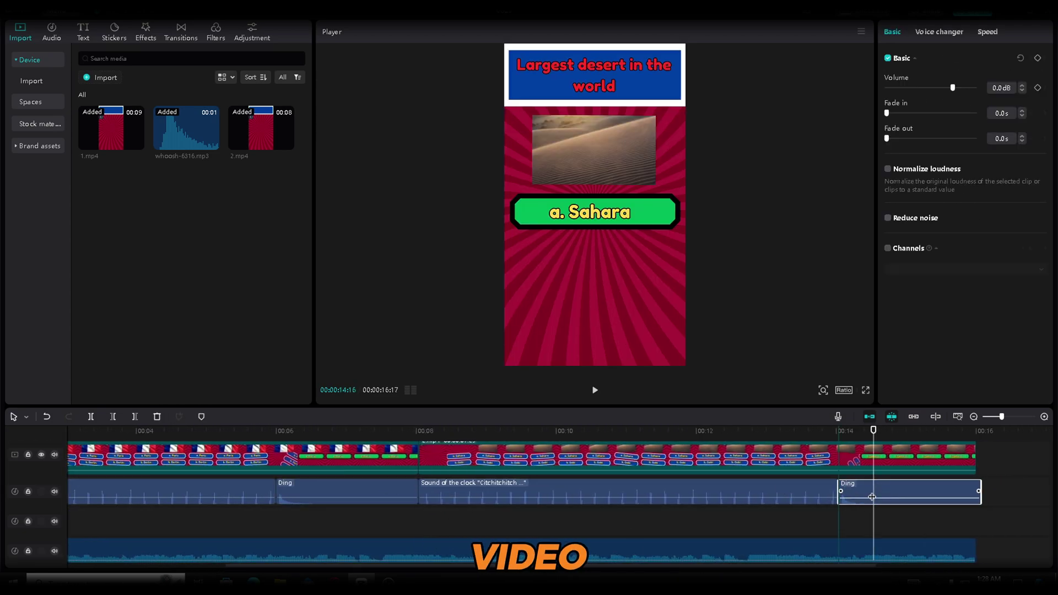
left_click(595, 390)
left_click(595, 390)
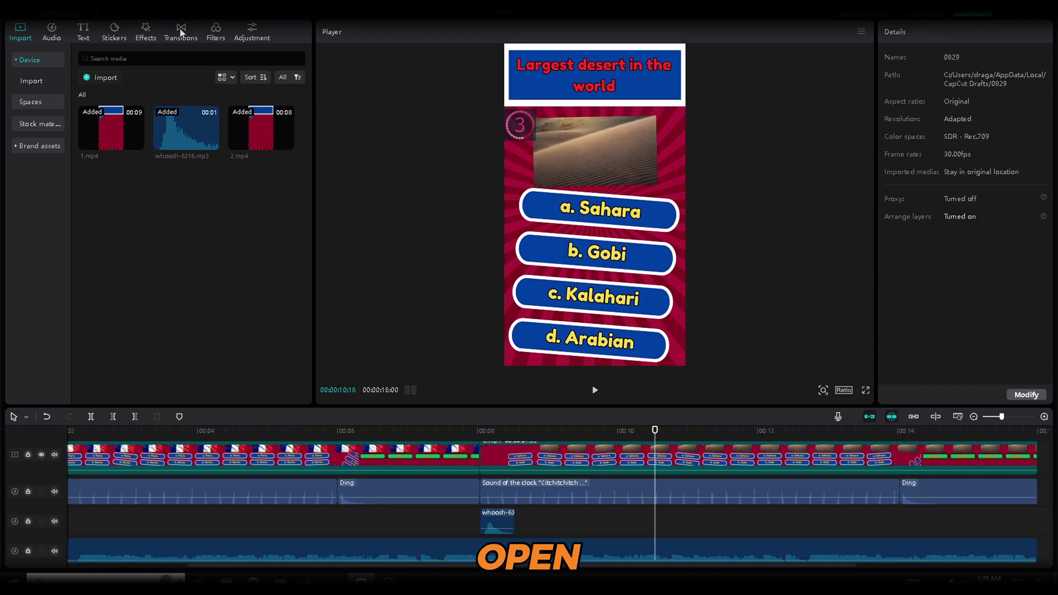
Drop the Mix transition onto the cut between 1.mp4 and 2.mp4, confirm frames, and preview
left_click(181, 30)
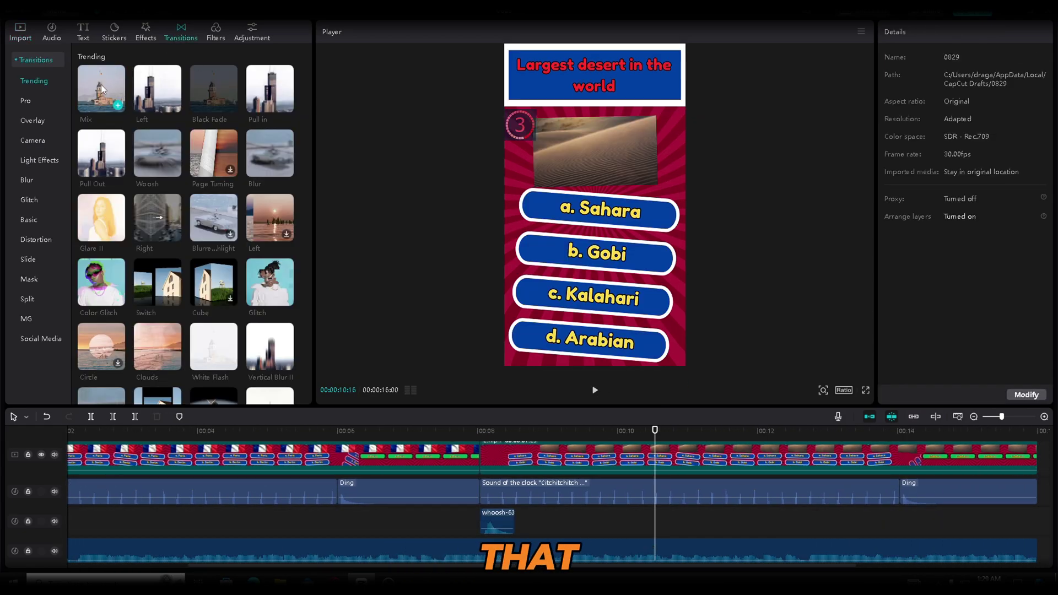
left_click_drag(101, 89, 494, 392)
left_click_drag(468, 465, 465, 456)
left_click(597, 326)
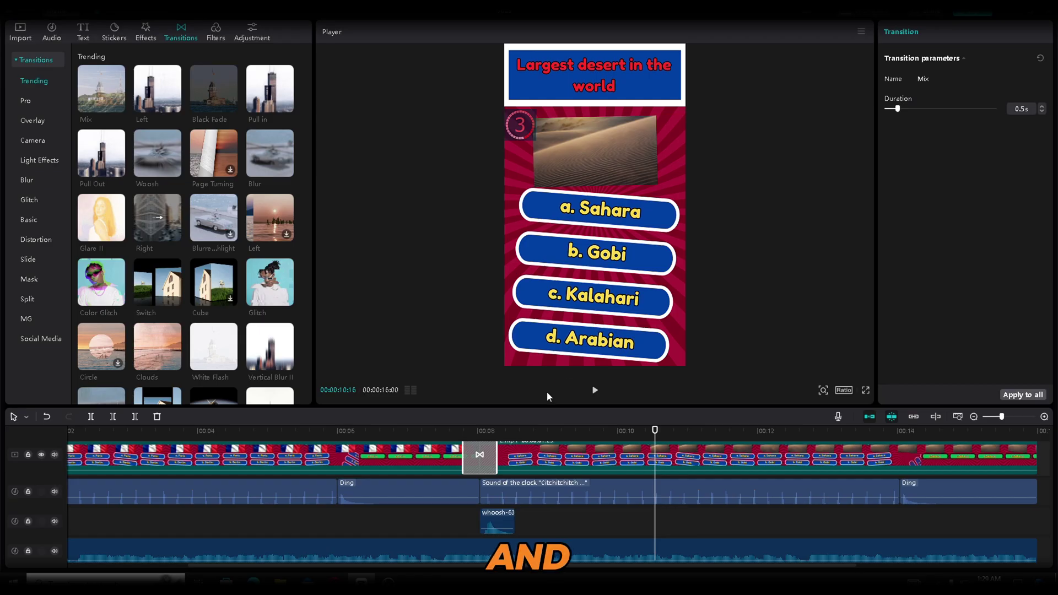
left_click(401, 514)
left_click(595, 390)
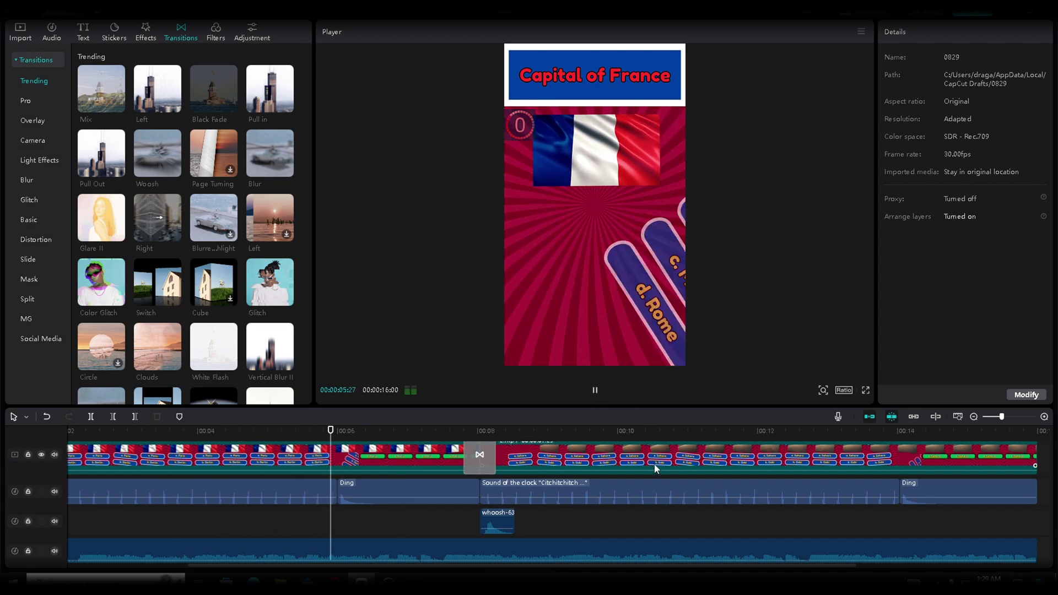
scroll(661, 490, "down", 3)
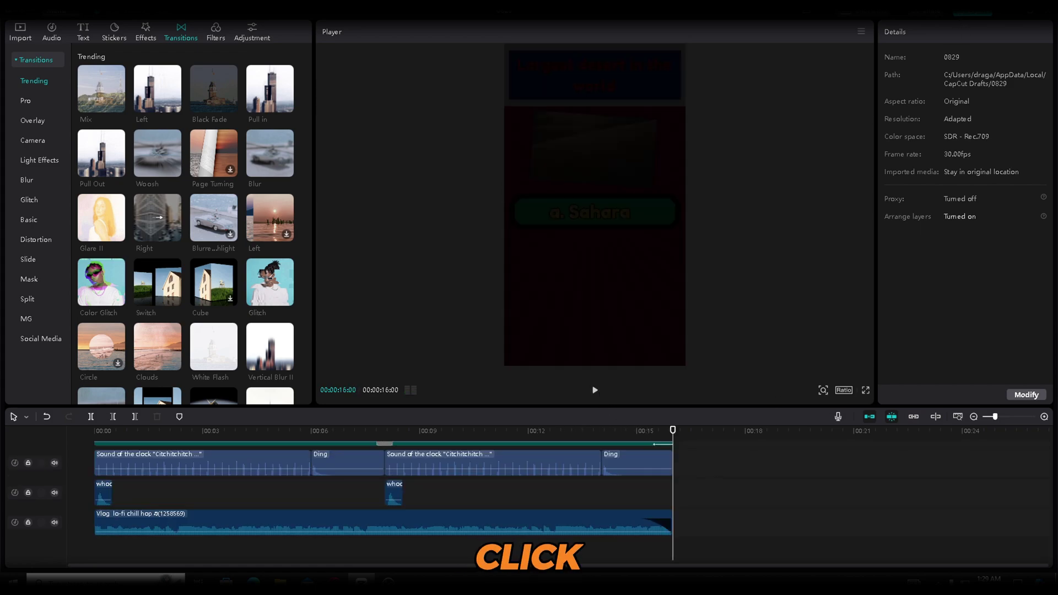
Set the export Resolution to 1080P and the Frame rate to 60fps
left_click(973, 11)
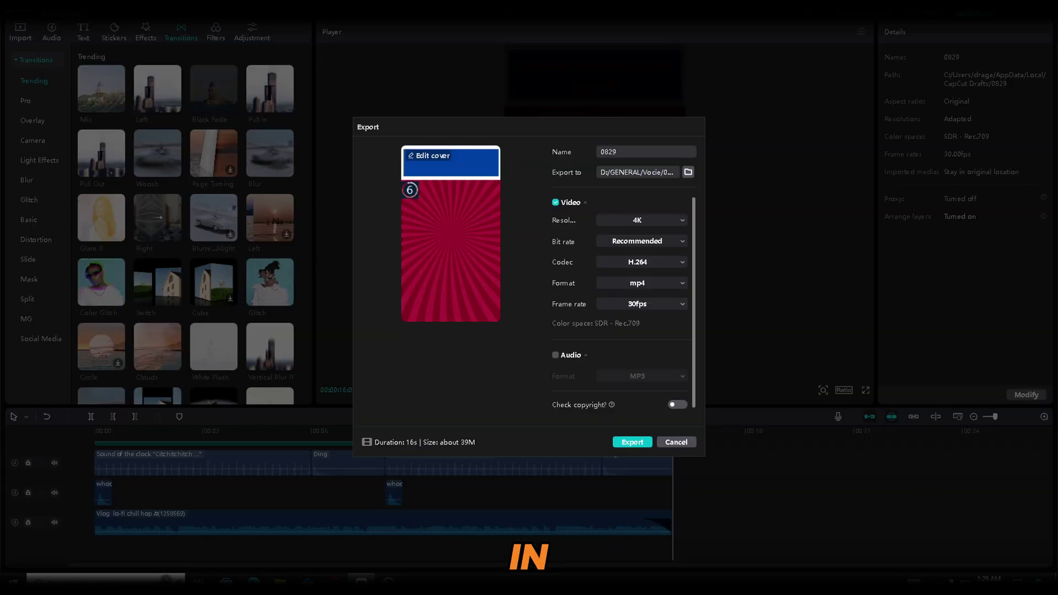
left_click(665, 222)
left_click(639, 270)
left_click(651, 304)
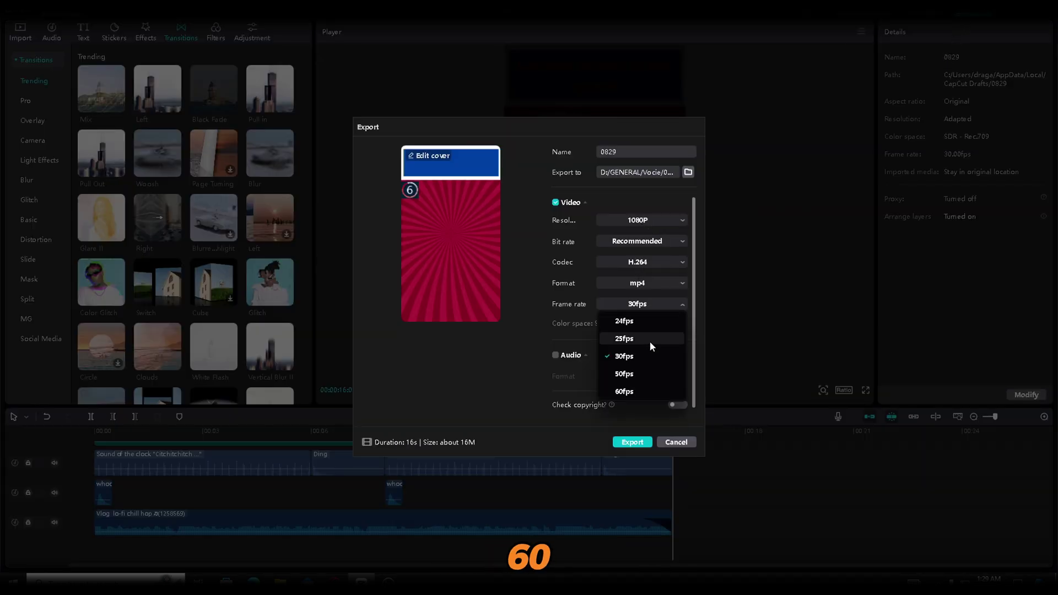
left_click(633, 392)
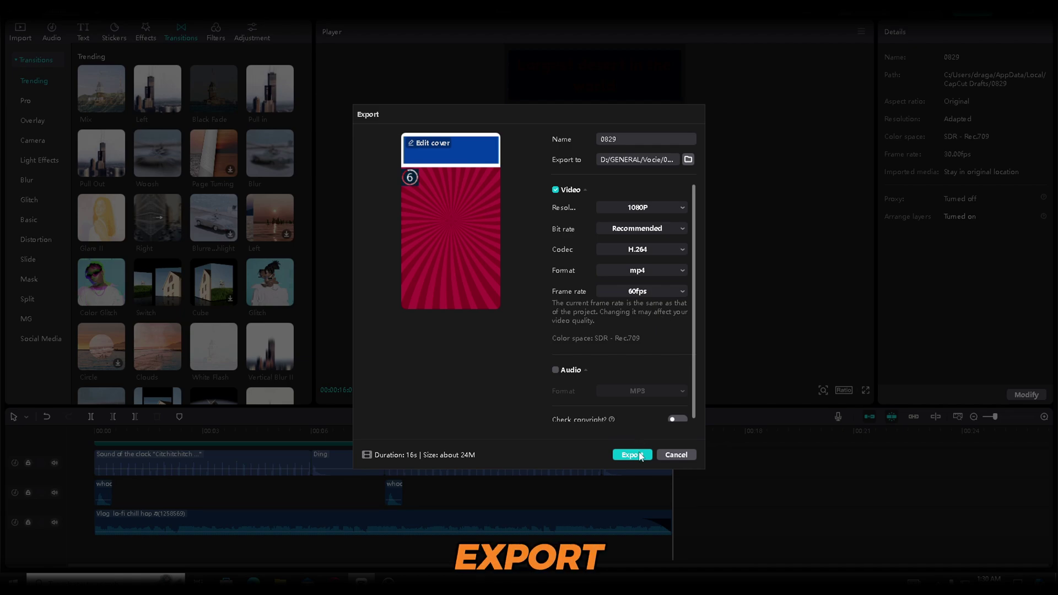